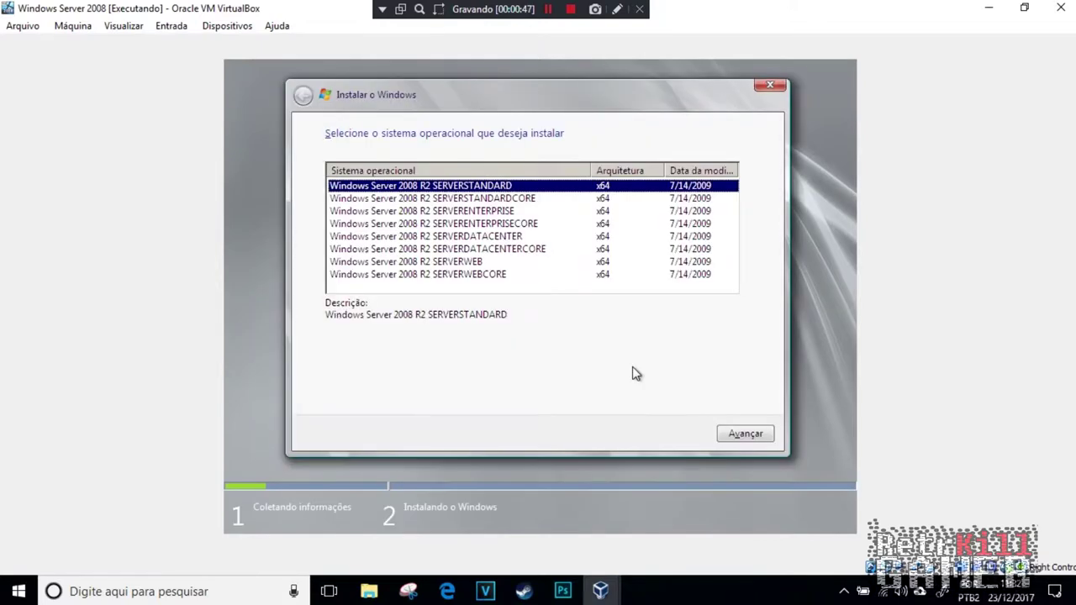
Step: Choose Windows Server 2008 R2 Standard, accept the license, and pick a Custom installation
click(767, 439)
click(416, 394)
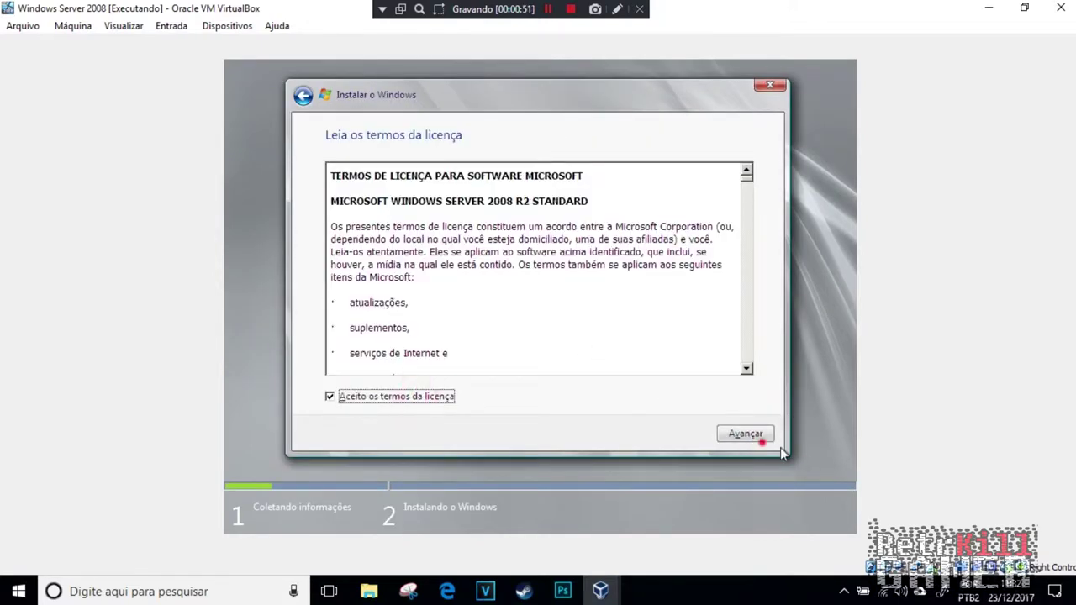
click(746, 434)
click(555, 343)
Step: Create a new partition on Disk 0, format the 24.9 GB partition, and install there
click(654, 339)
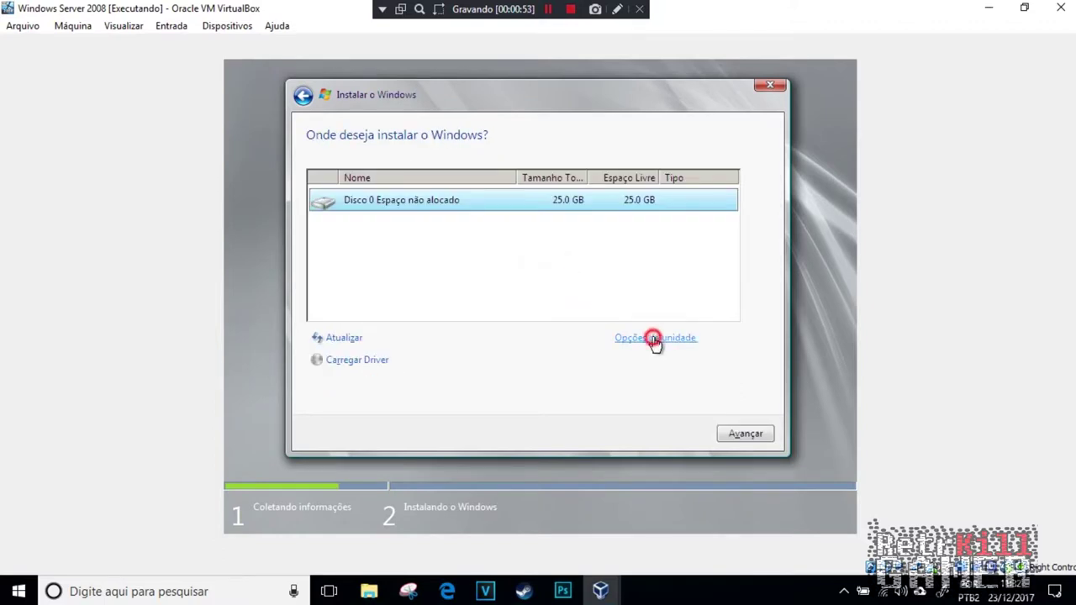
click(649, 338)
click(684, 360)
click(644, 361)
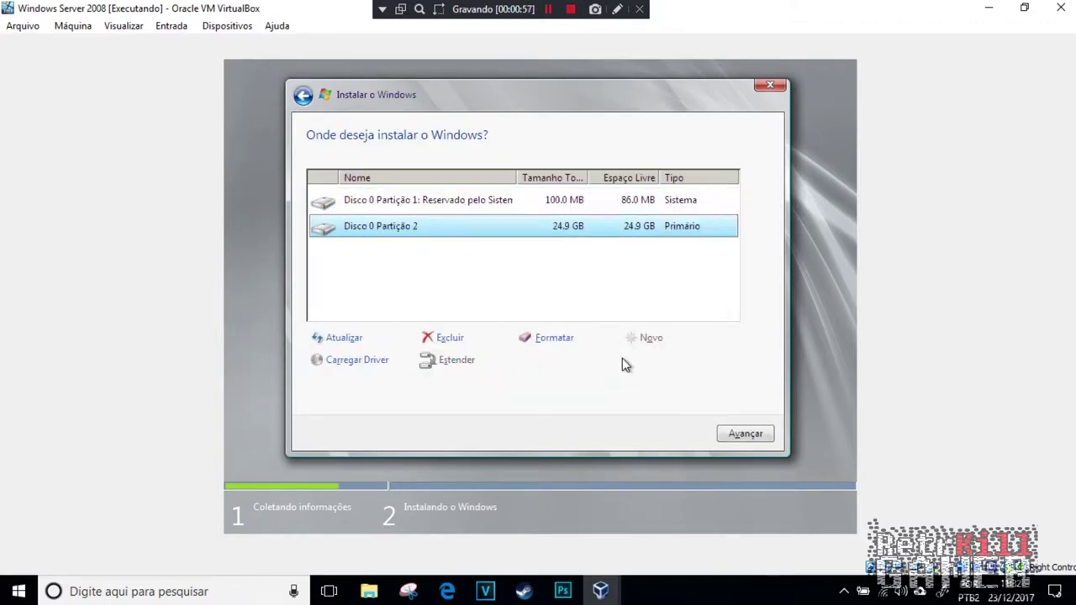
click(554, 338)
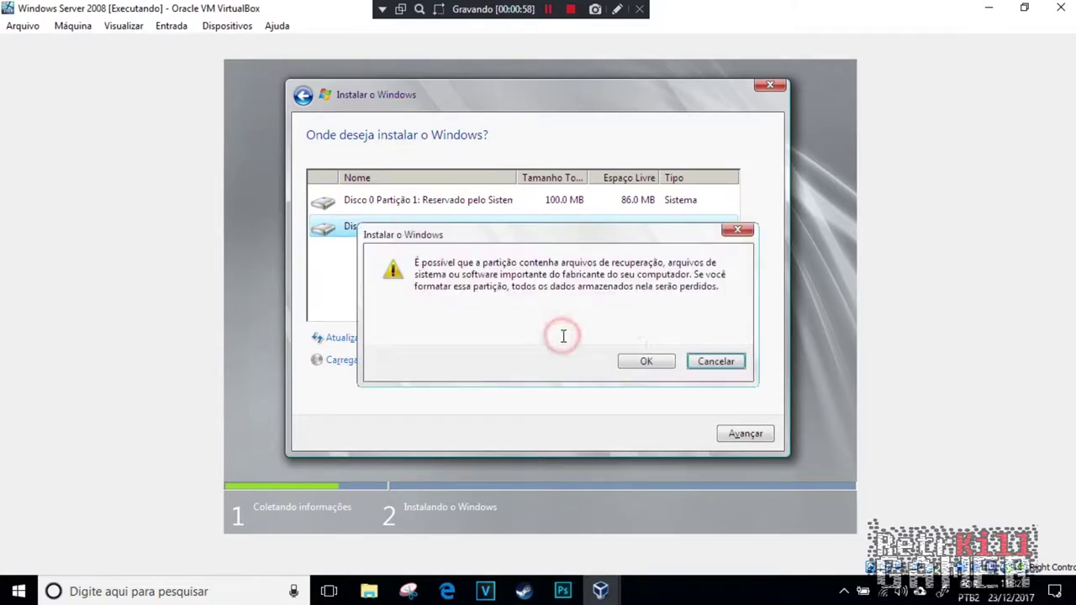
click(645, 362)
click(739, 434)
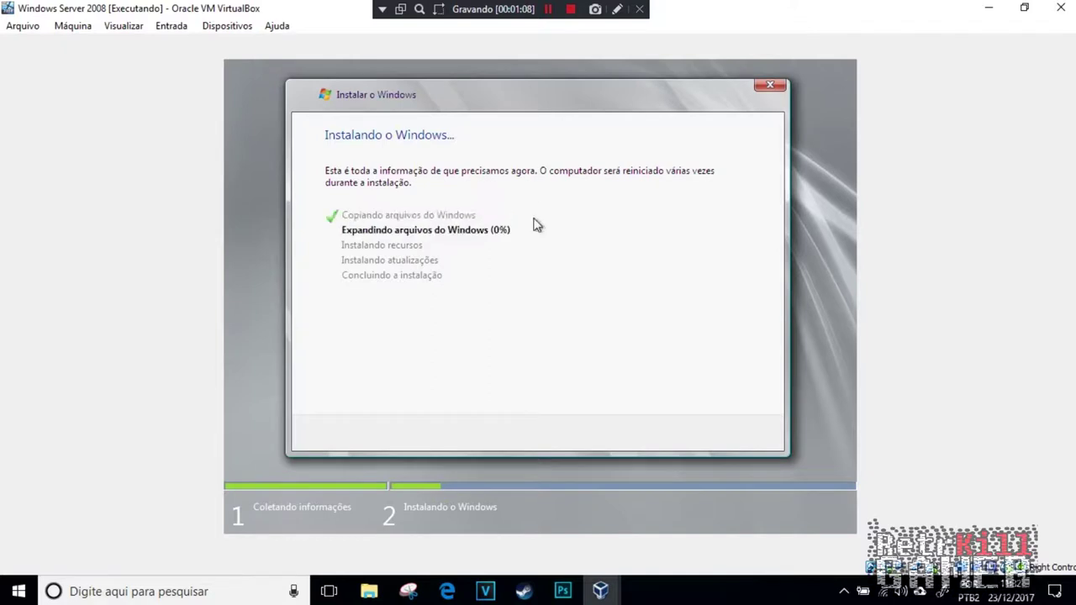
Step: Wait while Windows Server 2008 R2 copies files and reboots to its startup screen
click(548, 9)
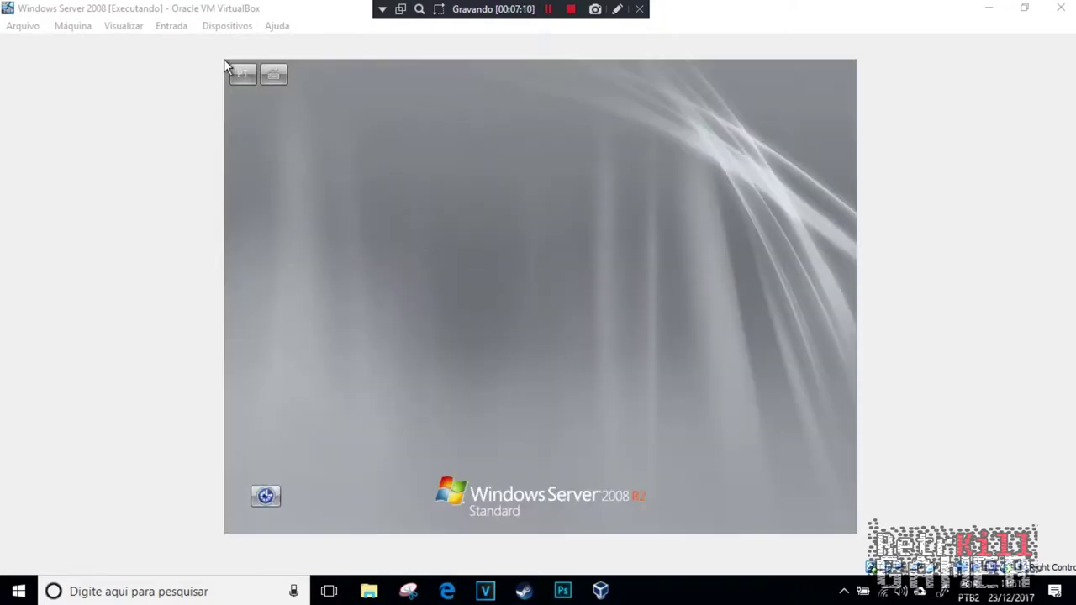
Step: Enter and confirm a new Administrator password, then log on to the server desktop
key(Return)
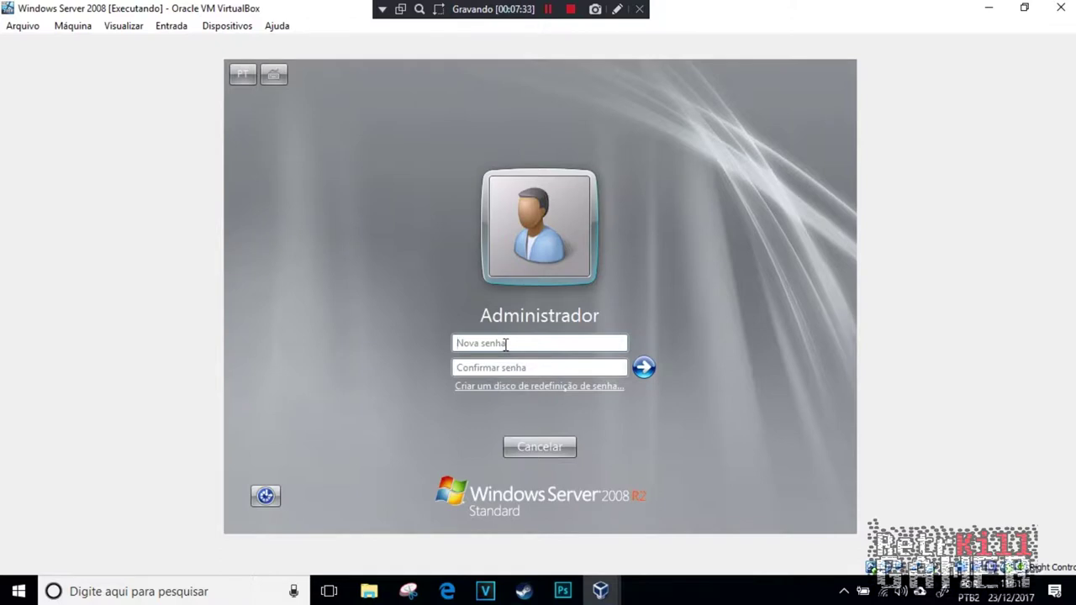
text(a)
key(Tab)
text(a)
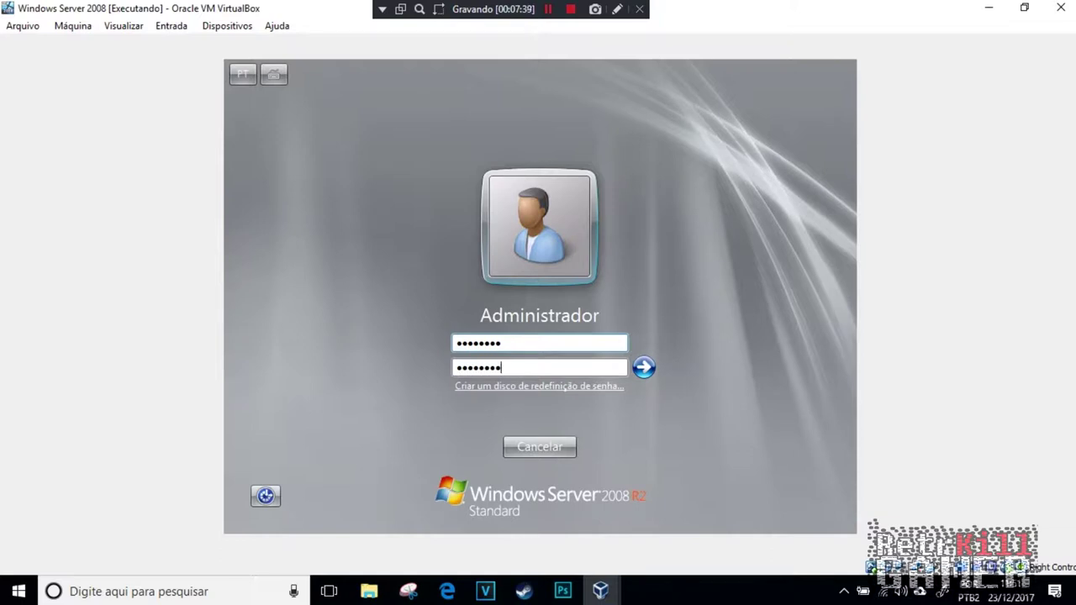
click(638, 370)
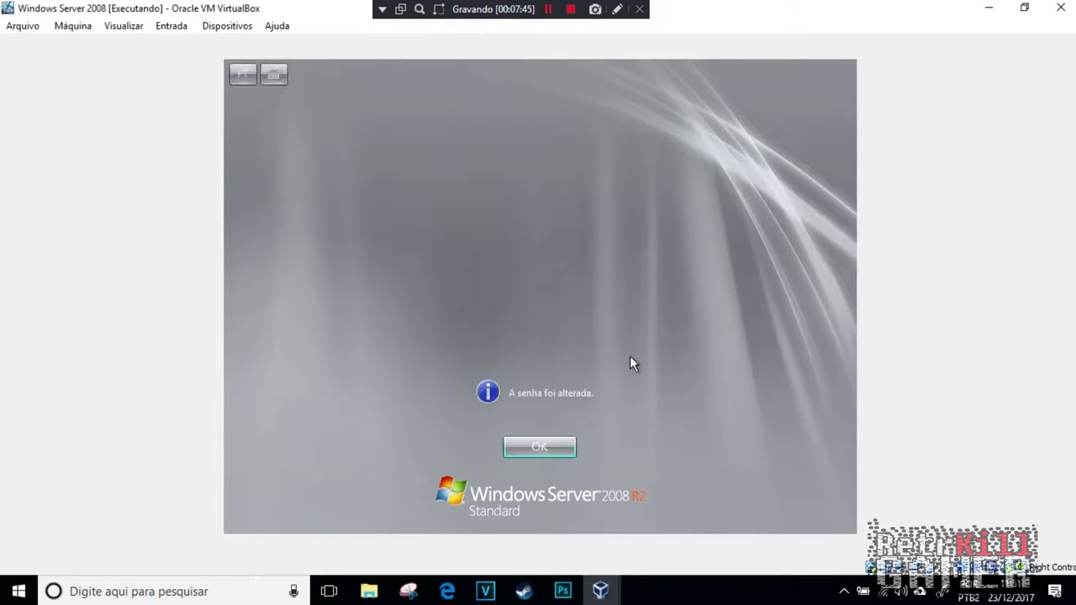
click(534, 449)
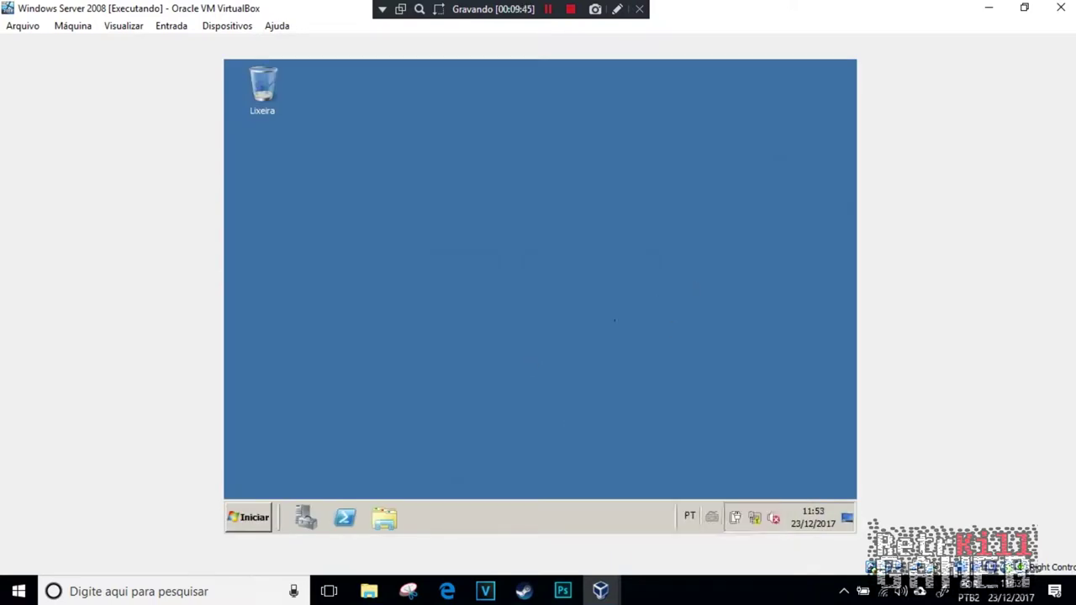
Step: Launch Server Manager, minimize it, and open Configurar rede from Initial Configuration Tasks
click(305, 517)
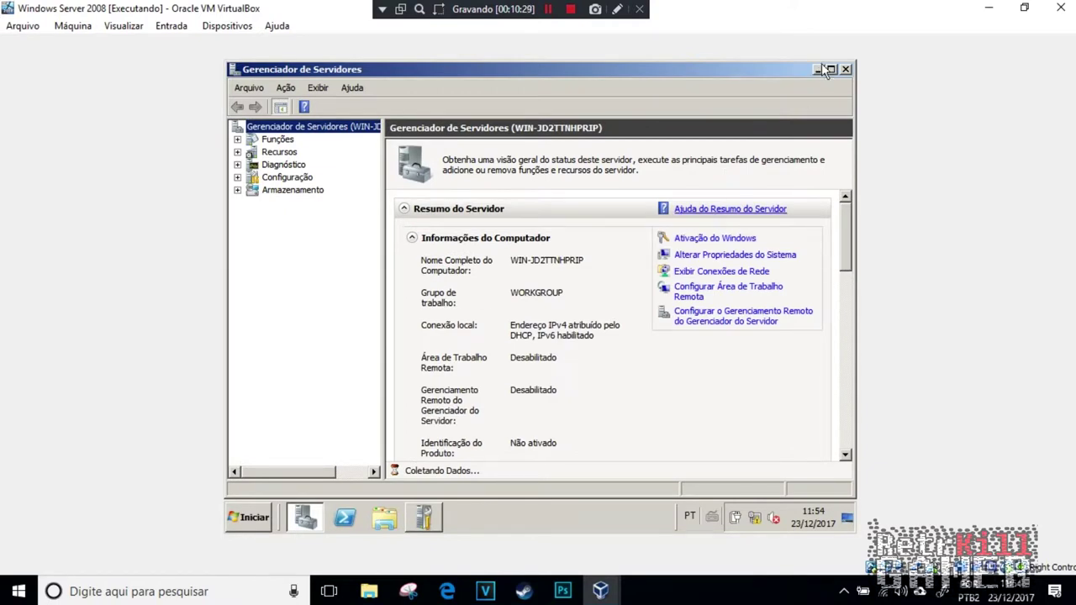
click(818, 69)
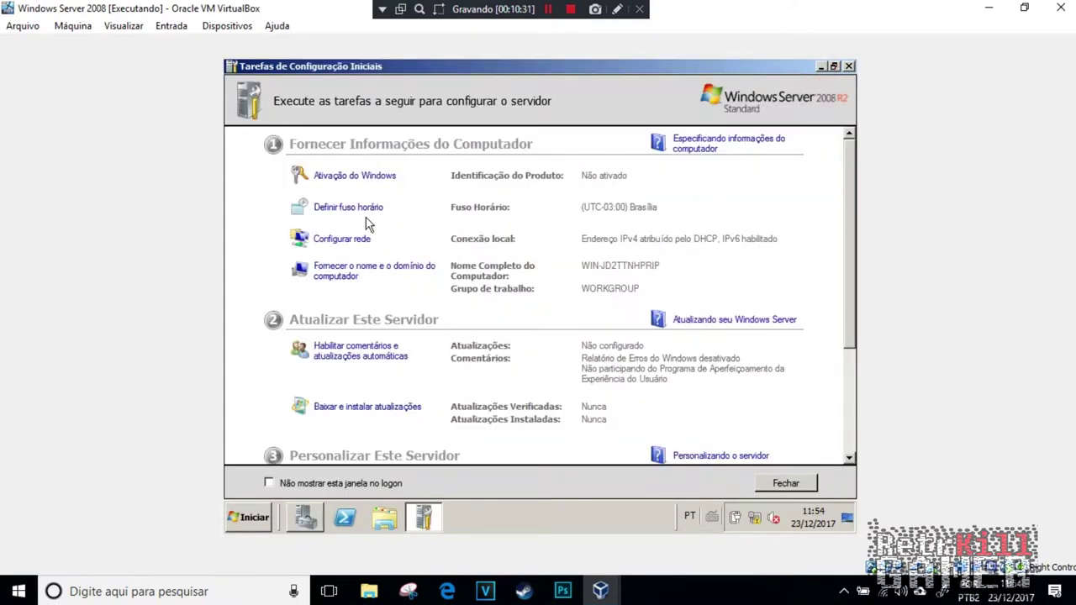
click(350, 243)
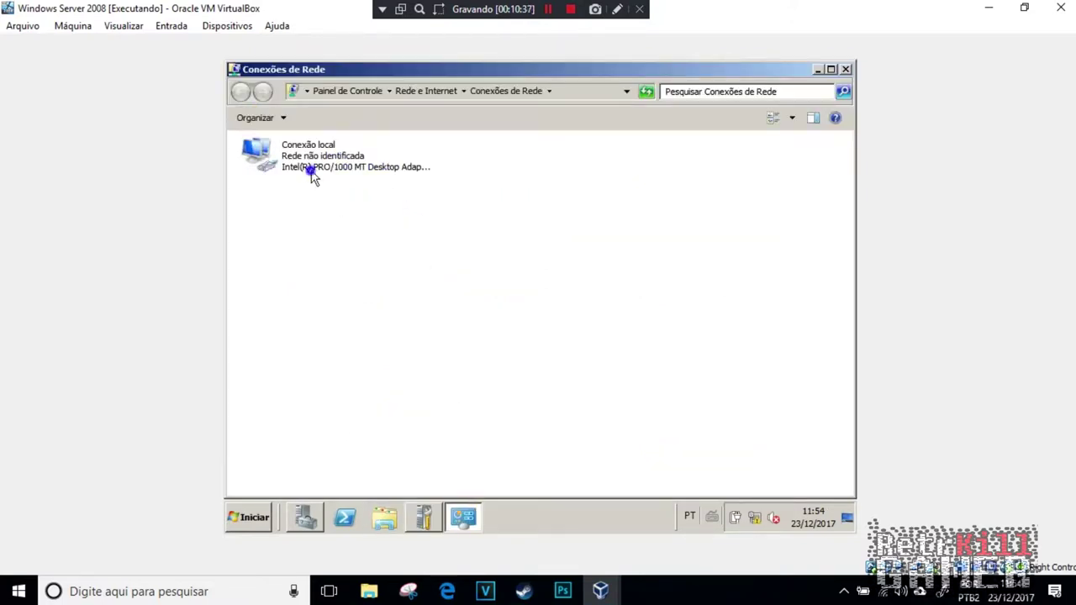
Step: Open the TCP/IPv4 properties of the Conexão local adapter
right_click(311, 173)
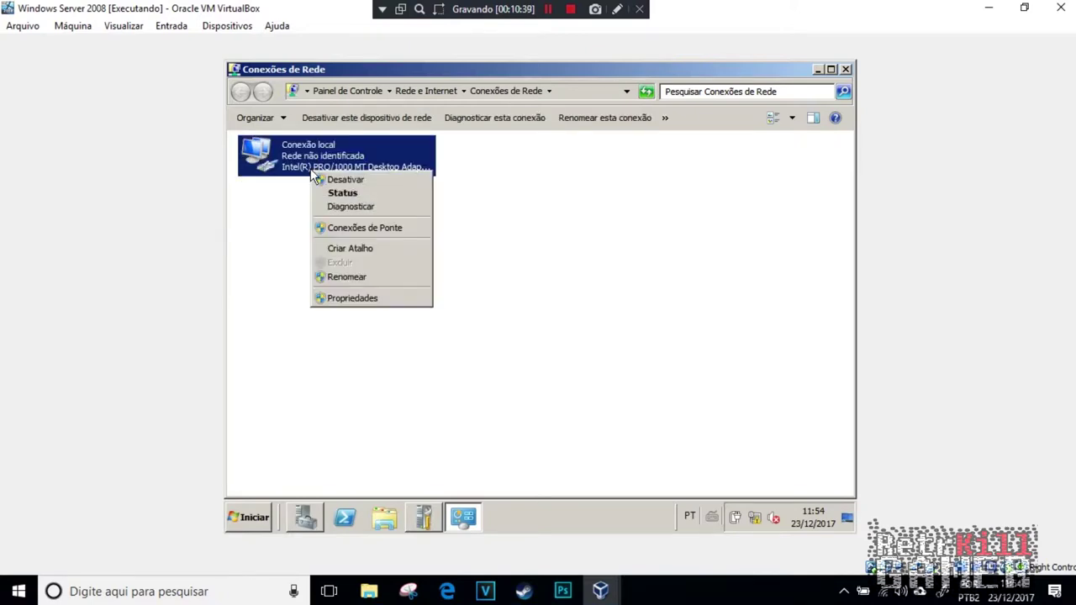
click(354, 300)
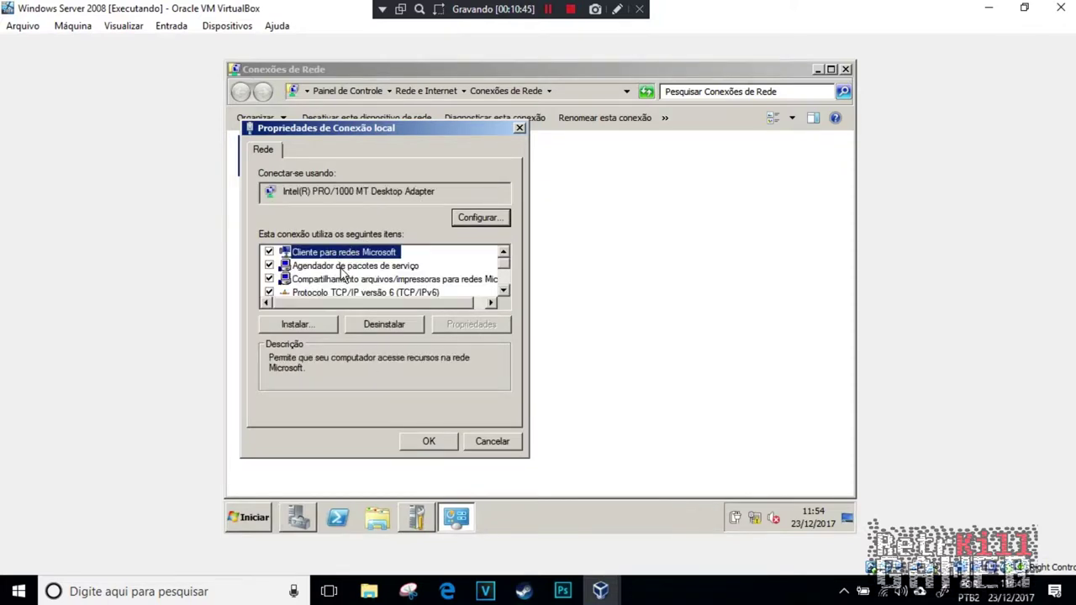
scroll(359, 283, down, 2)
click(301, 256)
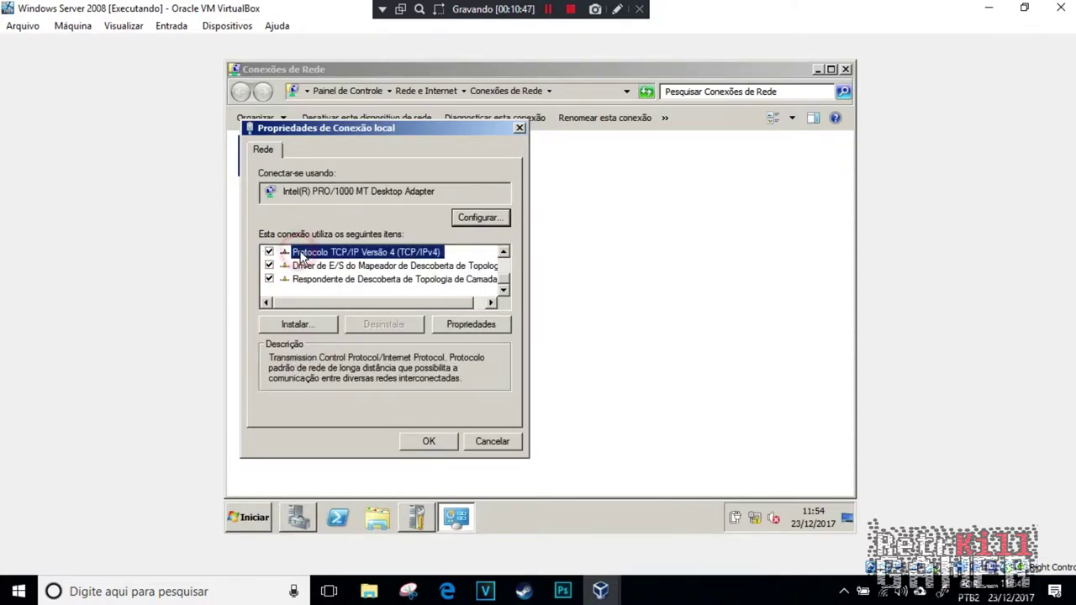
click(464, 324)
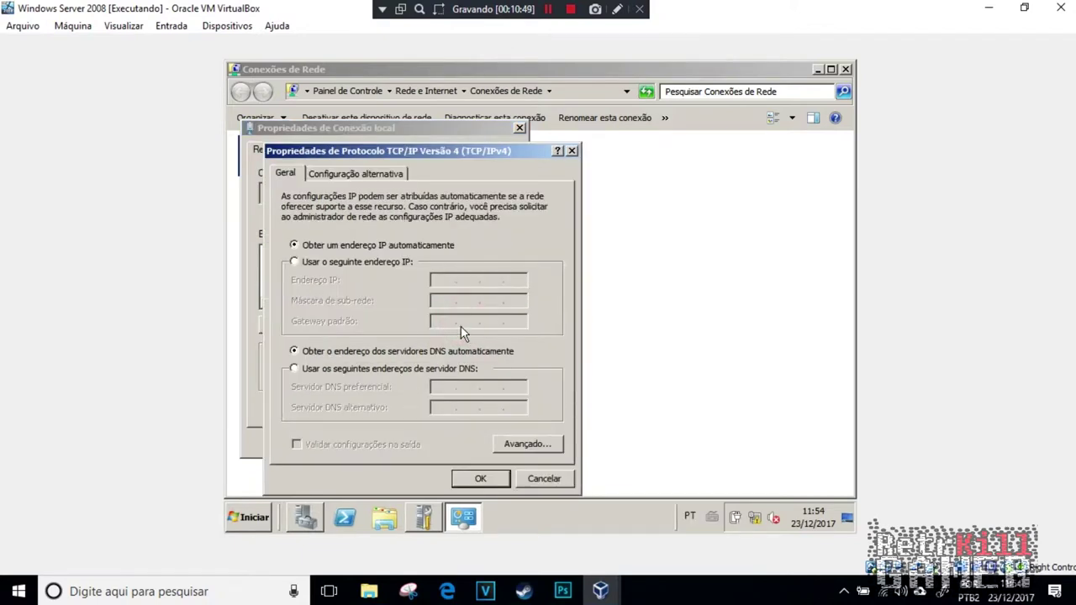
Step: Switch to a static IP of 192.168.1.1 with subnet mask 255.255.255.0
click(296, 263)
click(434, 280)
text(192 . 168 . 1 . 1)
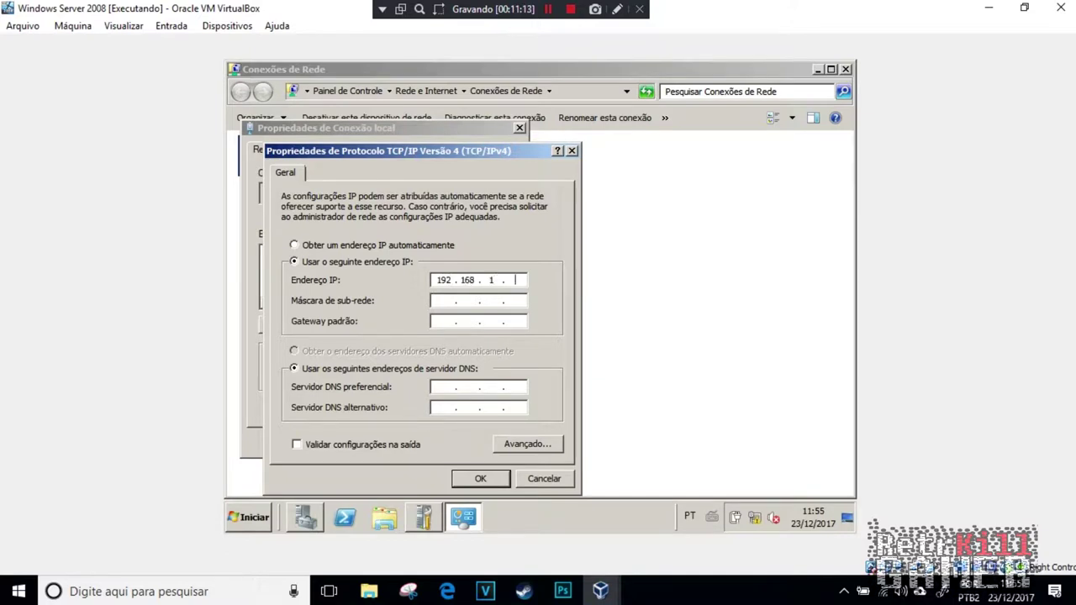
click(434, 301)
click(450, 323)
text(255)
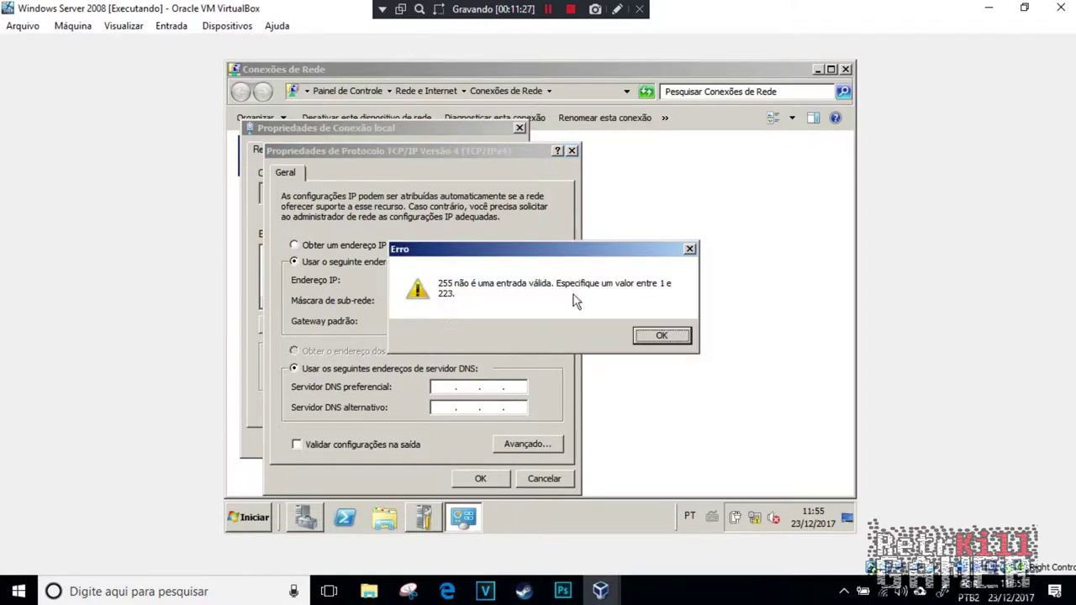
click(664, 334)
click(624, 340)
click(644, 336)
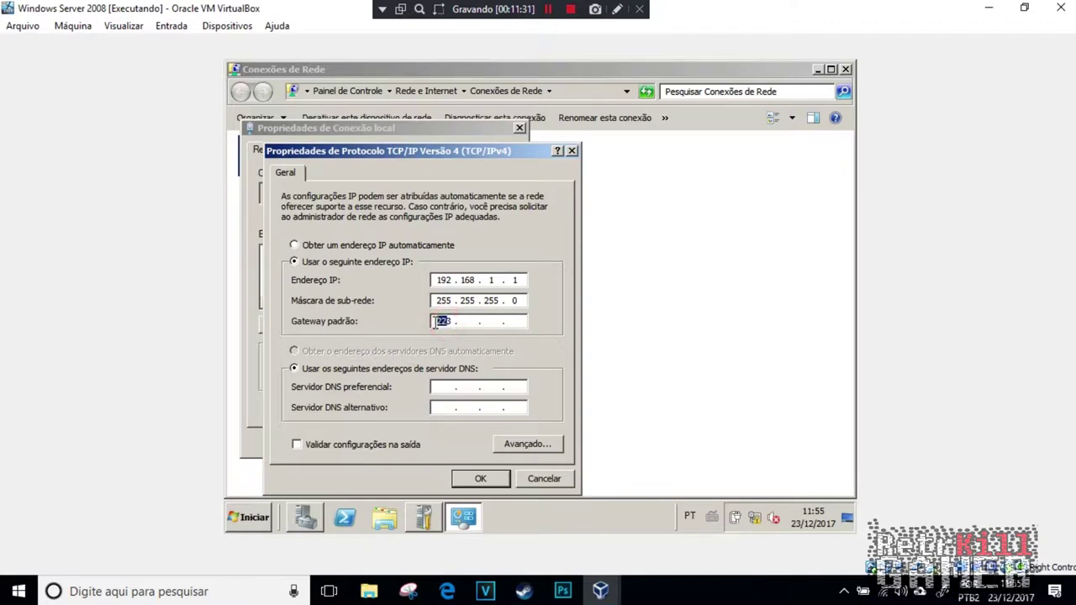
Step: Set the default gateway and preferred DNS to 192.168.1.1 and save the settings
text(192)
double_click(491, 322)
click(440, 386)
text(192)
click(481, 479)
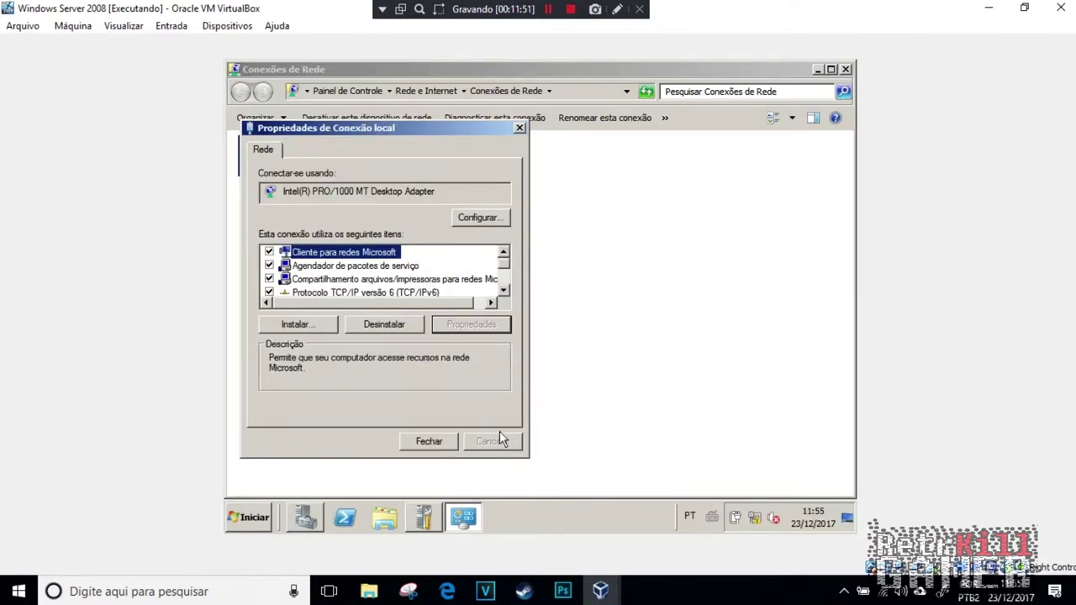
click(429, 443)
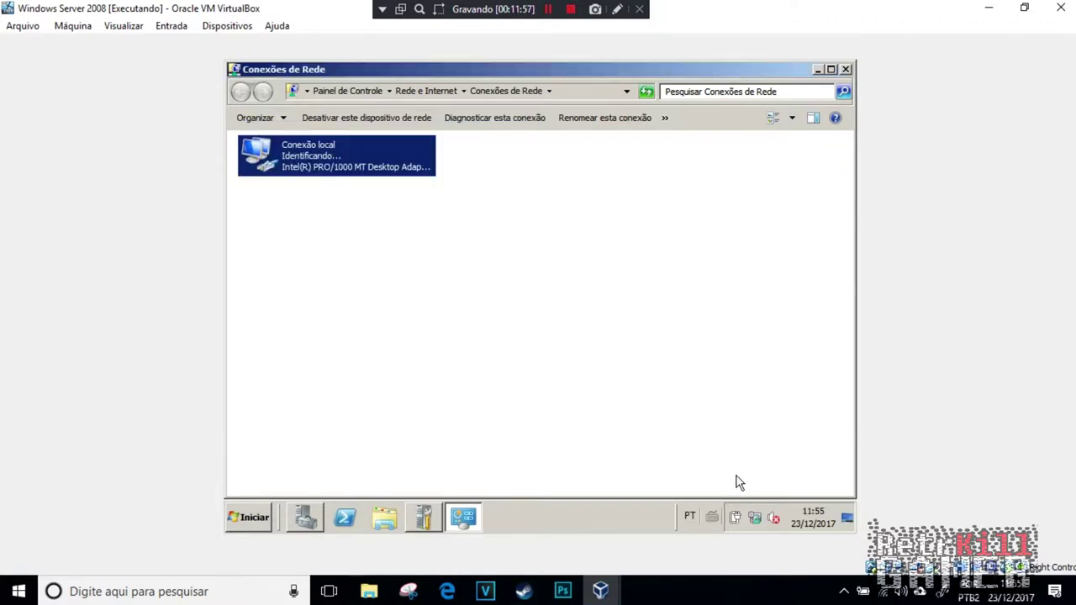
Step: Open the computer name change dialog from System Properties
click(423, 517)
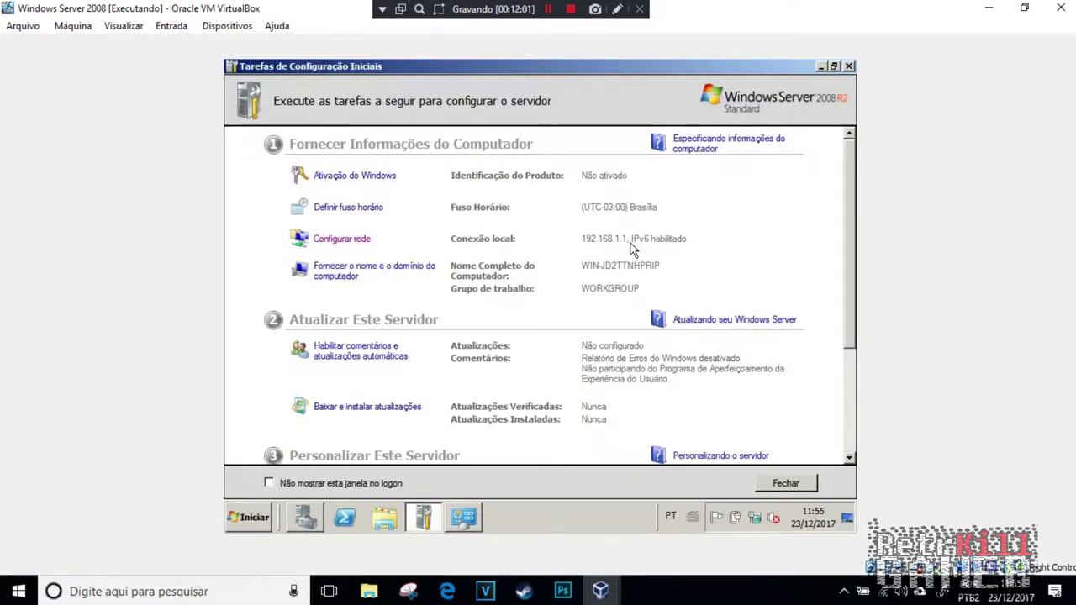
click(372, 273)
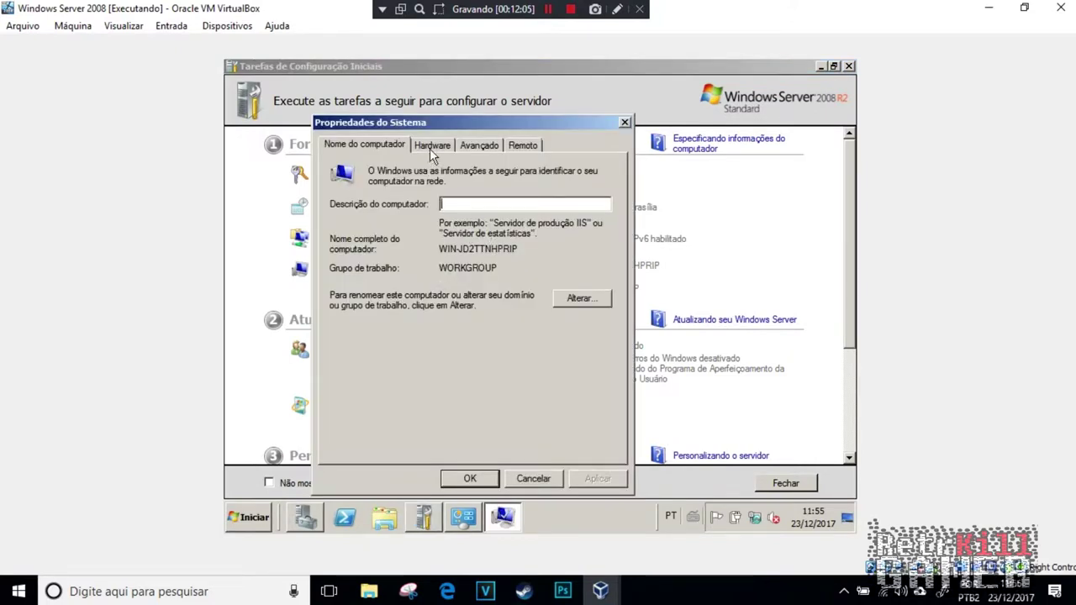
click(433, 147)
click(476, 146)
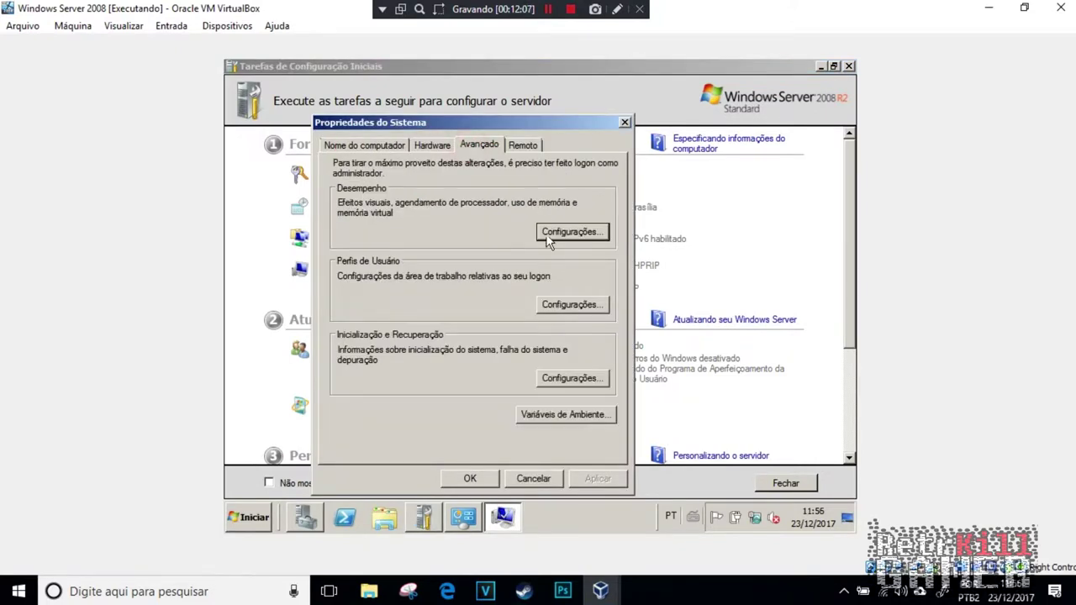
click(350, 144)
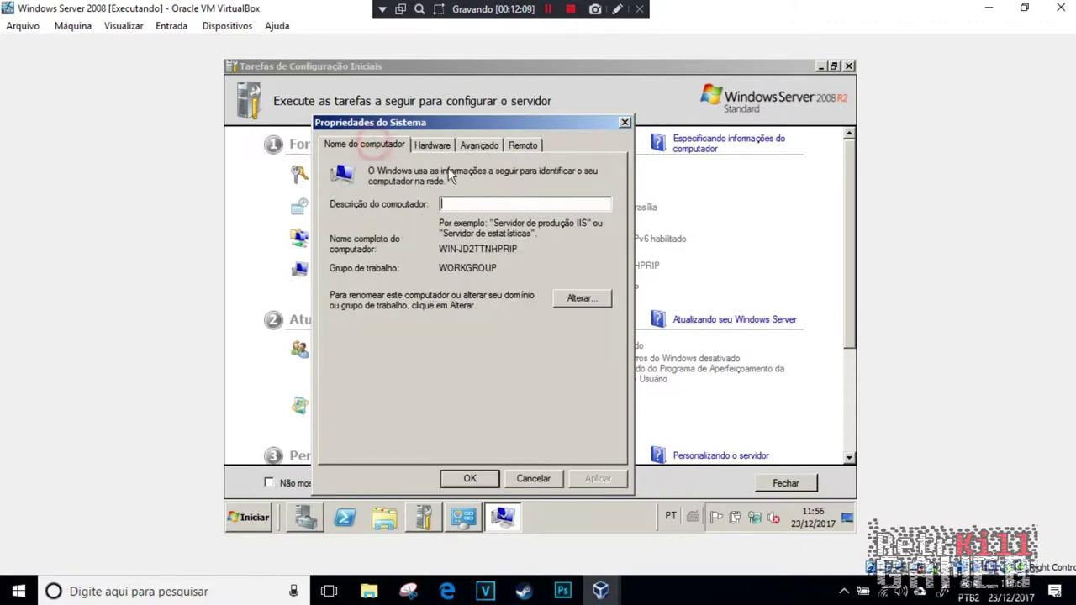
click(577, 299)
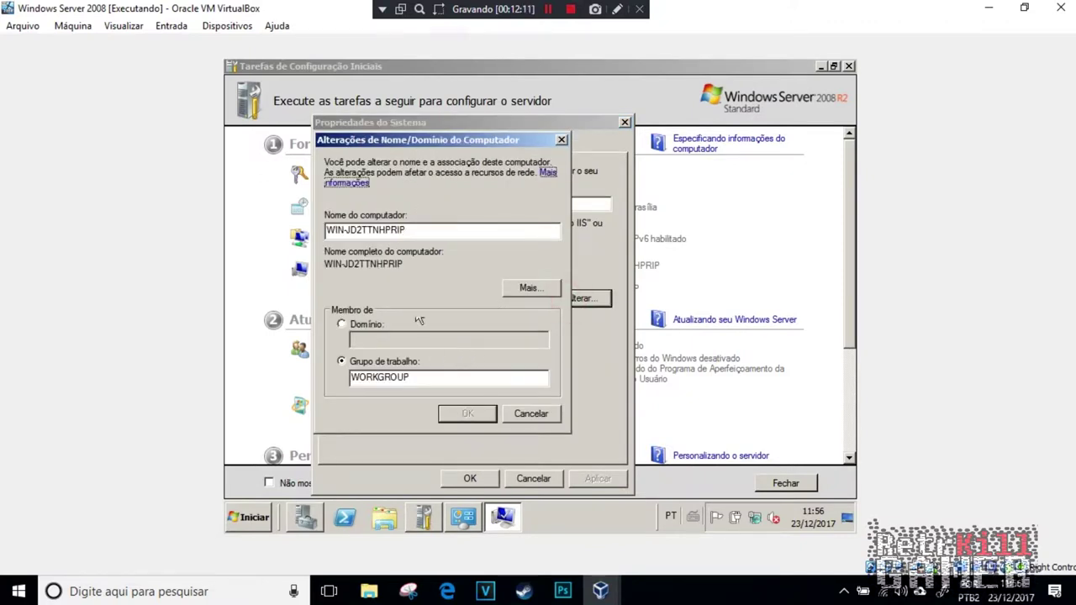
Step: Rename the computer to 'server', accept the restart notice, and close System Properties
double_click(420, 235)
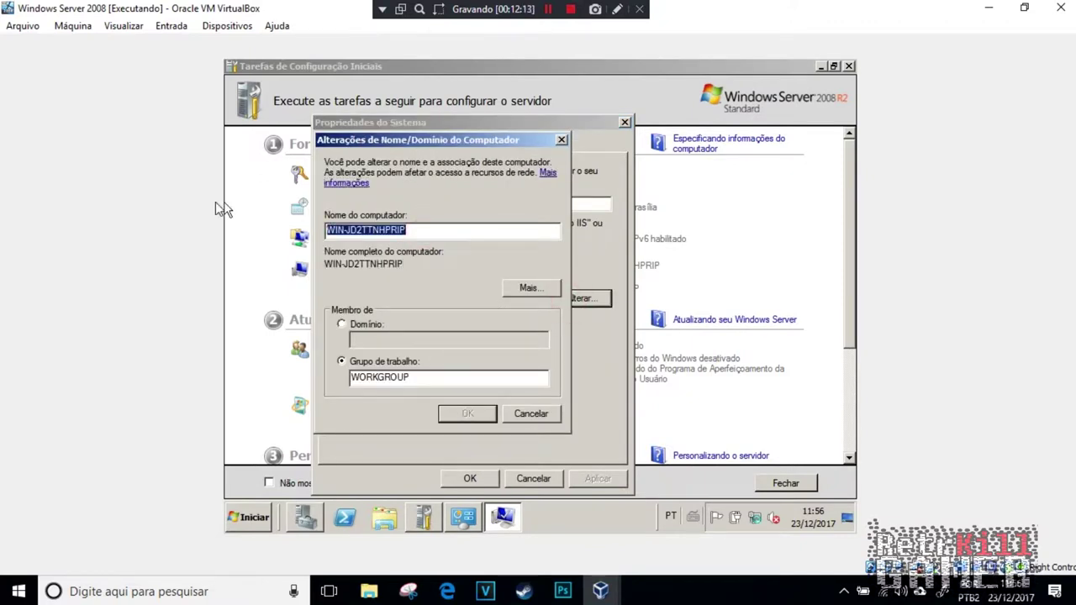
text(WIN_)
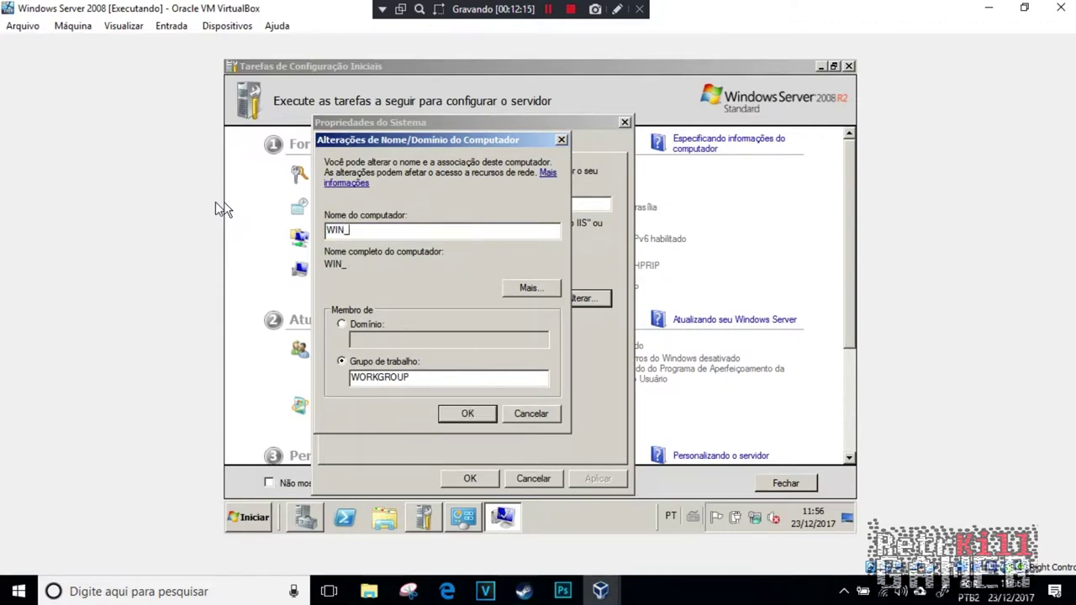
key(BackSpace)
key(BackSpace)
key(BackSpace)
key(BackSpace)
text(server)
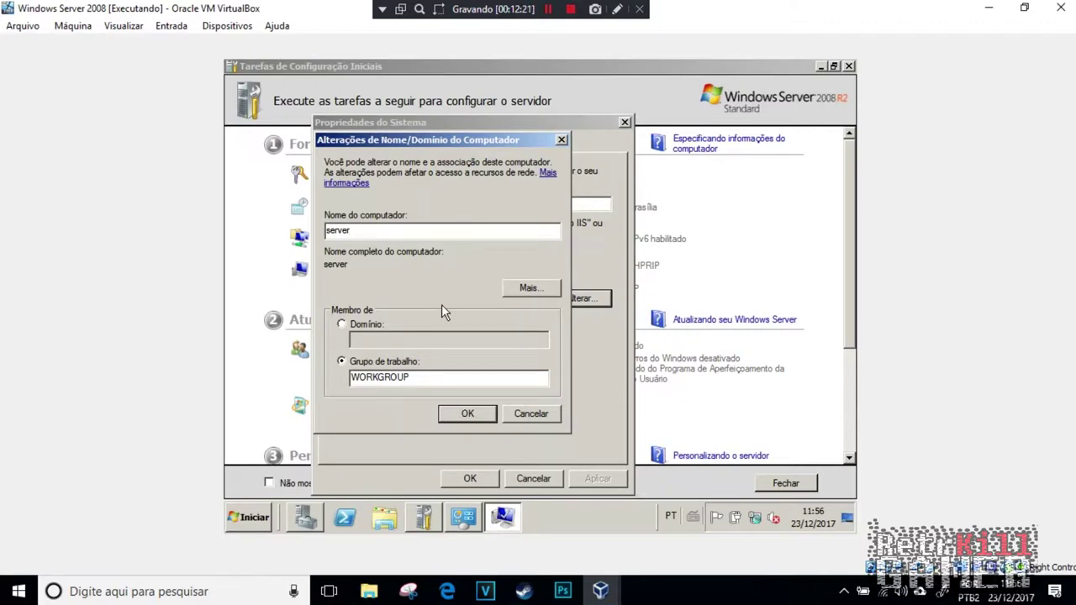
click(463, 415)
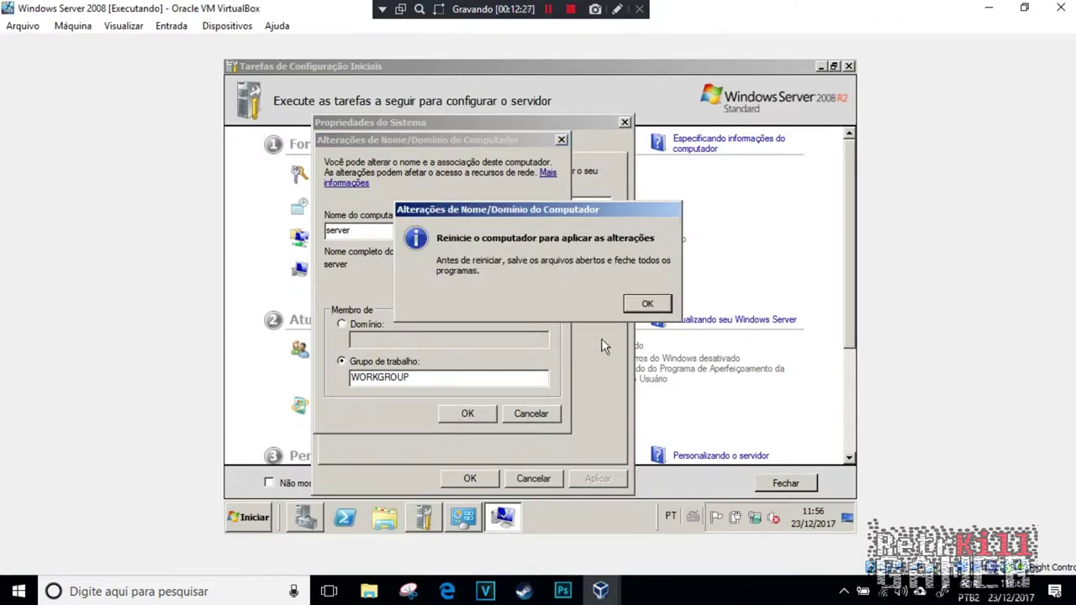
click(646, 302)
click(477, 479)
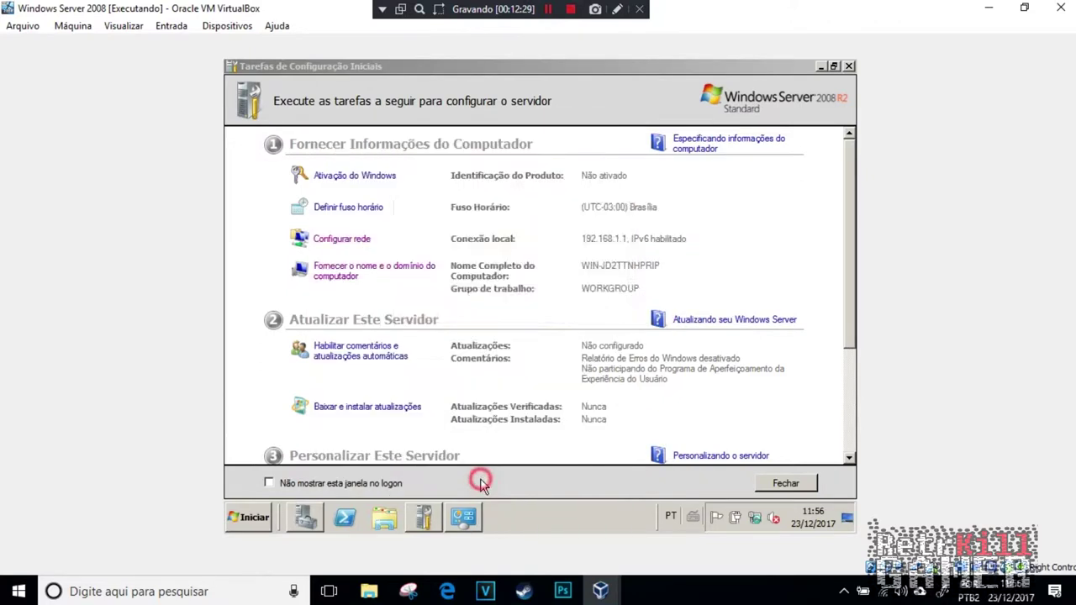
Step: Restart later, enable Remote Desktop for NLA clients only, and close Initial Configuration Tasks
click(626, 307)
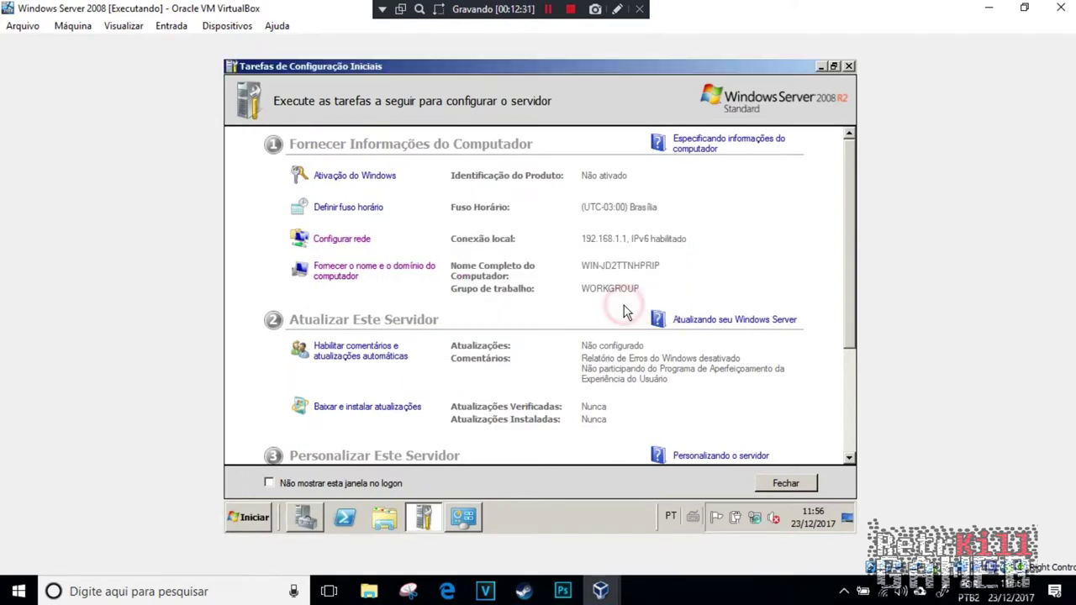
scroll(487, 368, down, 3)
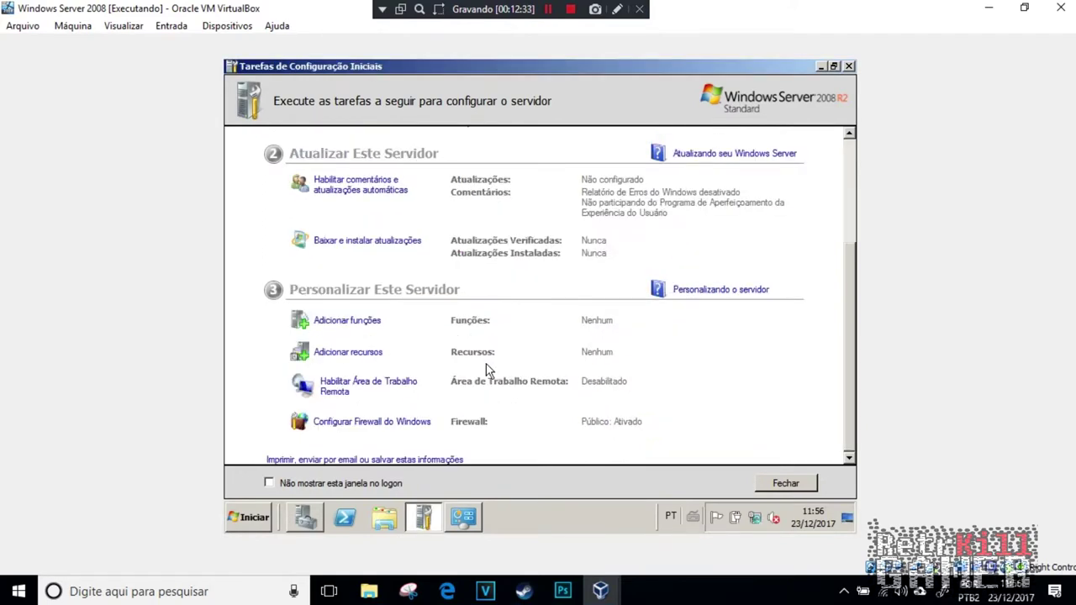
click(361, 384)
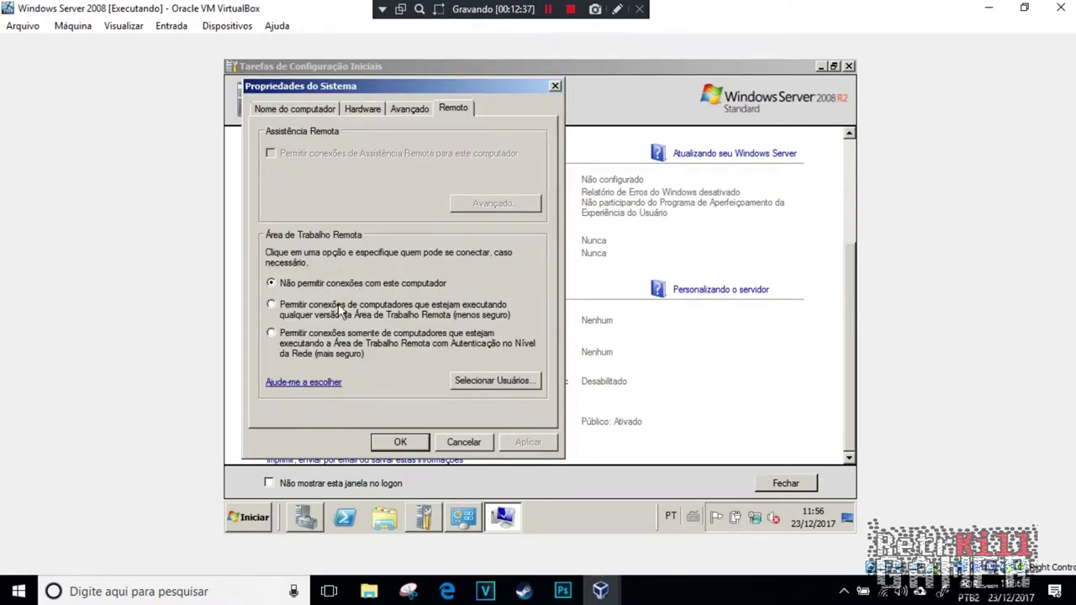
click(307, 311)
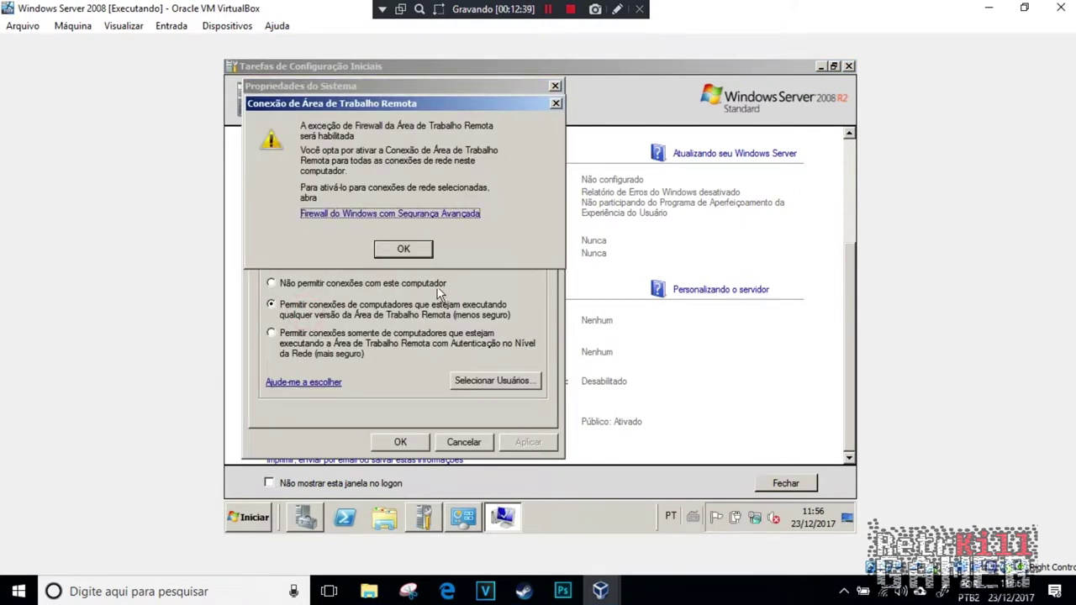
click(404, 249)
click(328, 354)
click(408, 439)
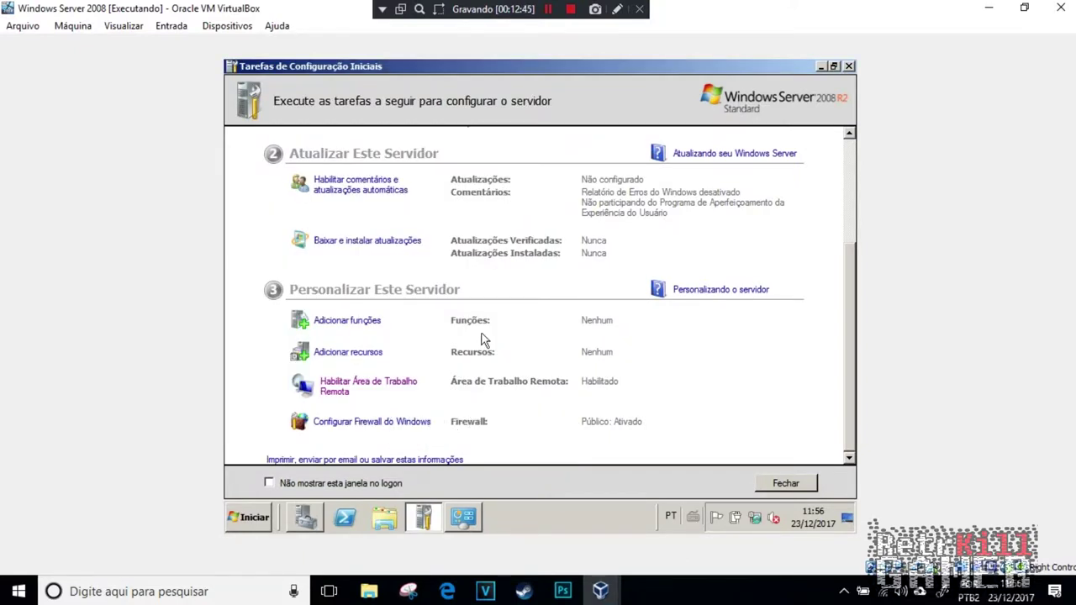
scroll(761, 298, up, 3)
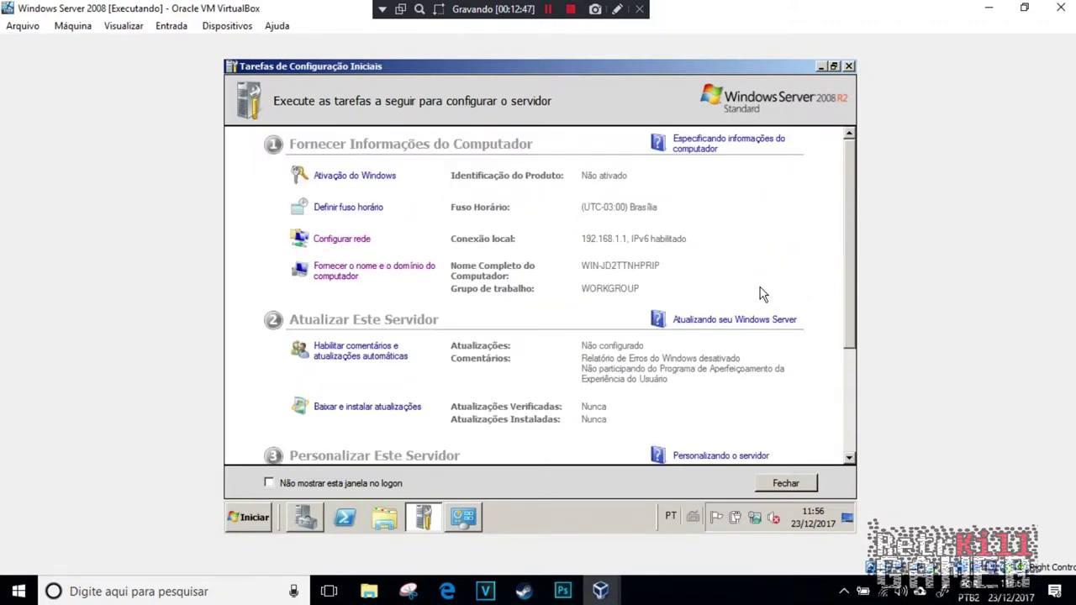
click(850, 66)
Step: Restart the server from the Start menu with the comment 'Manutenção'
click(845, 65)
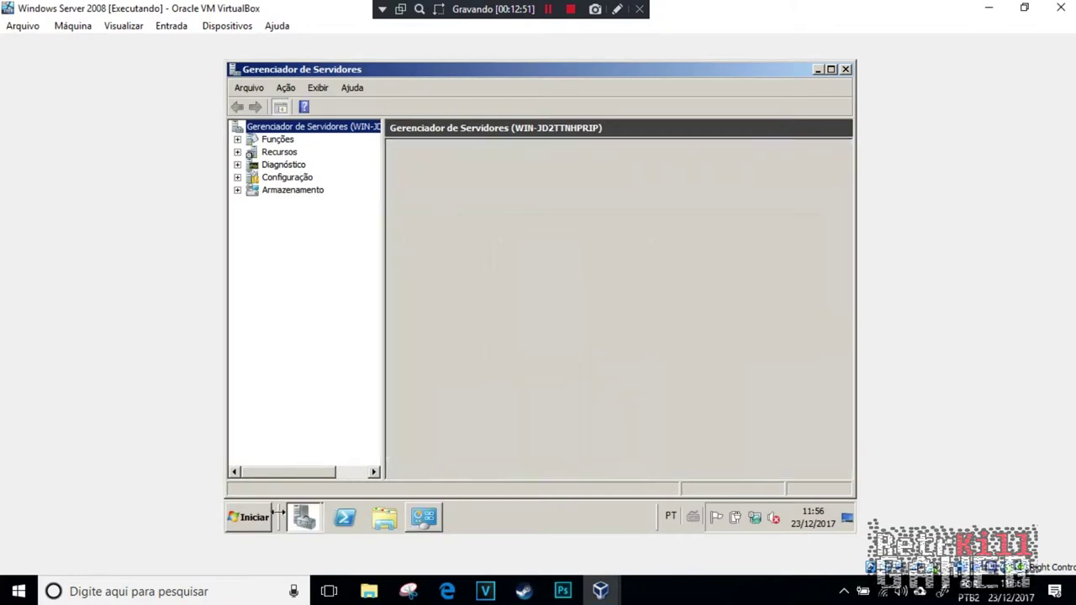
click(249, 518)
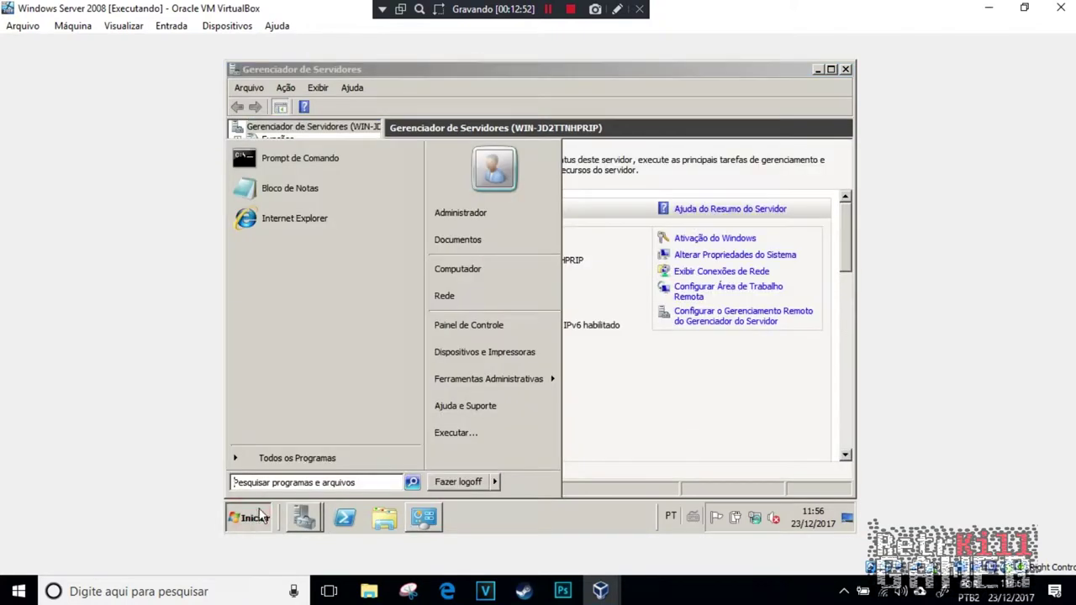
click(498, 481)
click(530, 460)
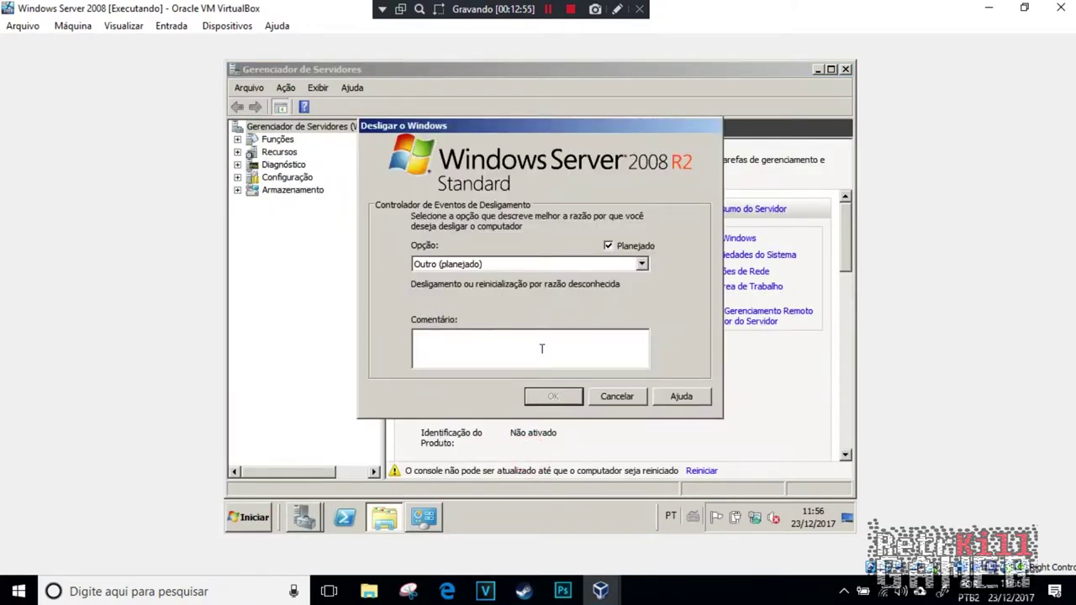
click(558, 264)
click(552, 355)
text(Manutenção)
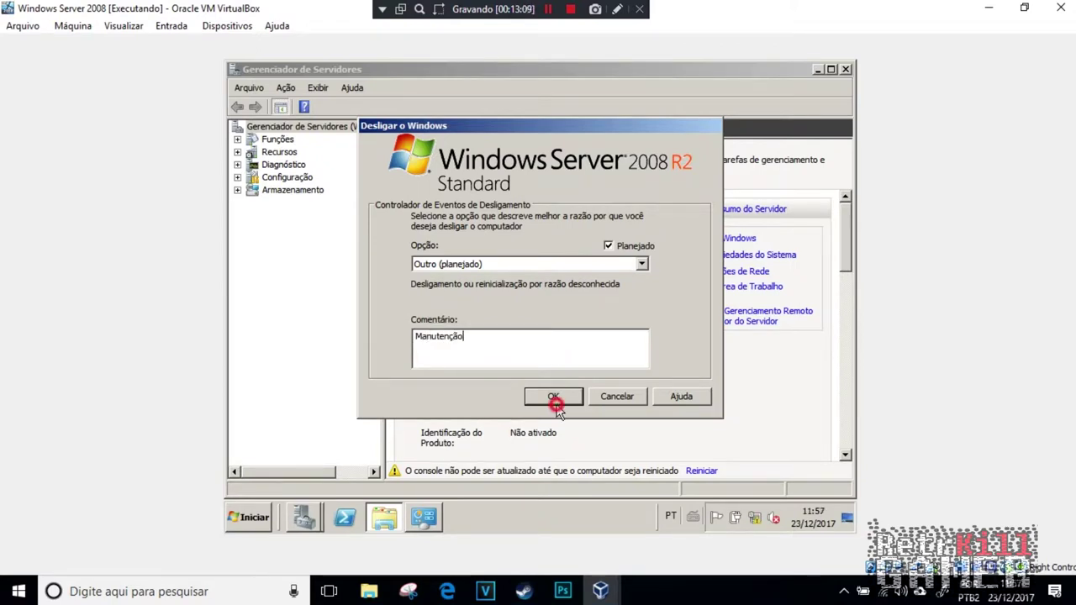
click(554, 397)
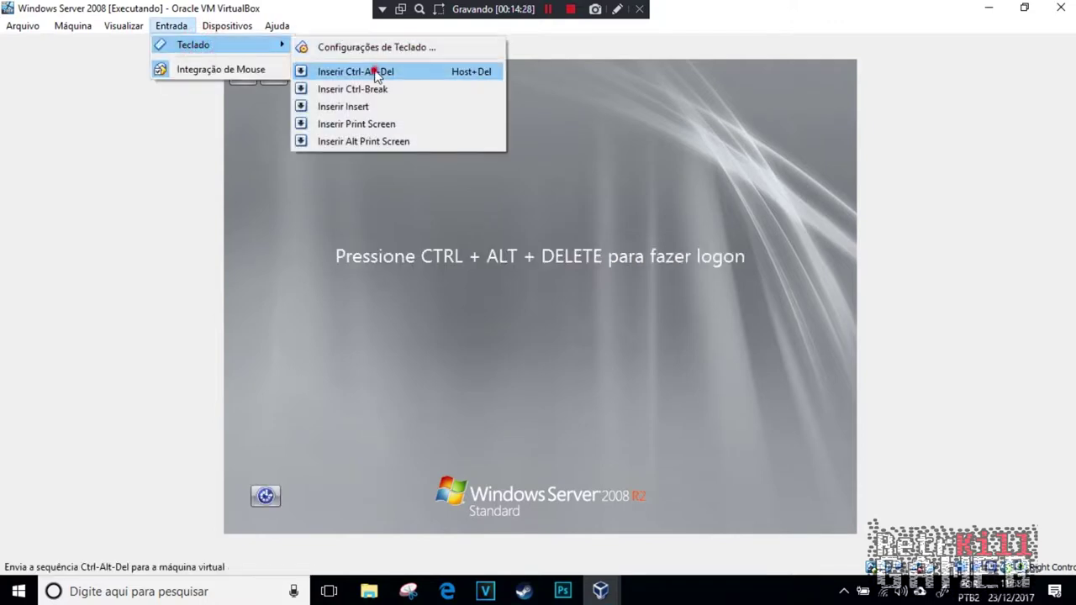
Step: Log back in as Administrator with the password and open the Run box
click(349, 72)
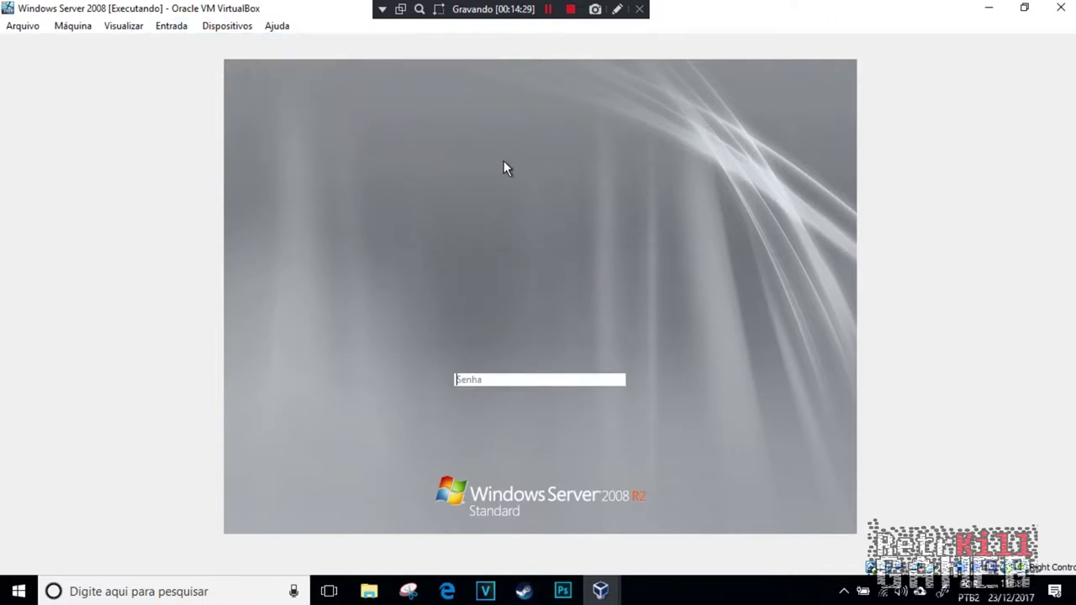
text(*****)
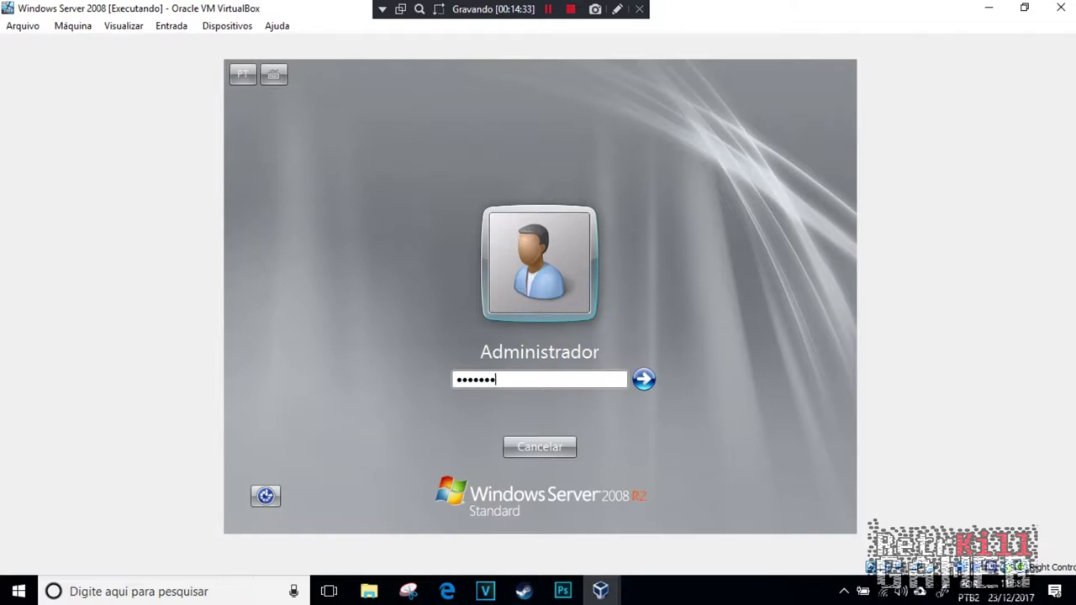
key(Return)
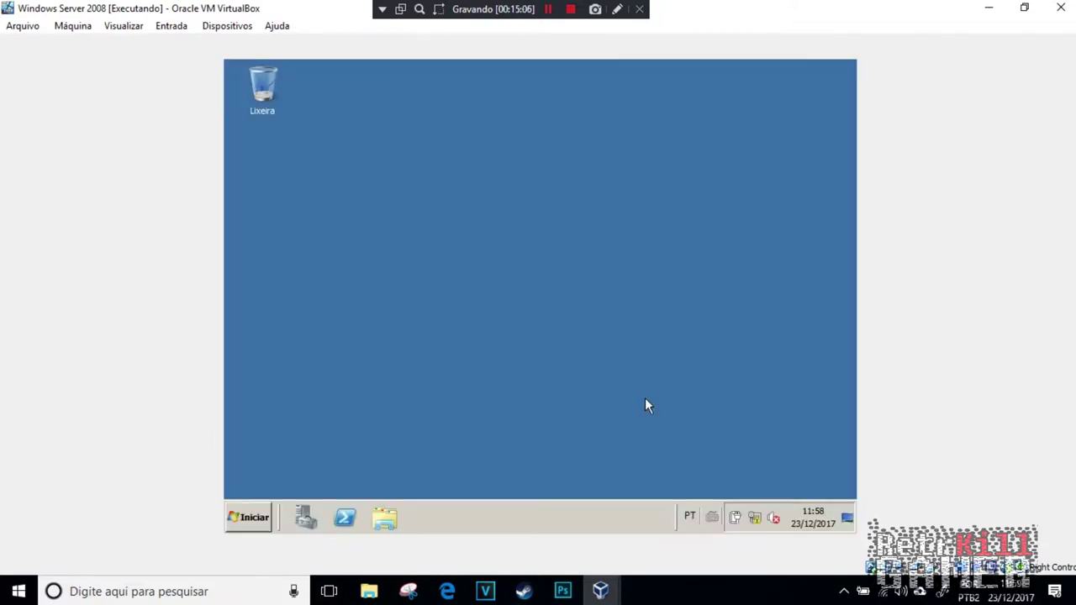
key(super+r)
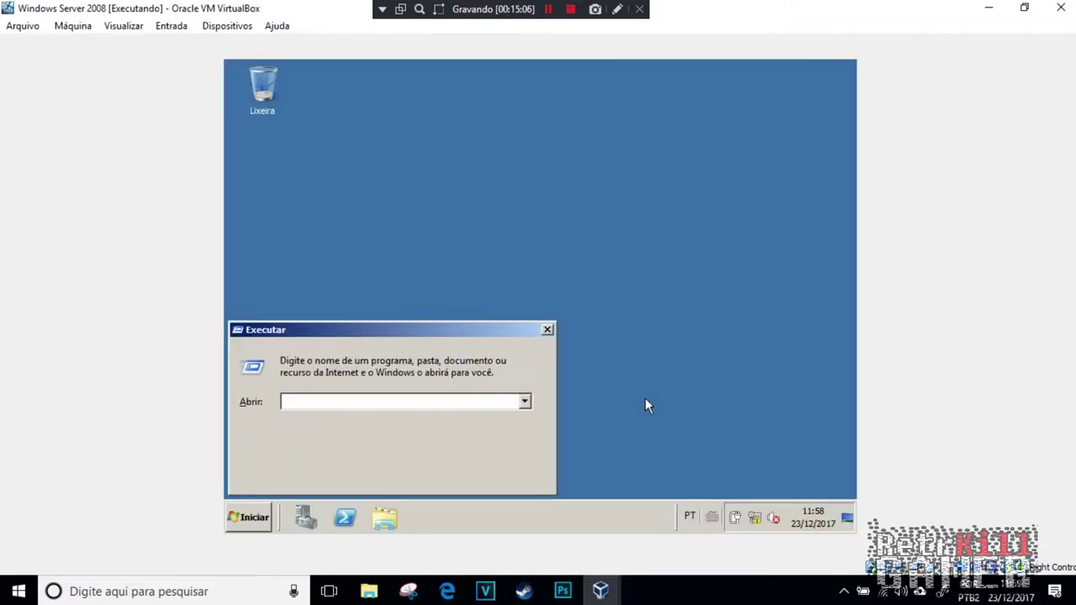
Step: Run dcpromo in advanced mode and choose a new domain in a new forest
text(dcpromo)
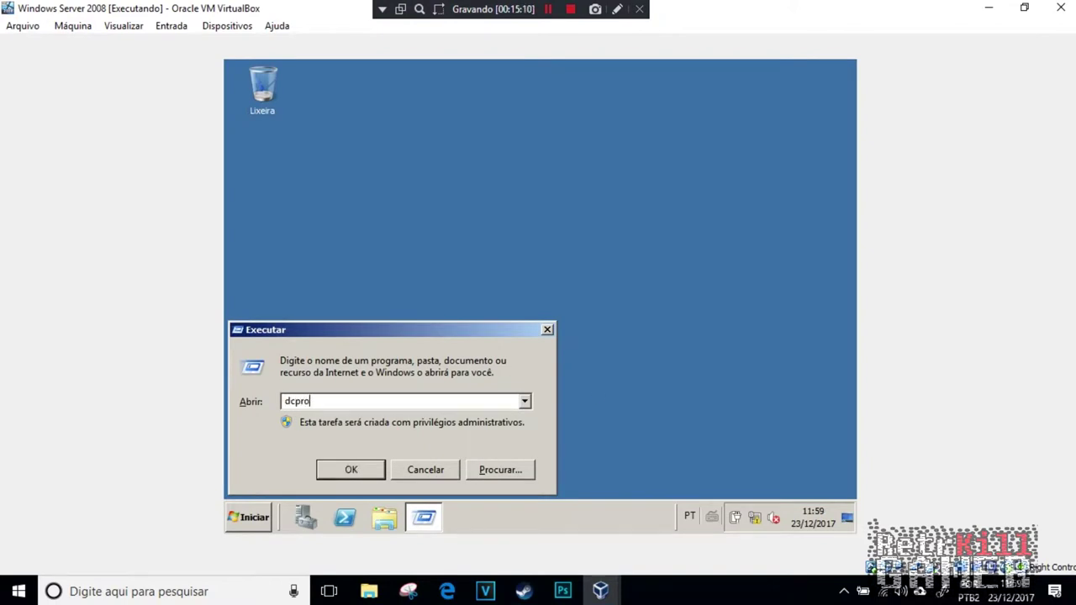
key(Return)
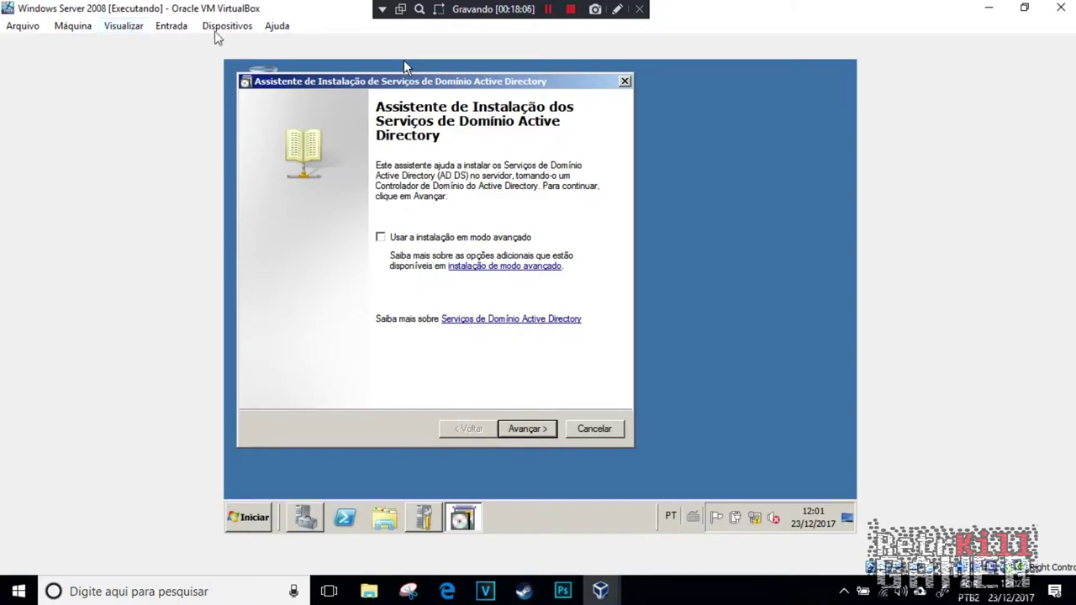
click(380, 238)
click(525, 429)
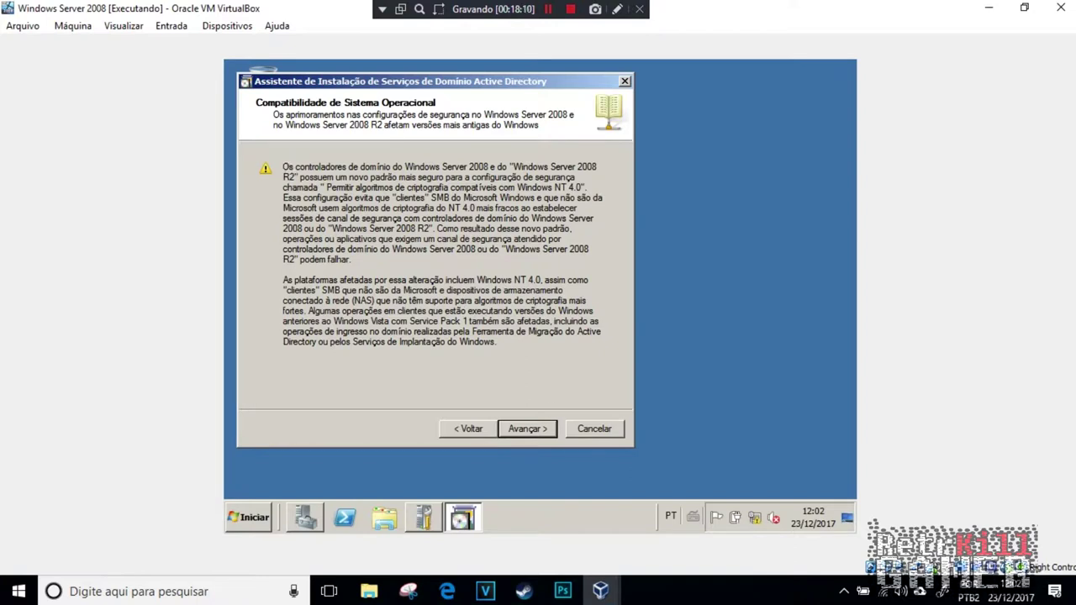
click(530, 431)
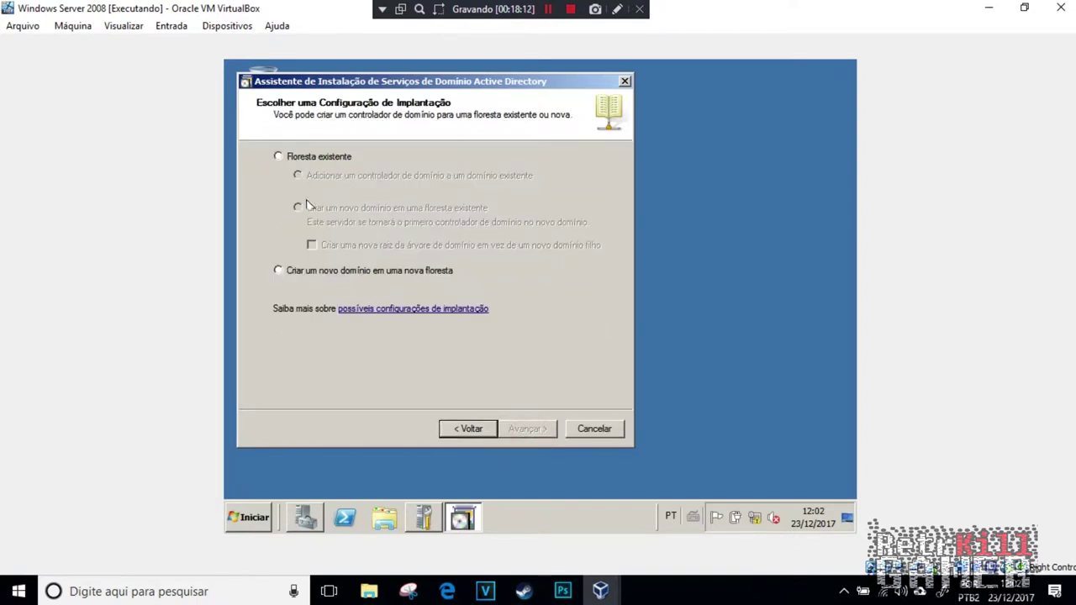
click(280, 271)
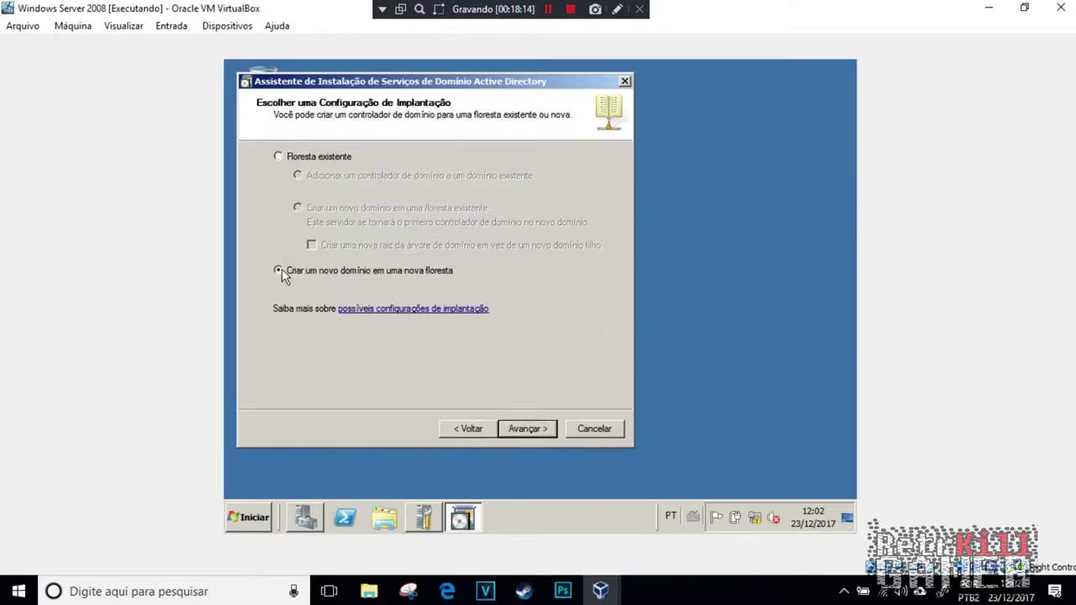
click(528, 431)
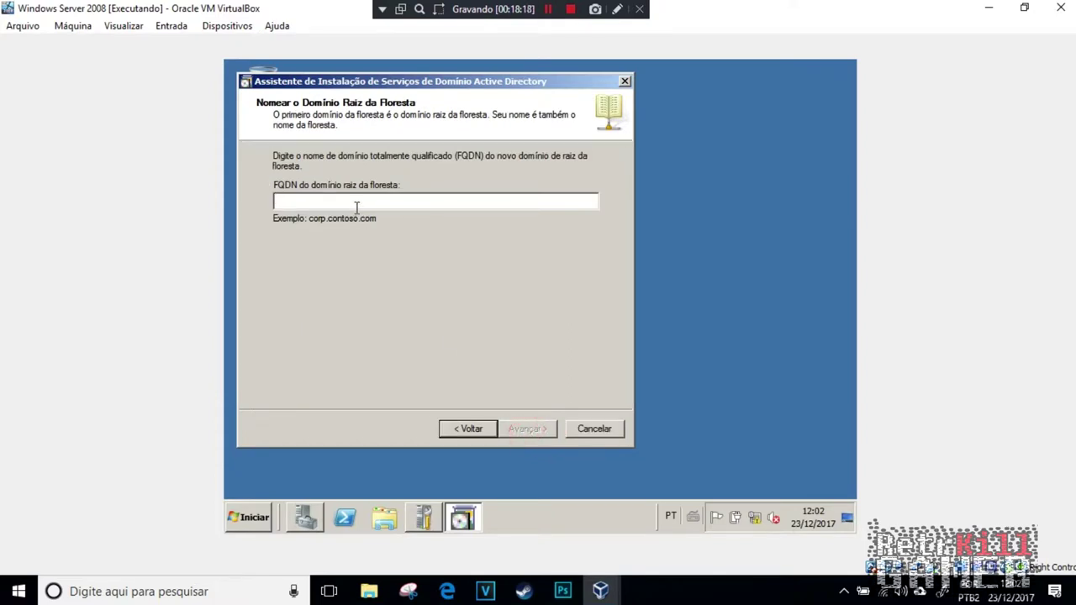
Step: Name the forest root domain empresa.com, correcting the single-label 'empresa' error
text(tes)
key(BackSpace)
key(BackSpace)
key(BackSpace)
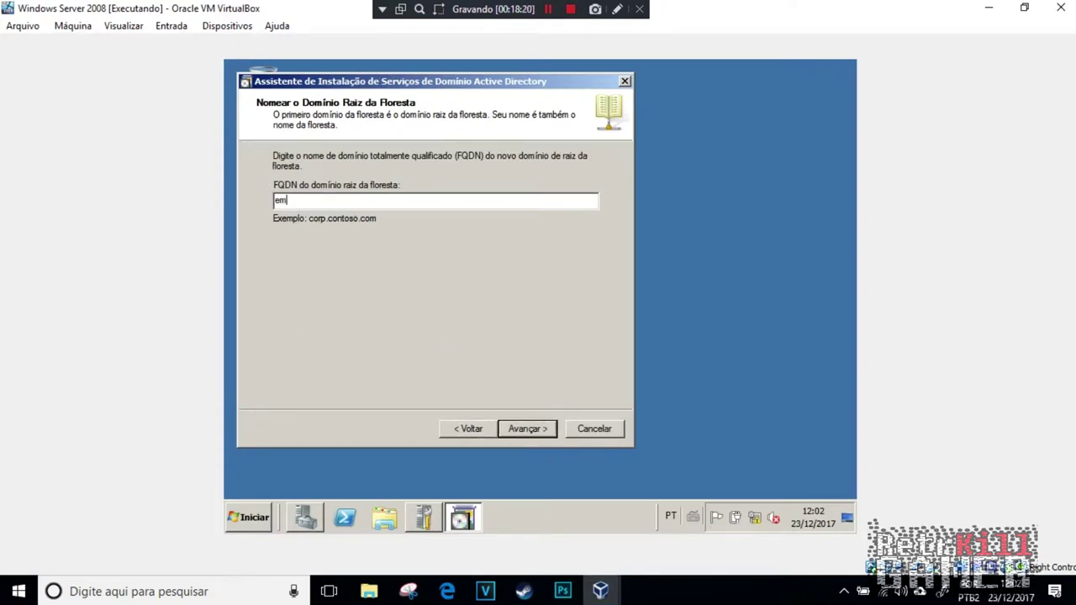
text(empresa)
click(533, 428)
click(669, 357)
click(347, 200)
text(.com)
click(545, 439)
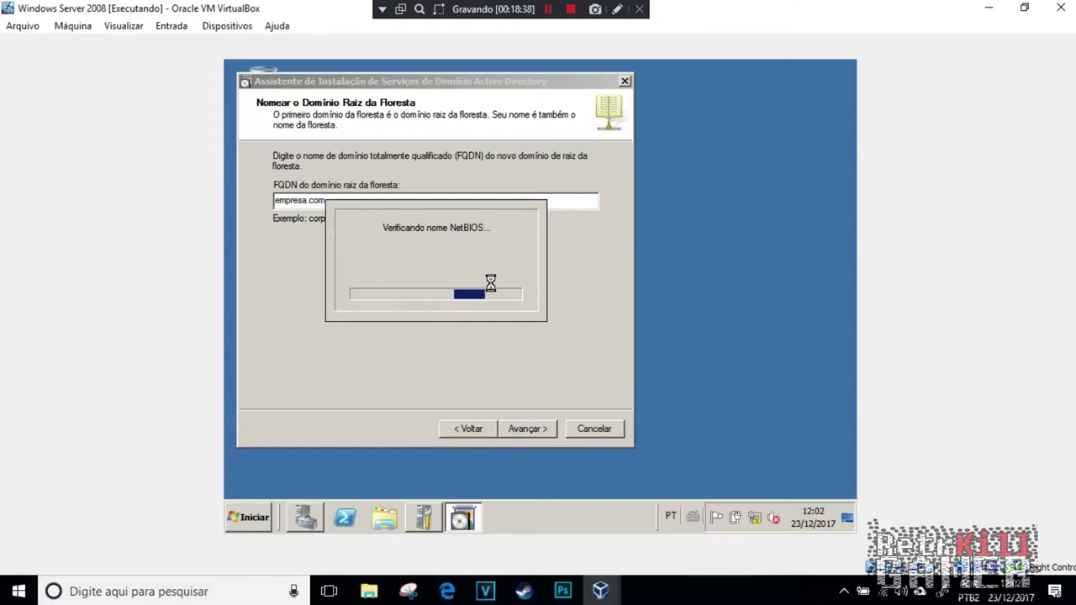
Step: Accept NetBIOS name EMPRESA, set forest level Windows Server 2008 R2, and keep the DNS server
click(532, 429)
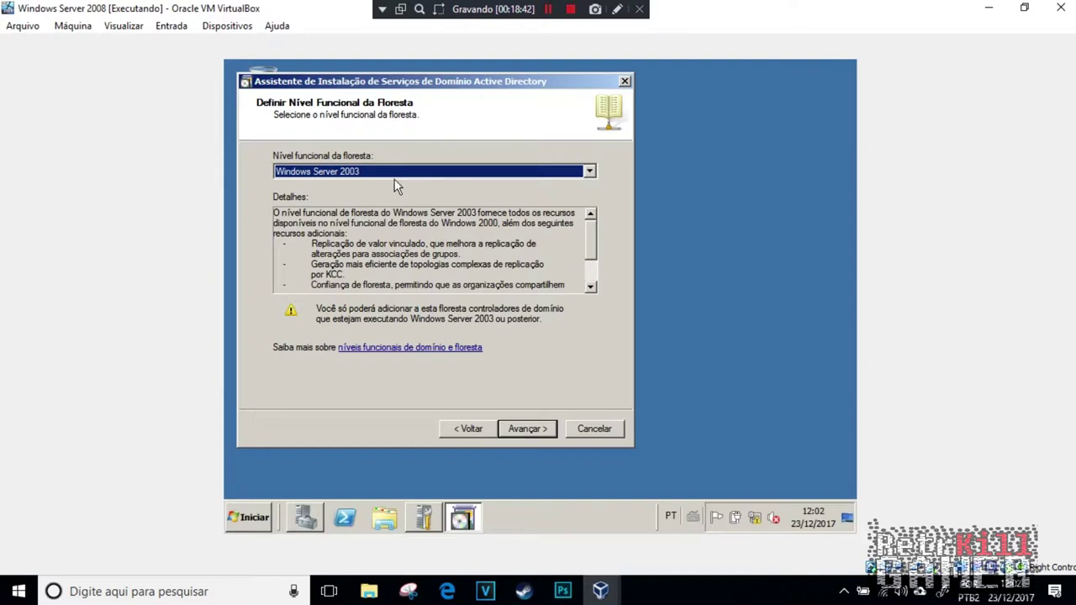
click(379, 173)
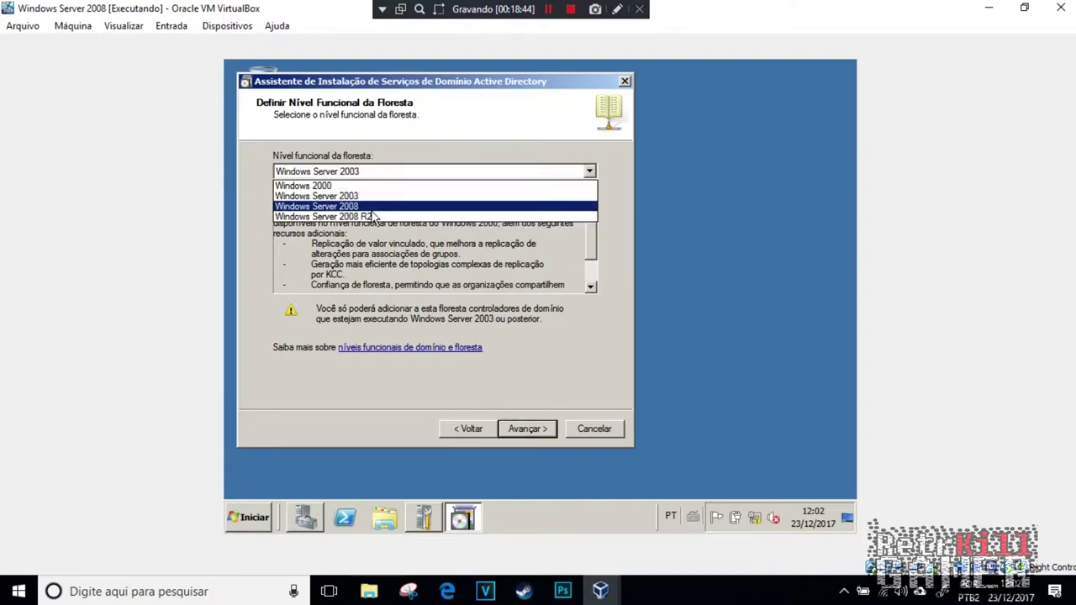
click(375, 216)
click(526, 429)
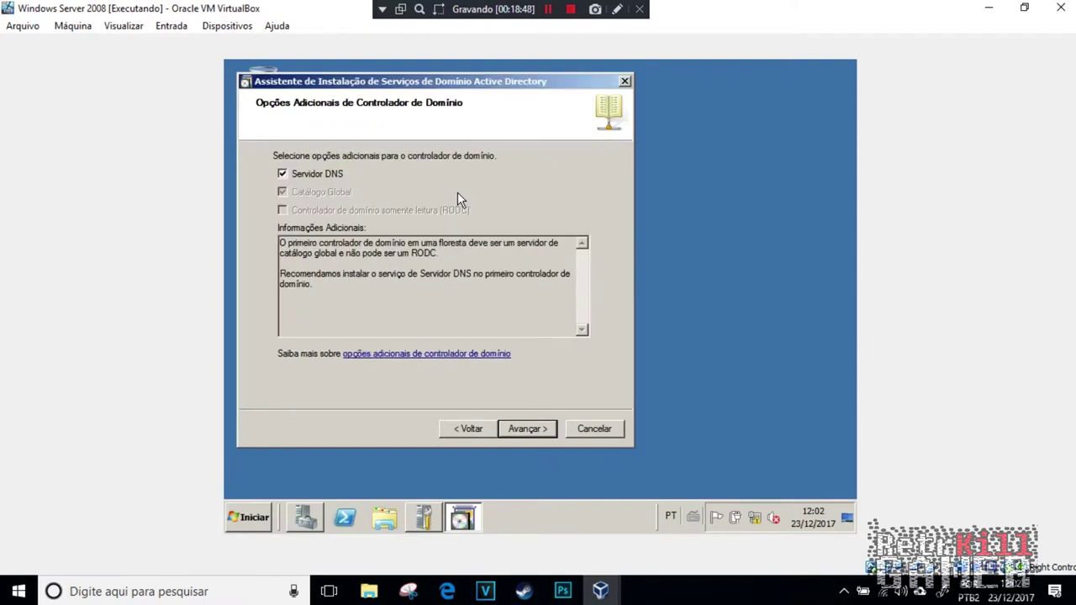
click(528, 429)
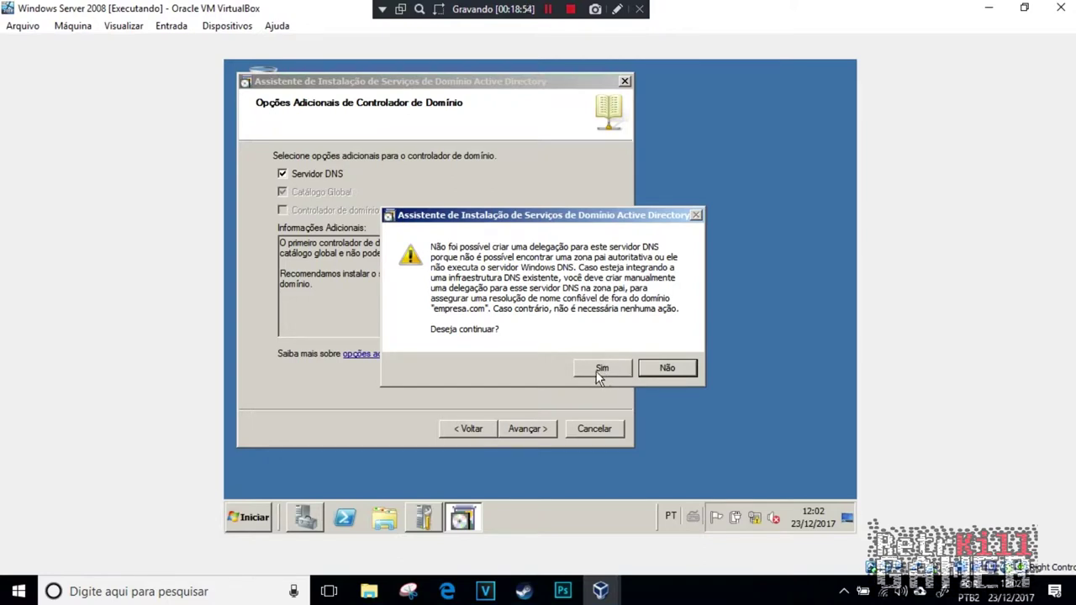
click(599, 372)
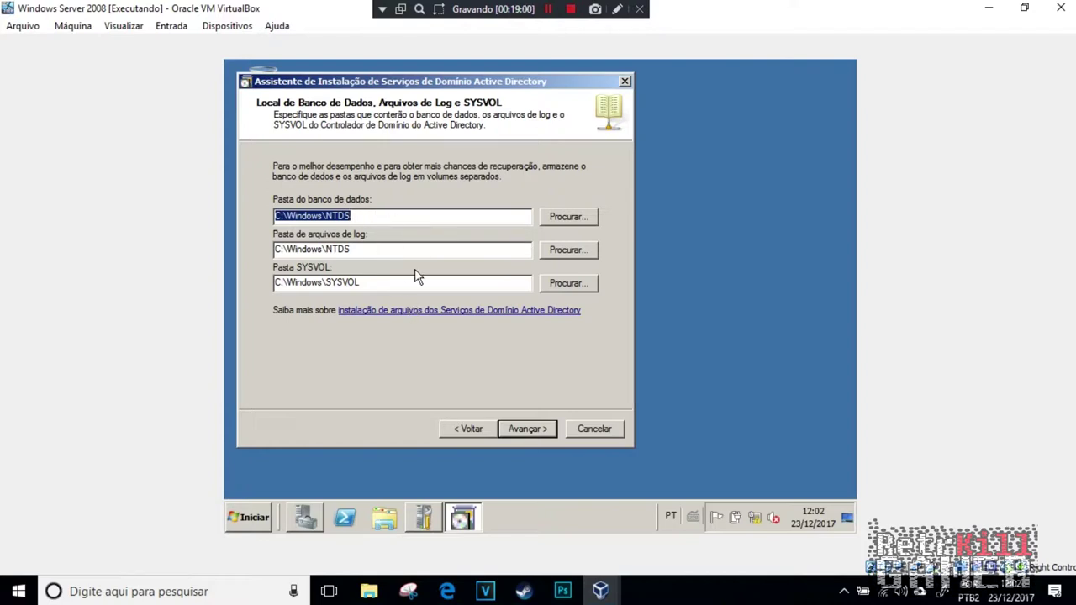
Step: Append \Dados and \Log to the database and log paths, then enter the restore-mode password
click(369, 221)
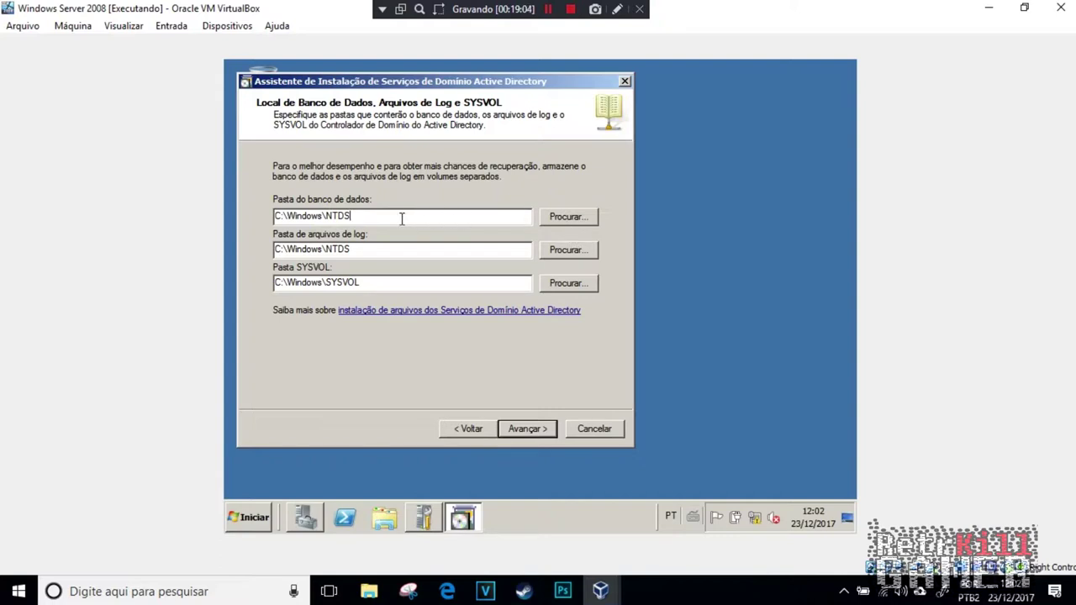
text(\Dados)
click(373, 251)
text(\Log)
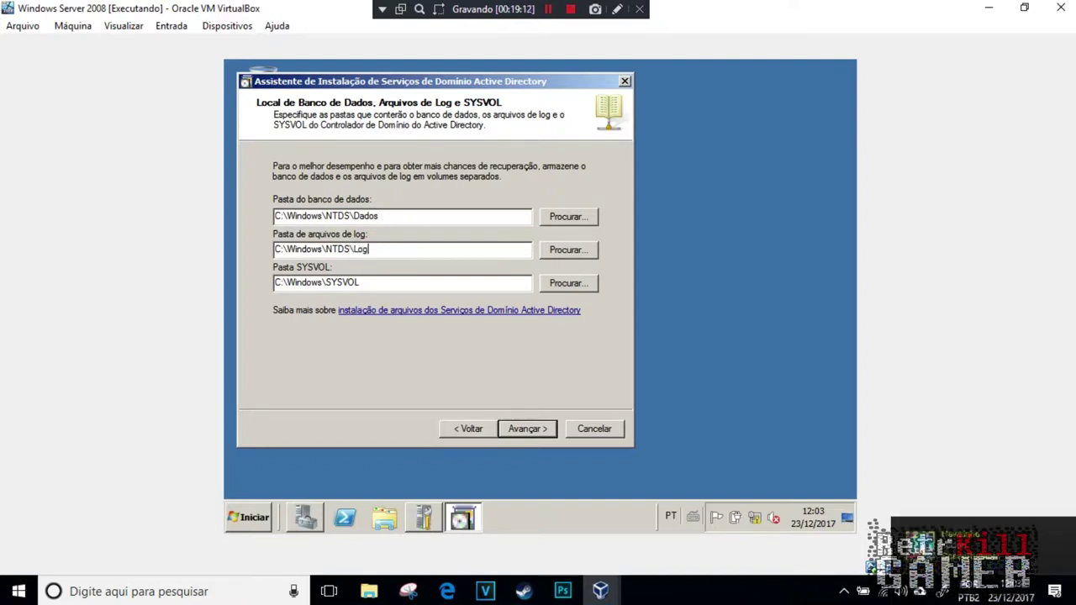
click(382, 281)
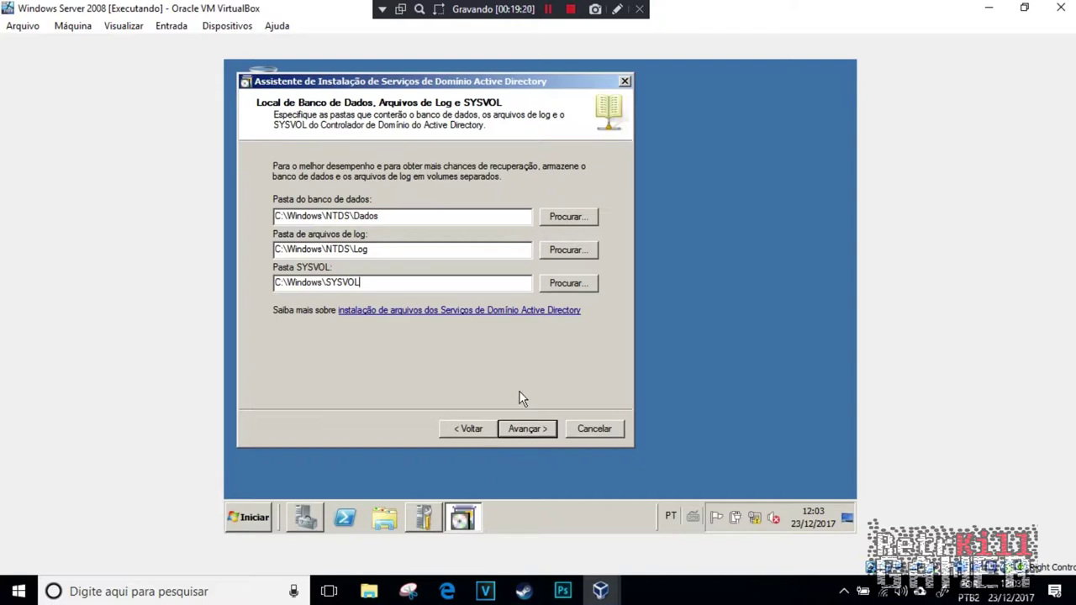
click(527, 428)
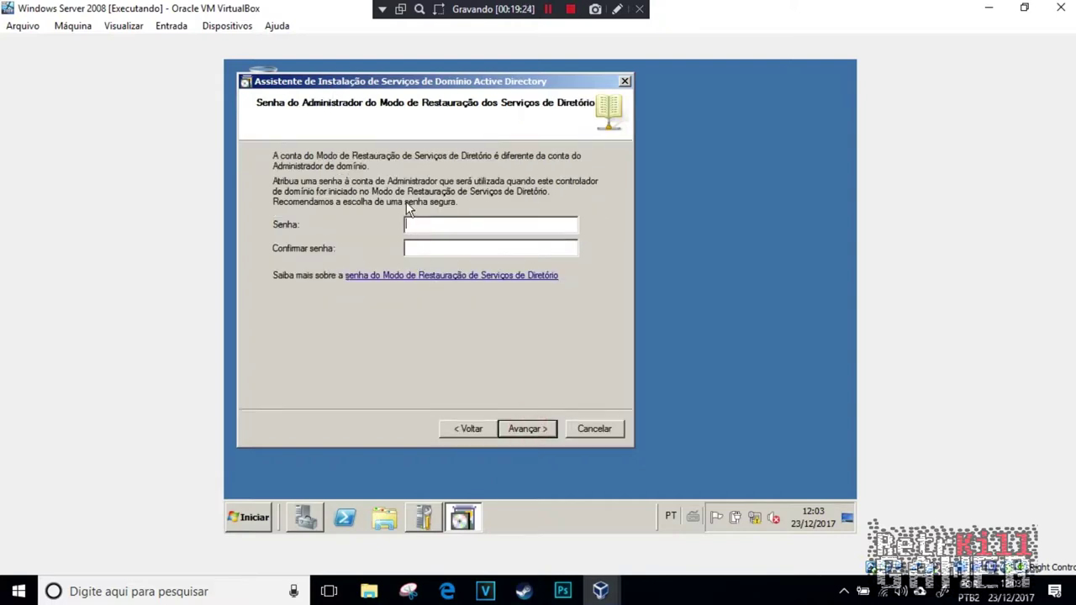
text(aaaaaaa)
Step: Accept the restore-mode password and summary, and have the server reboot when AD DS installation finishes
click(526, 431)
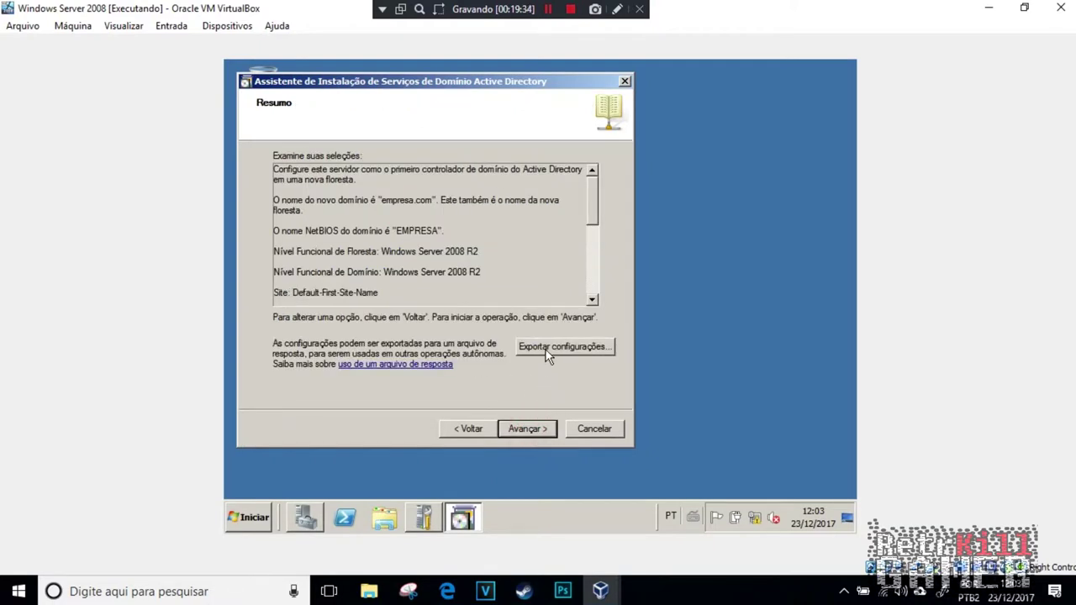
click(539, 429)
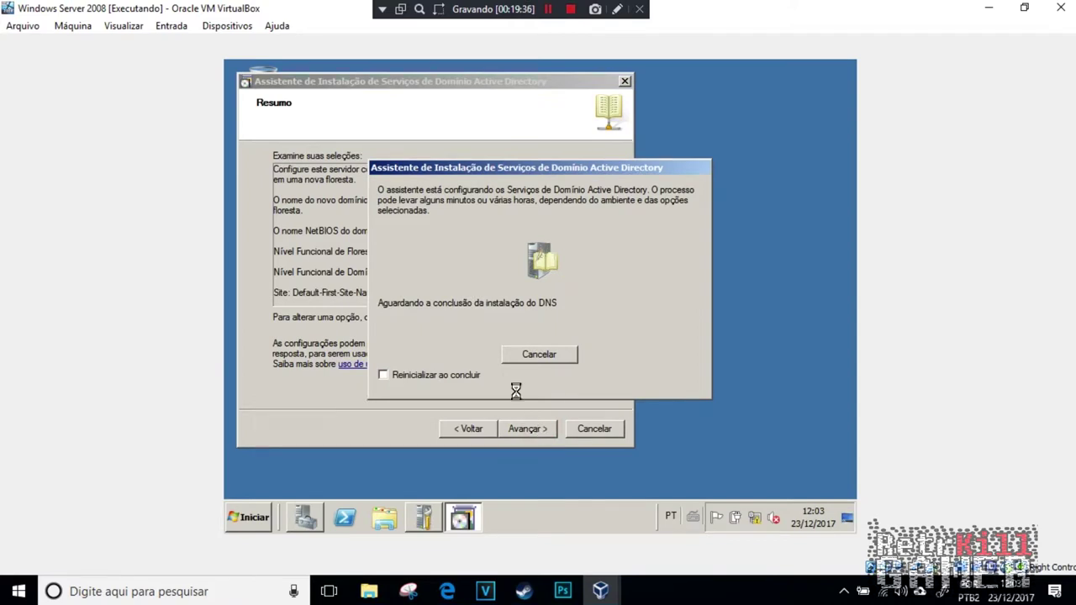
click(385, 375)
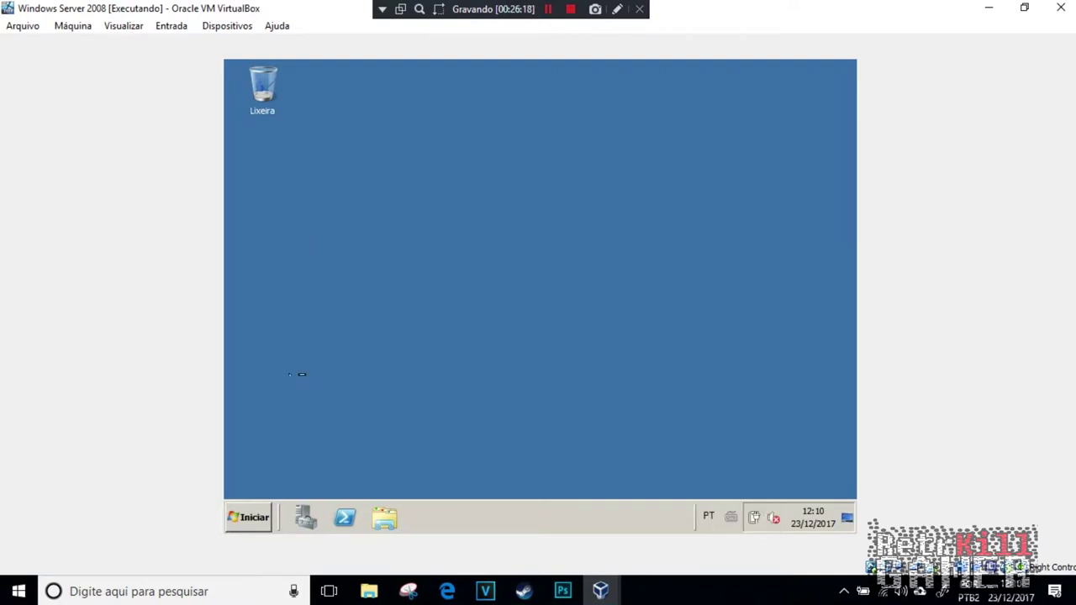
Step: Launch Server Manager and the DNS console from Administrative Tools, and view the installed roles
click(296, 516)
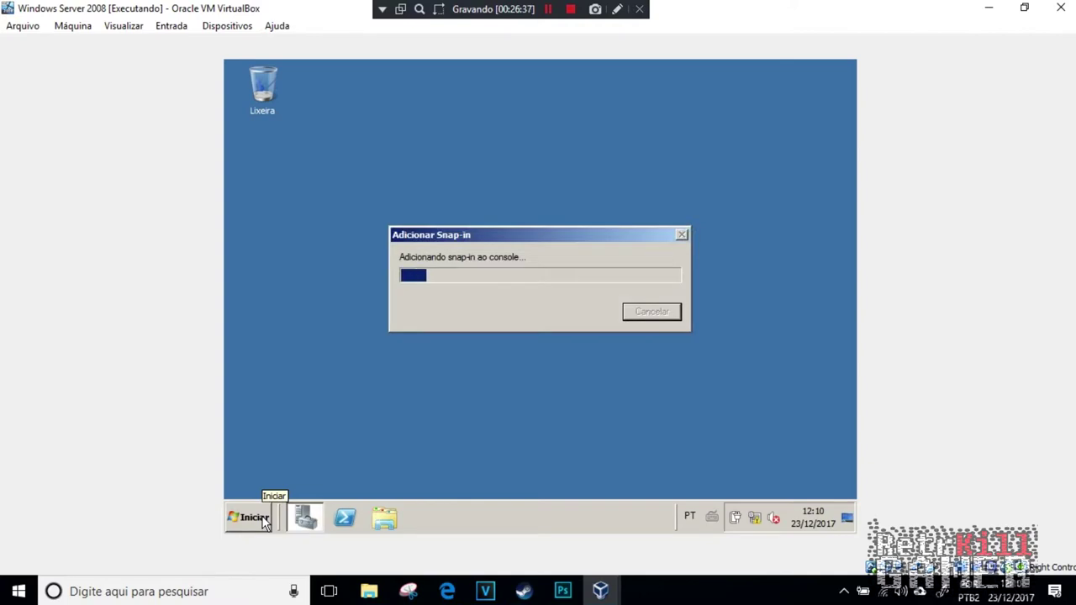
click(257, 519)
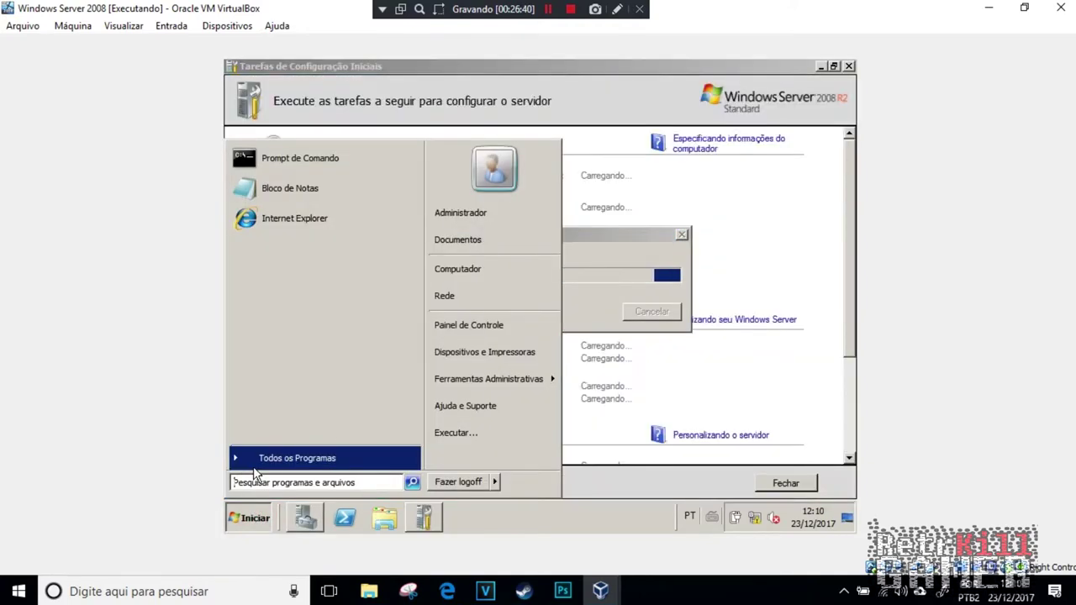
click(255, 468)
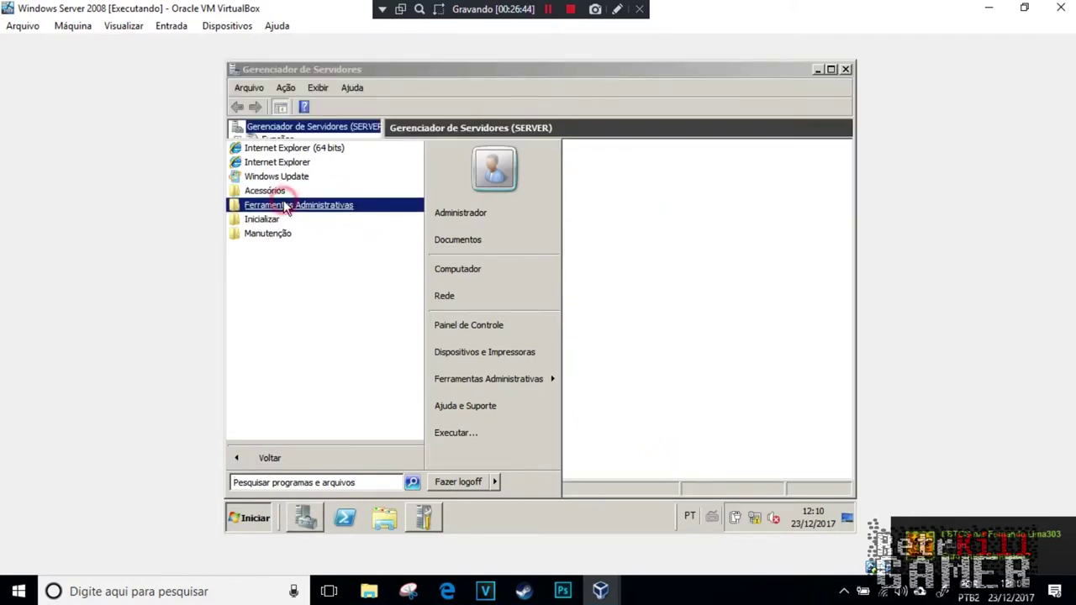
click(290, 205)
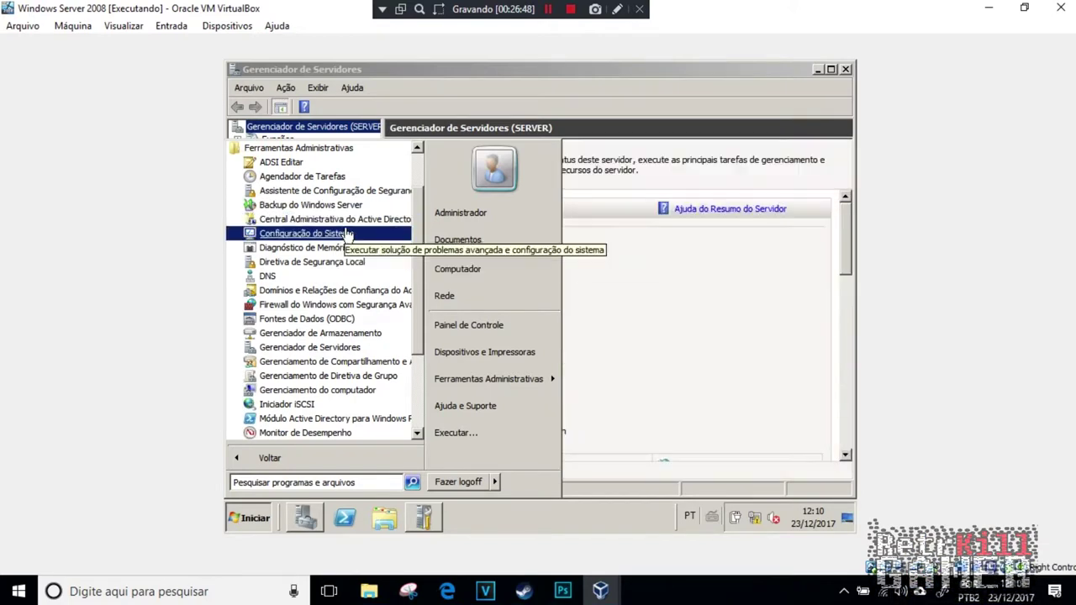
scroll(345, 256, down, 3)
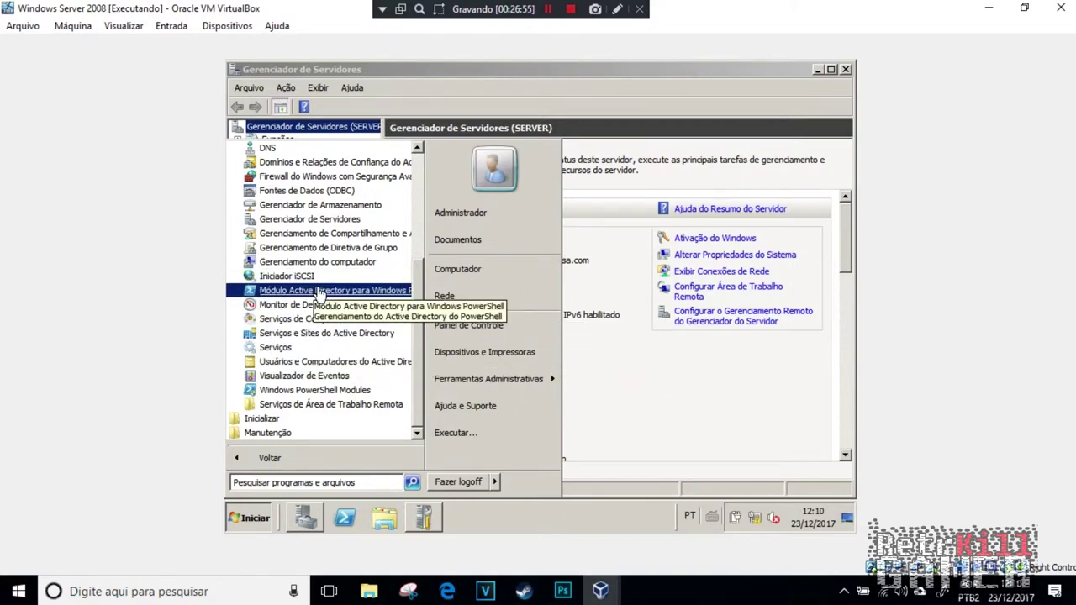
scroll(315, 290, up, 2)
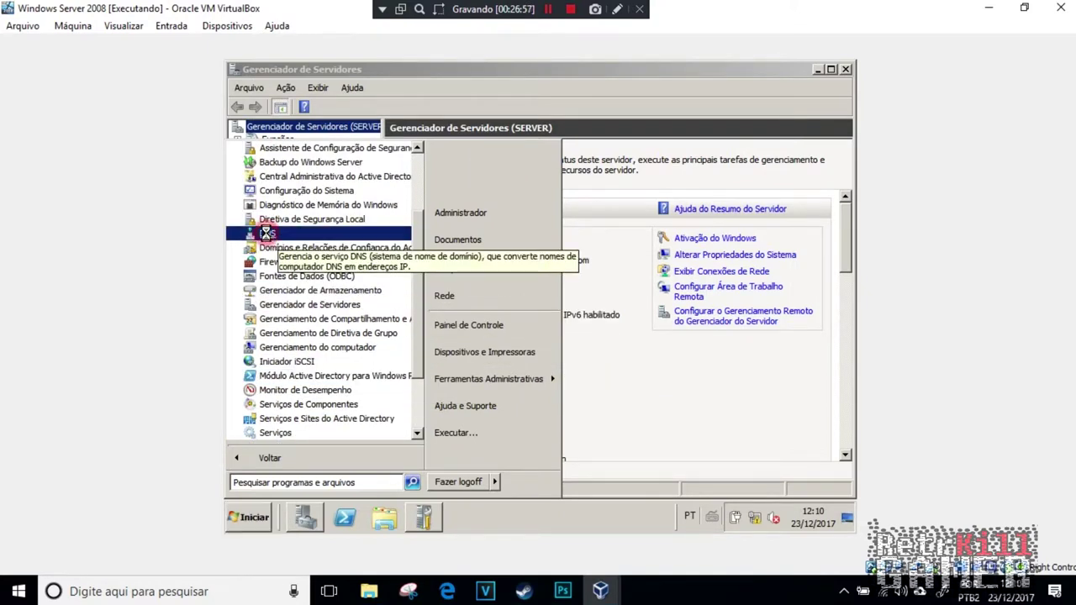
click(282, 237)
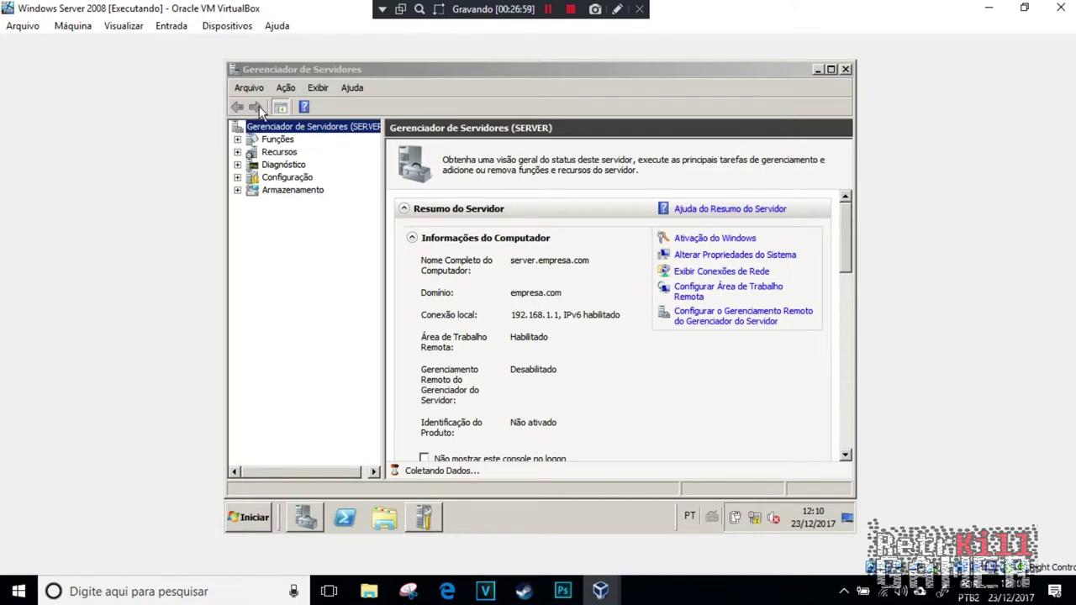
click(268, 141)
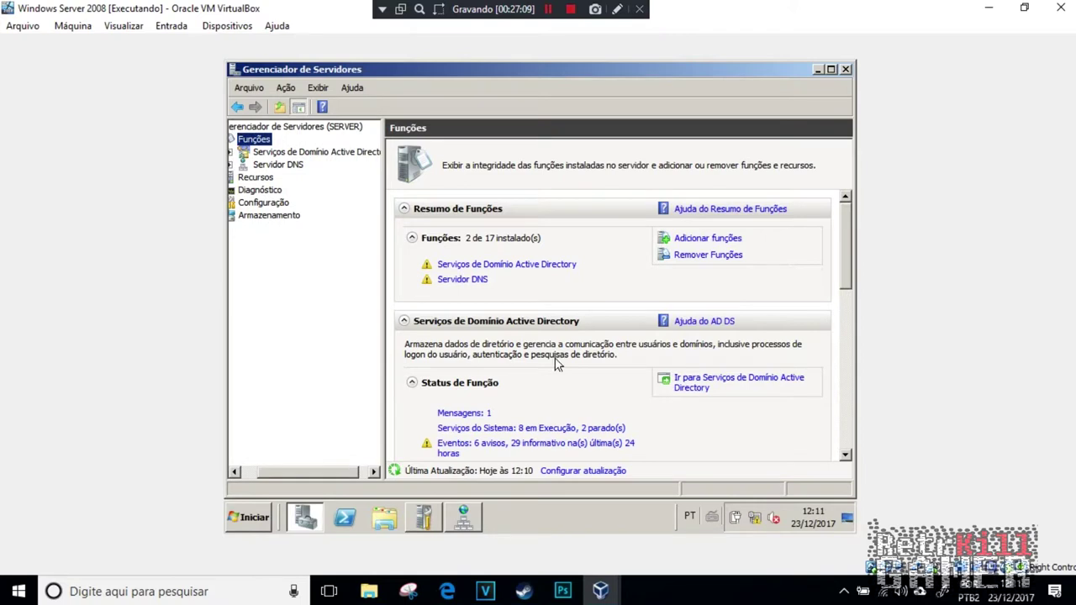
click(463, 517)
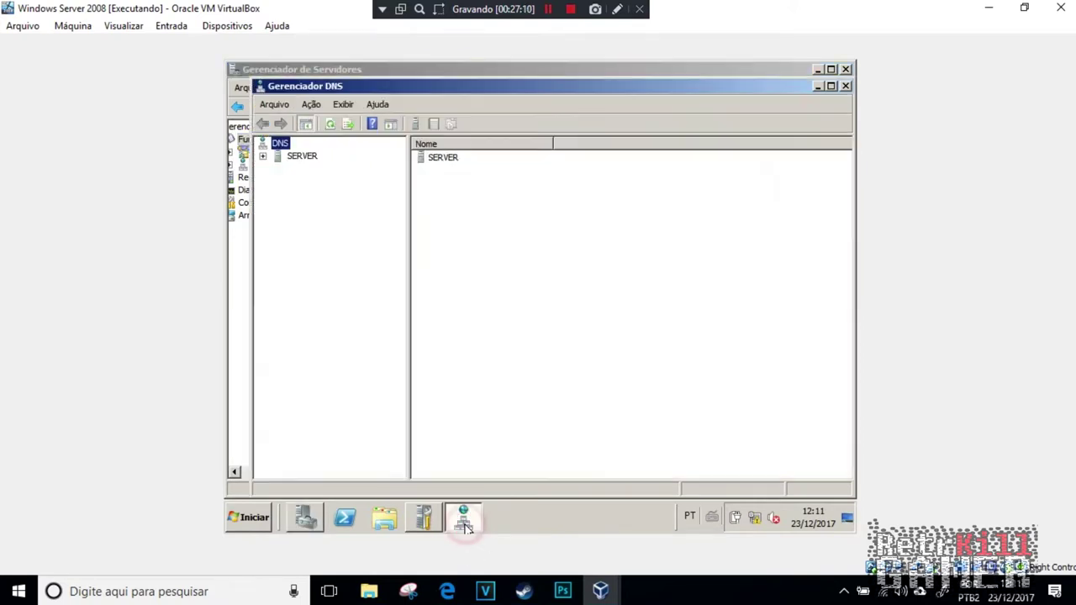
Step: Expand SERVER's lookup zones and start a new zone under Reverse Lookup Zones
click(264, 156)
click(279, 182)
click(279, 221)
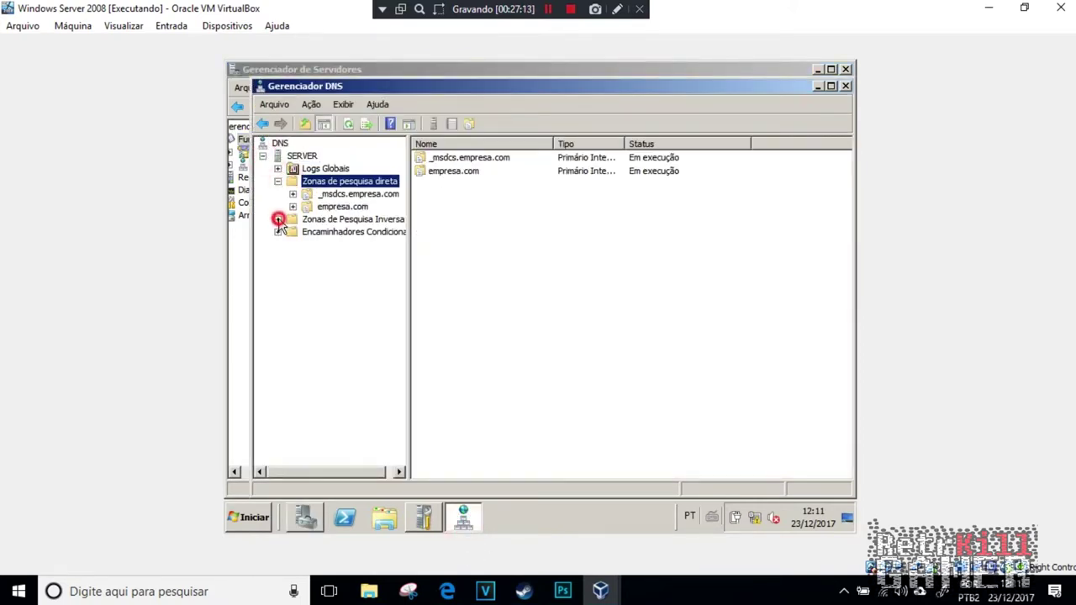
right_click(334, 223)
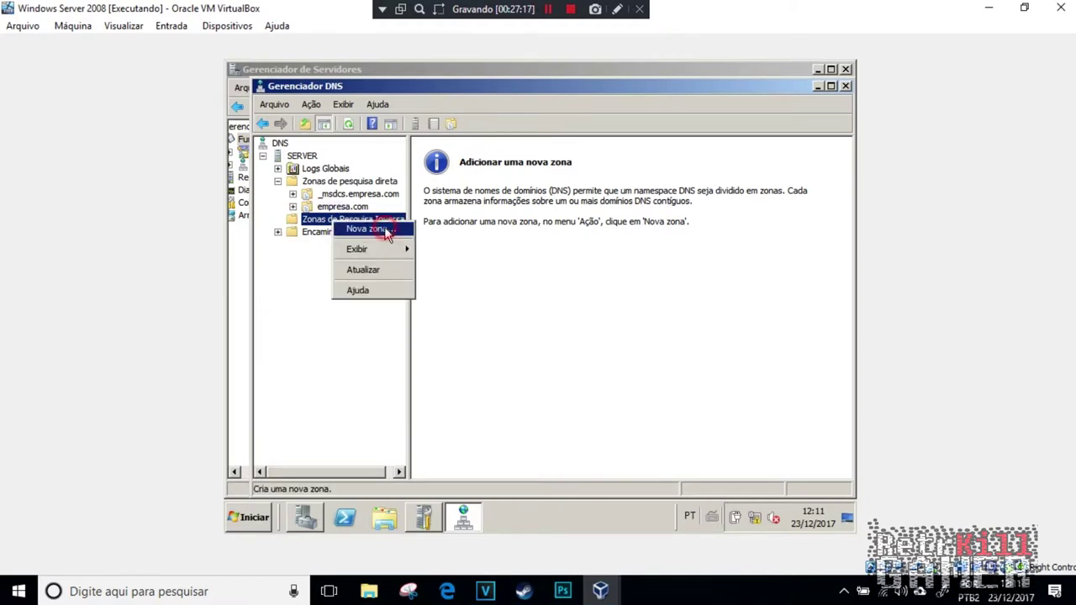
click(383, 231)
Step: Create a primary AD-integrated IPv4 reverse zone for network ID 192.168.1 with secure updates
click(562, 377)
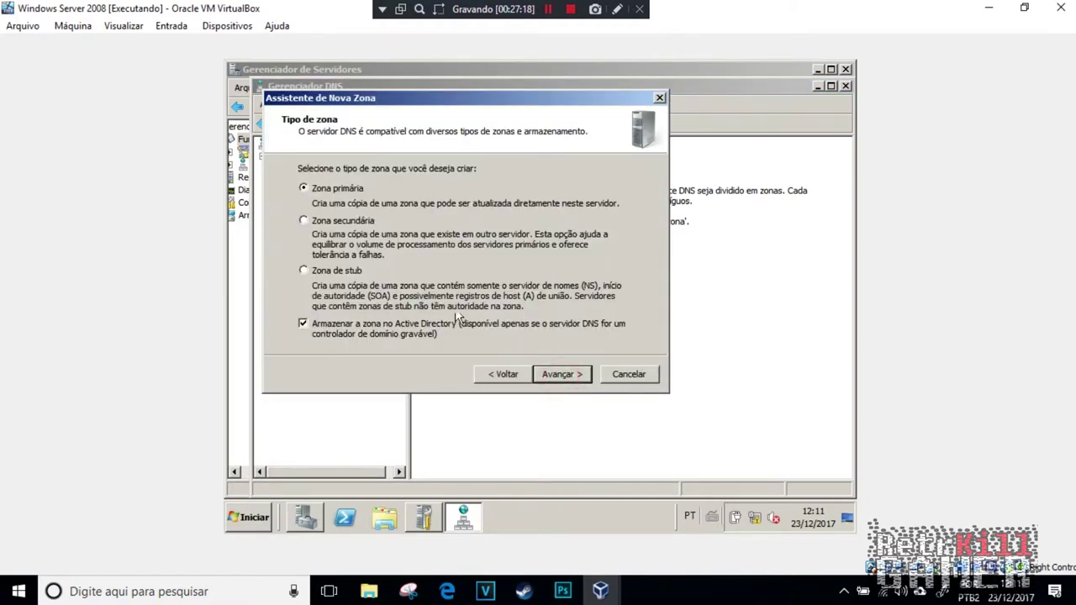
click(552, 383)
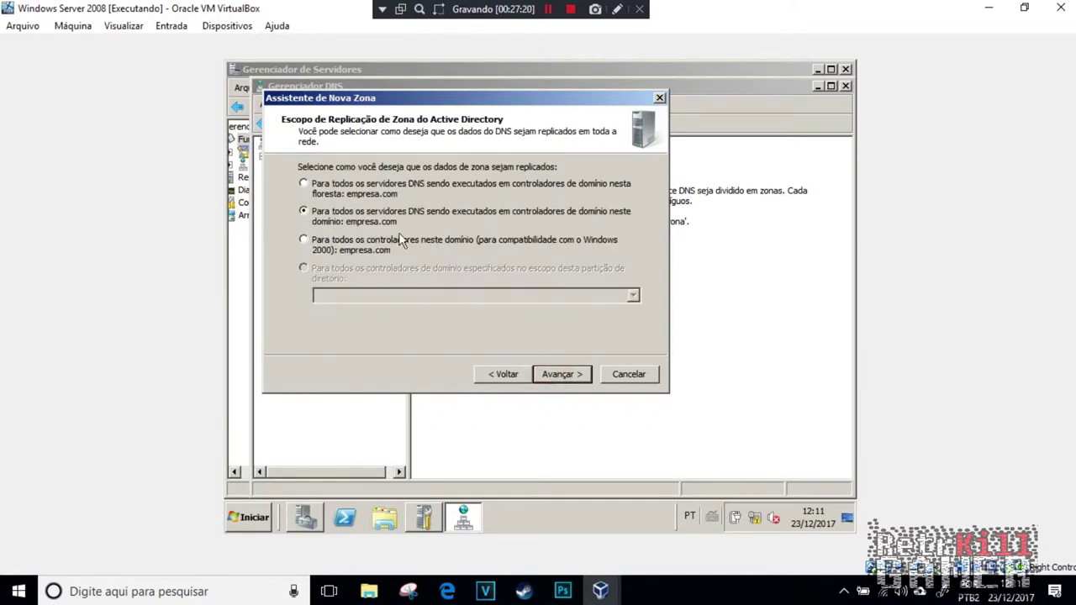
click(565, 374)
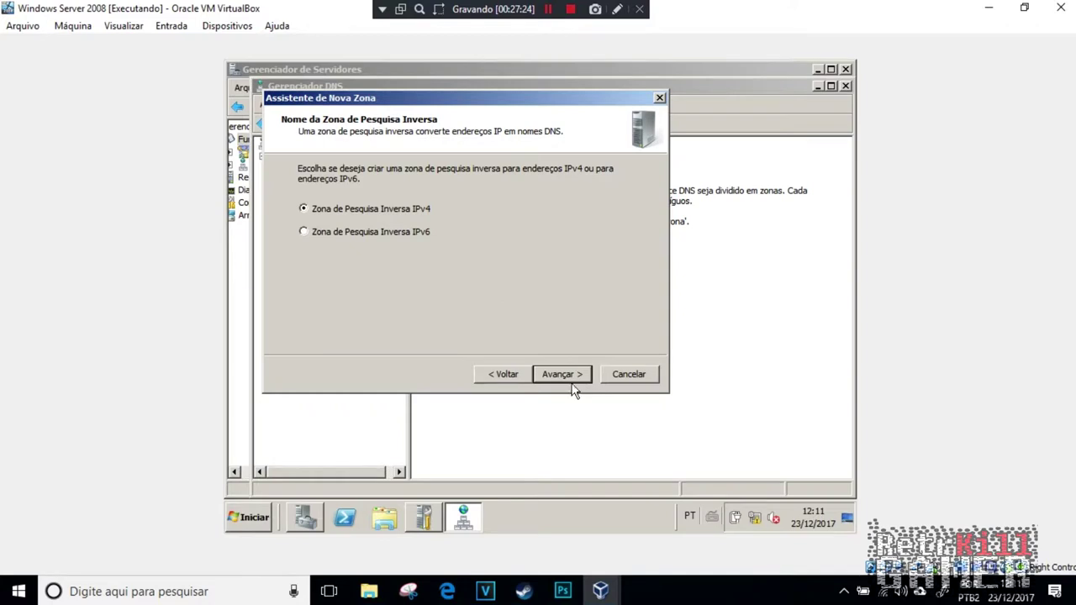
click(571, 374)
click(326, 218)
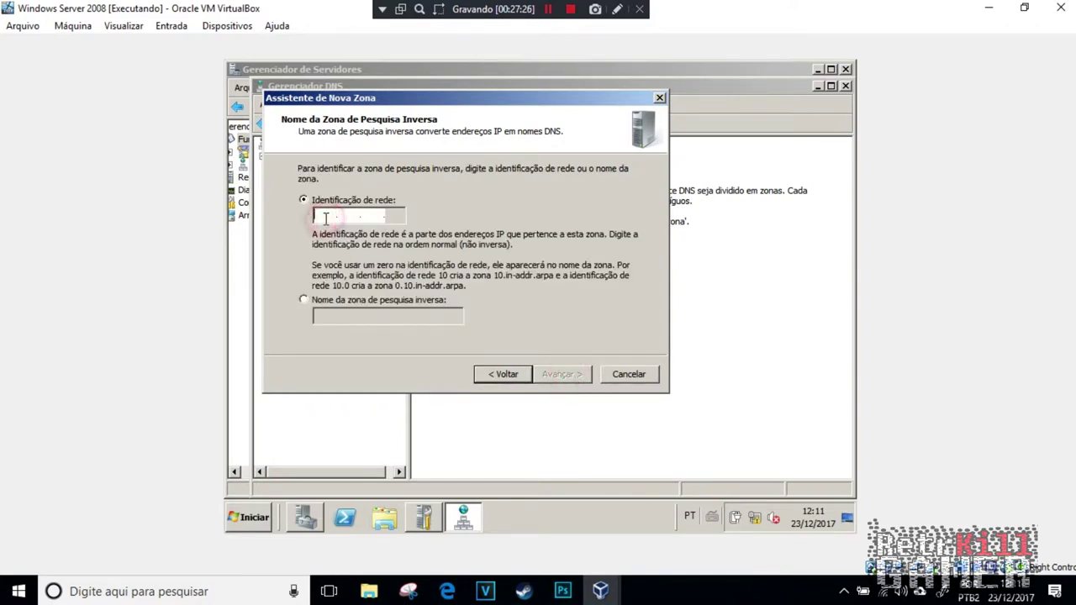
text(192 .16)
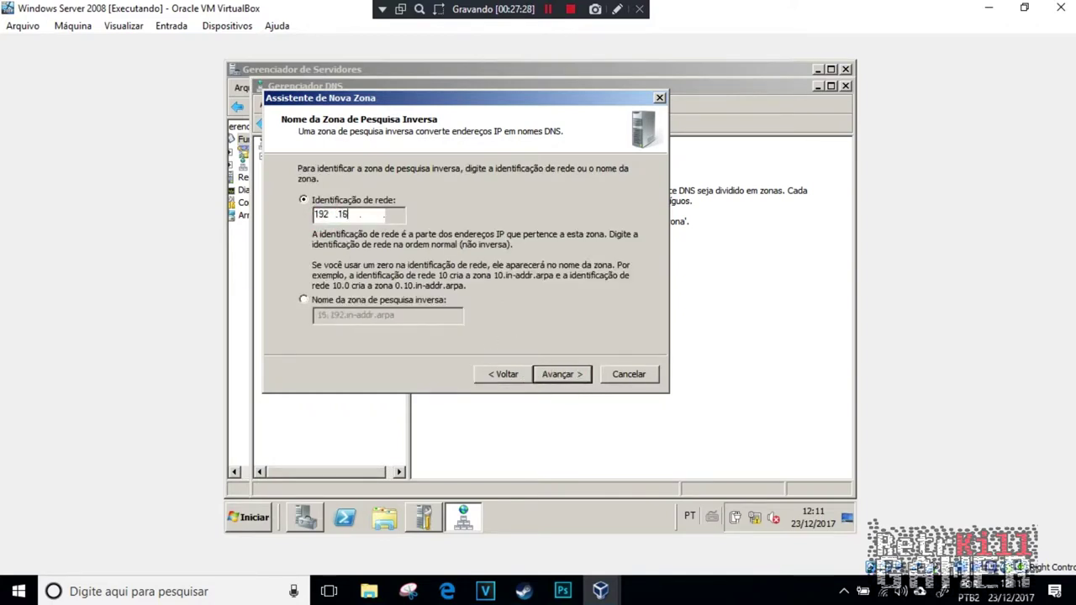
text(8 .1)
click(547, 374)
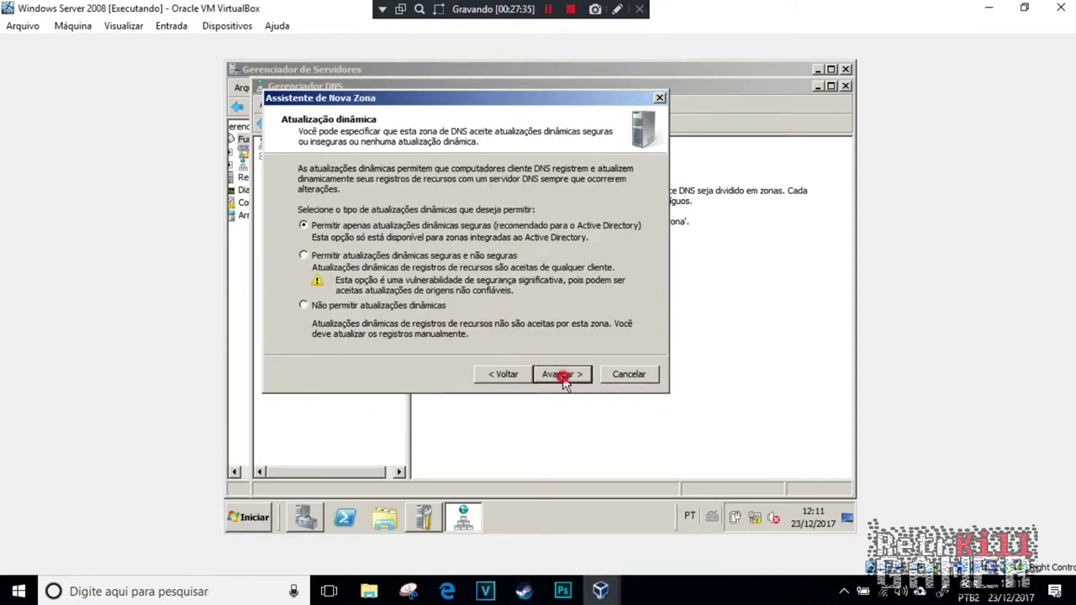
click(561, 376)
click(562, 376)
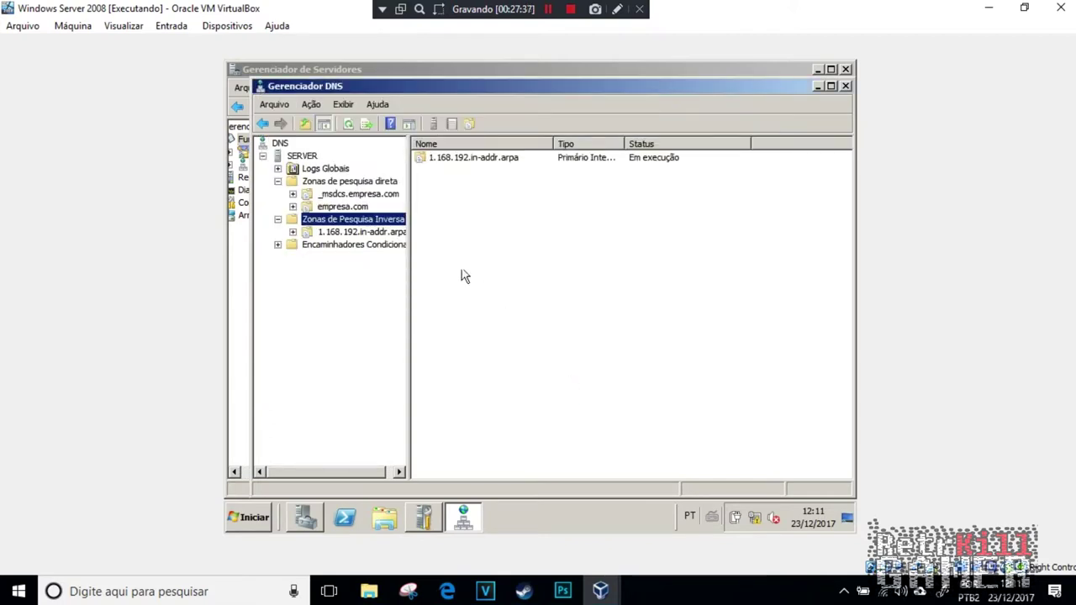
Step: Expand the empresa.com zones and select _msdcs.empresa.com
click(290, 235)
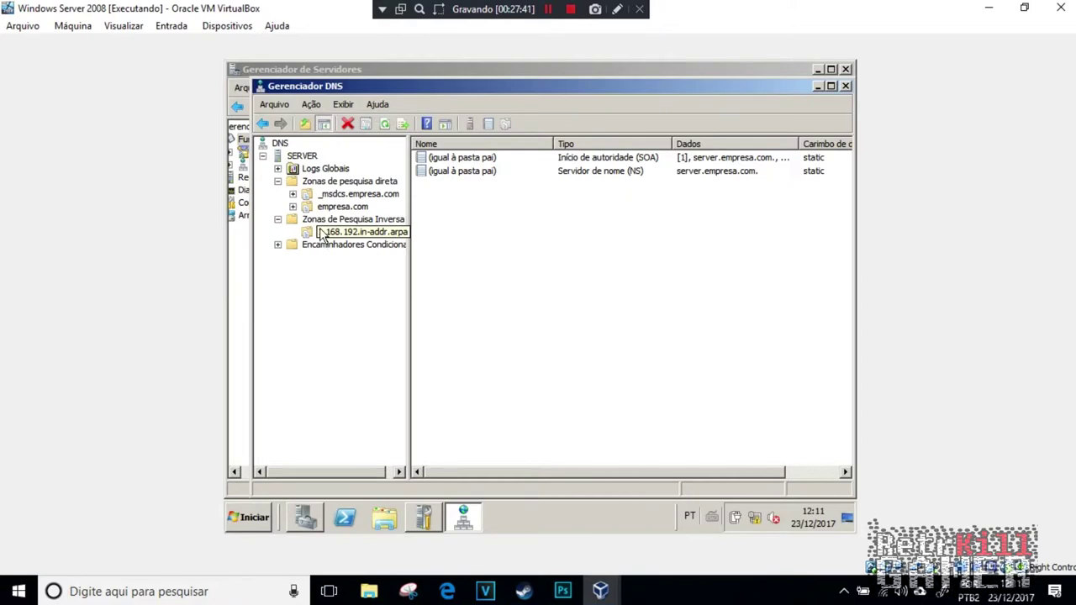
double_click(296, 206)
double_click(305, 194)
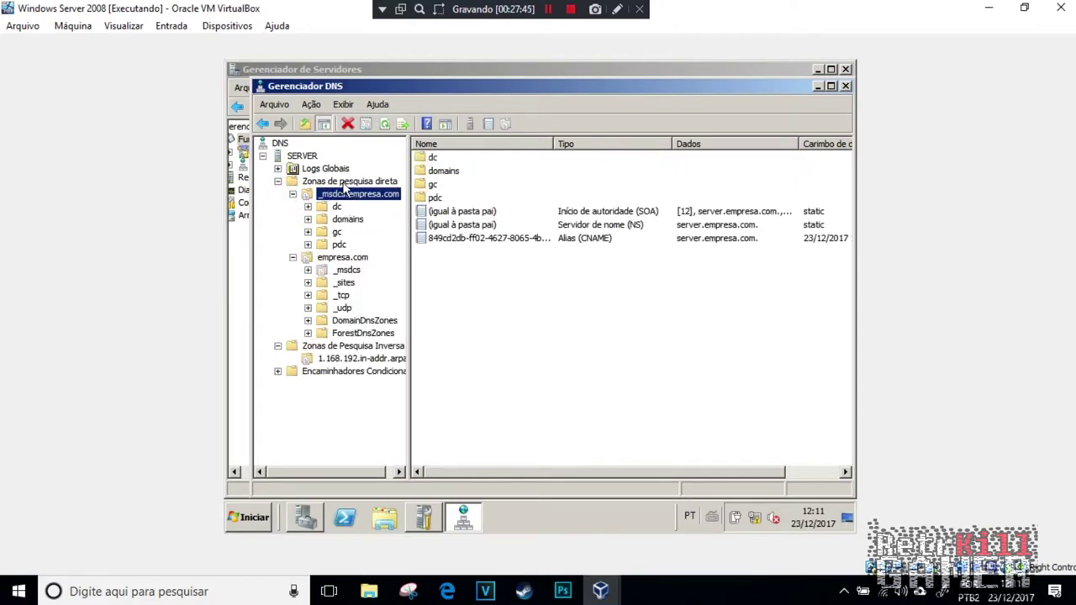
click(345, 182)
click(347, 195)
Step: Add host record 'server' at 192.168.1.1 with a matching PTR record
right_click(528, 281)
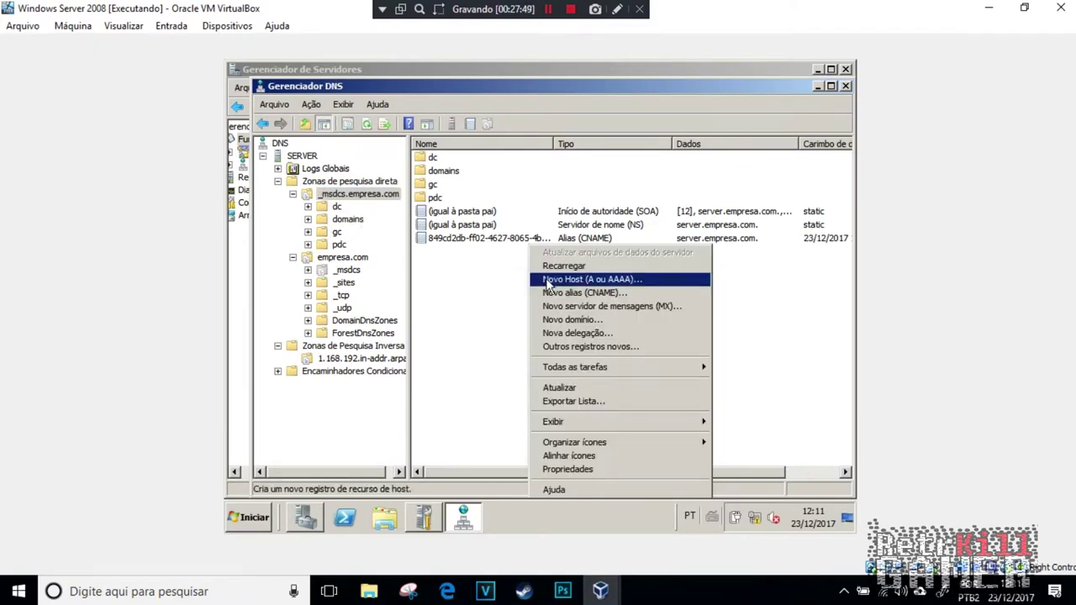
click(592, 281)
text(server)
click(502, 276)
text(192)
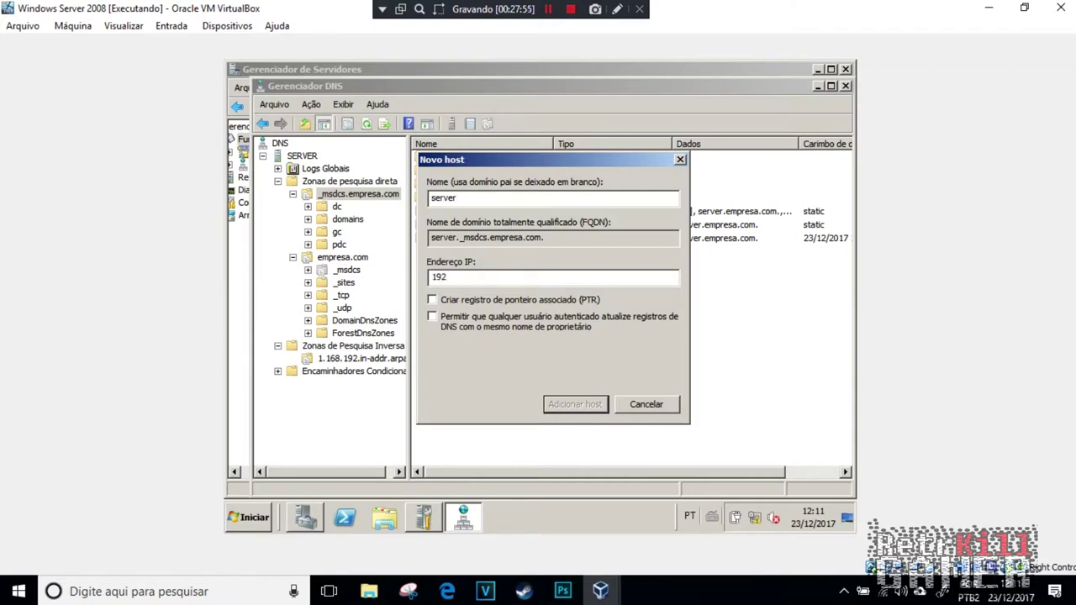
text(.168.1.1)
click(432, 300)
click(573, 404)
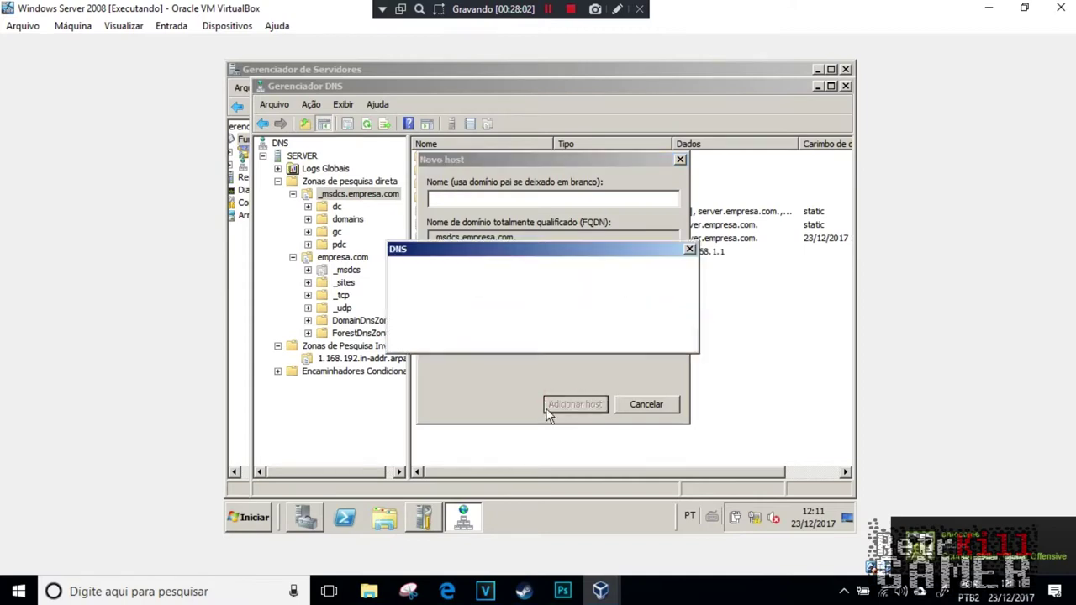
click(660, 338)
click(646, 405)
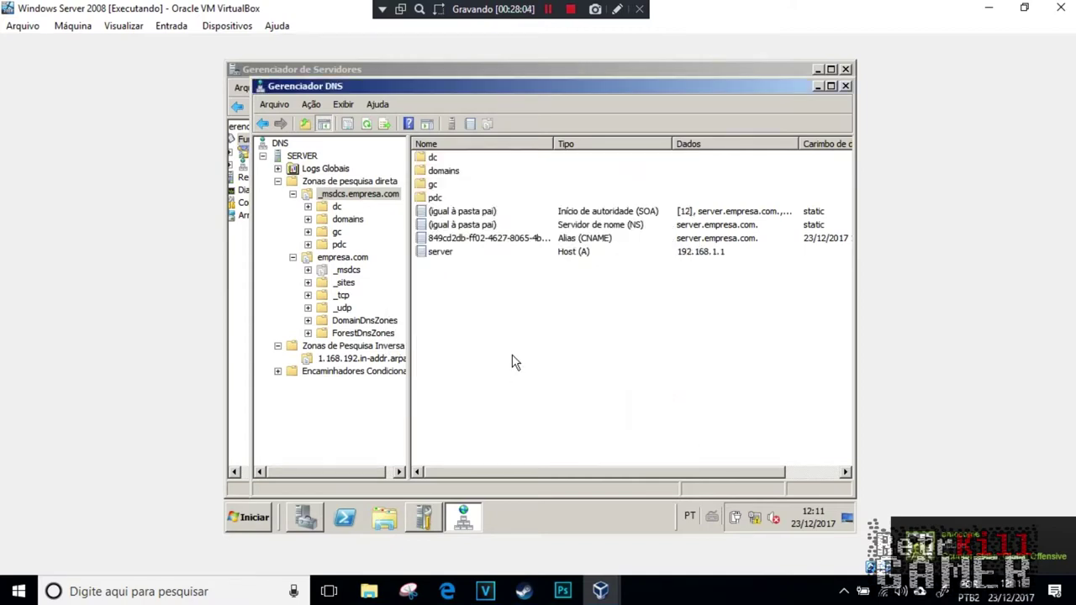
Step: Begin a new alias record named 'server' in empresa.com, then cancel it
click(345, 259)
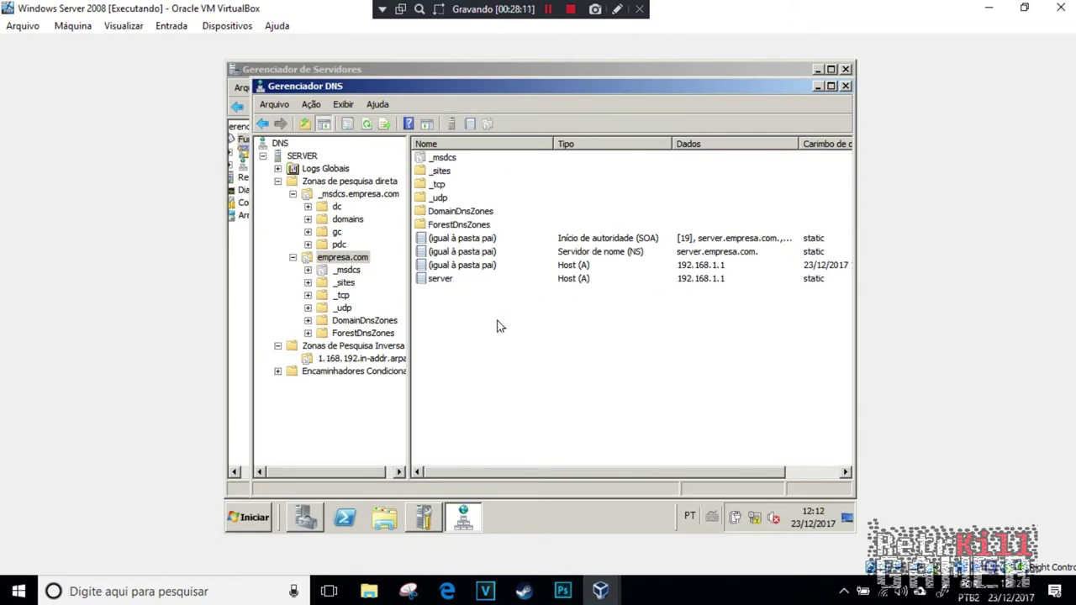
right_click(350, 262)
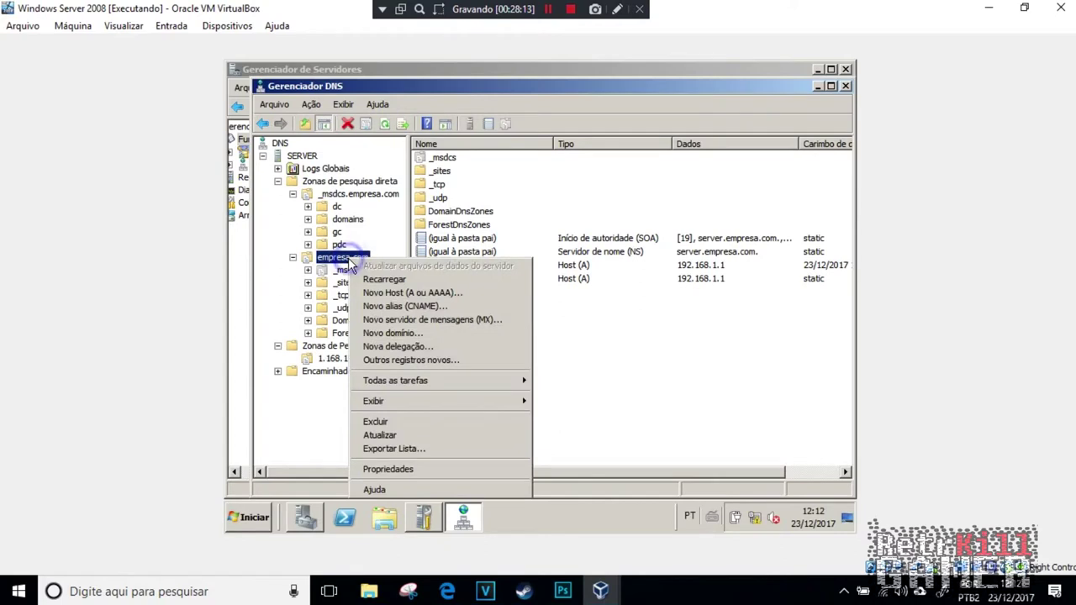
click(472, 305)
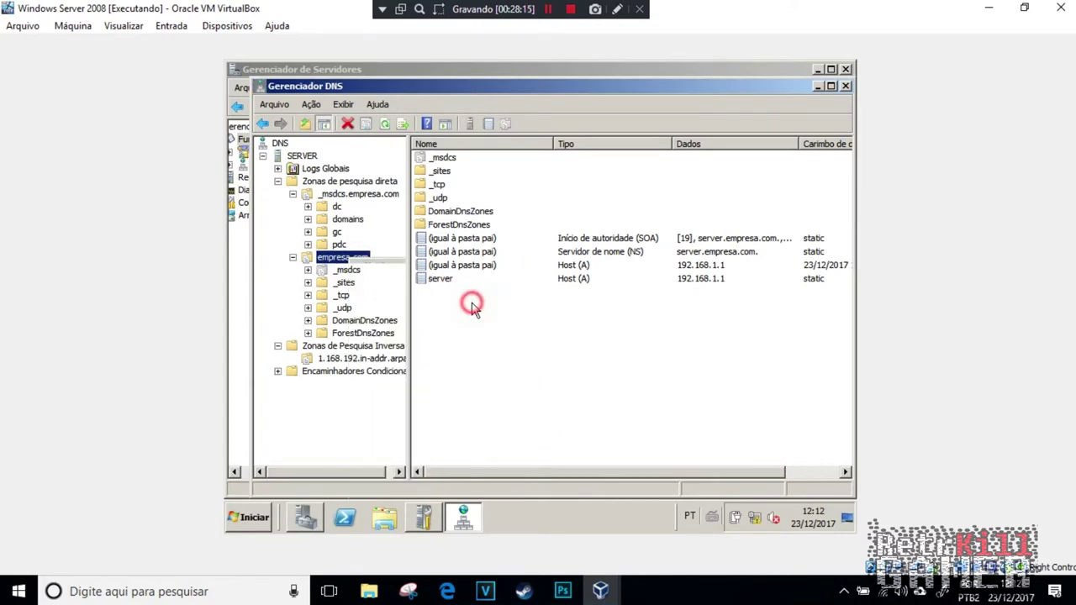
text(server)
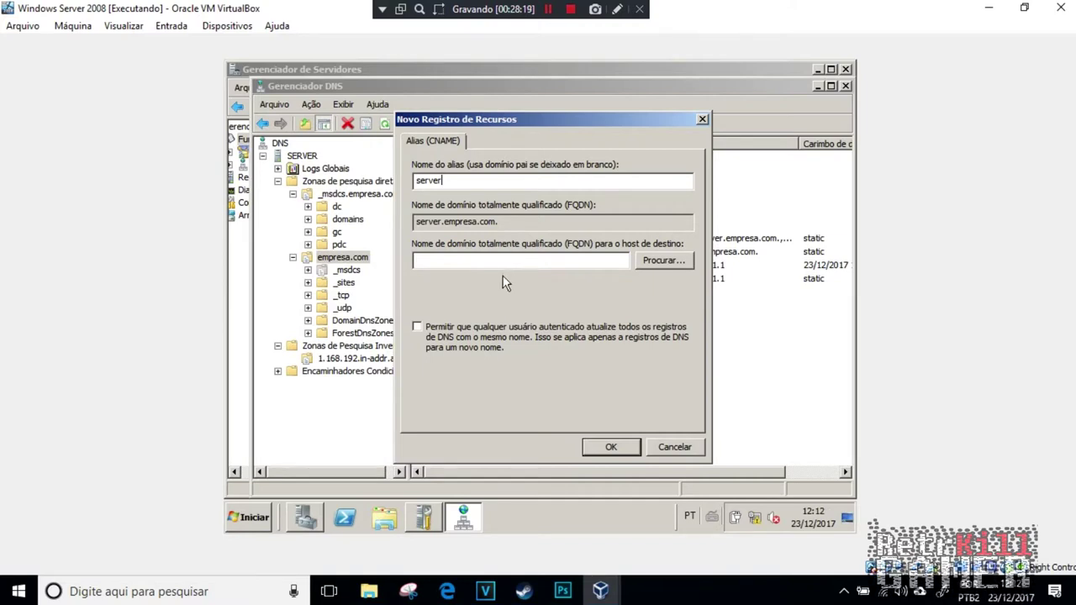
click(674, 447)
Step: Inspect the 1.168.192.in-addr.arpa zone's record options without adding any, then minimize DNS Manager
click(336, 358)
right_click(336, 358)
click(588, 318)
right_click(589, 319)
click(524, 311)
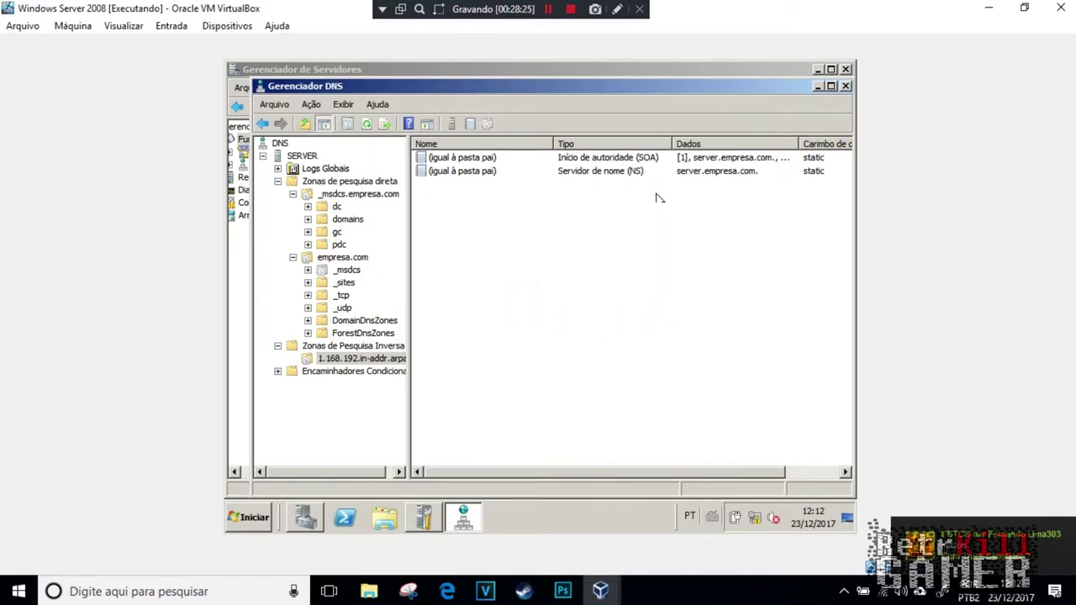
right_click(550, 272)
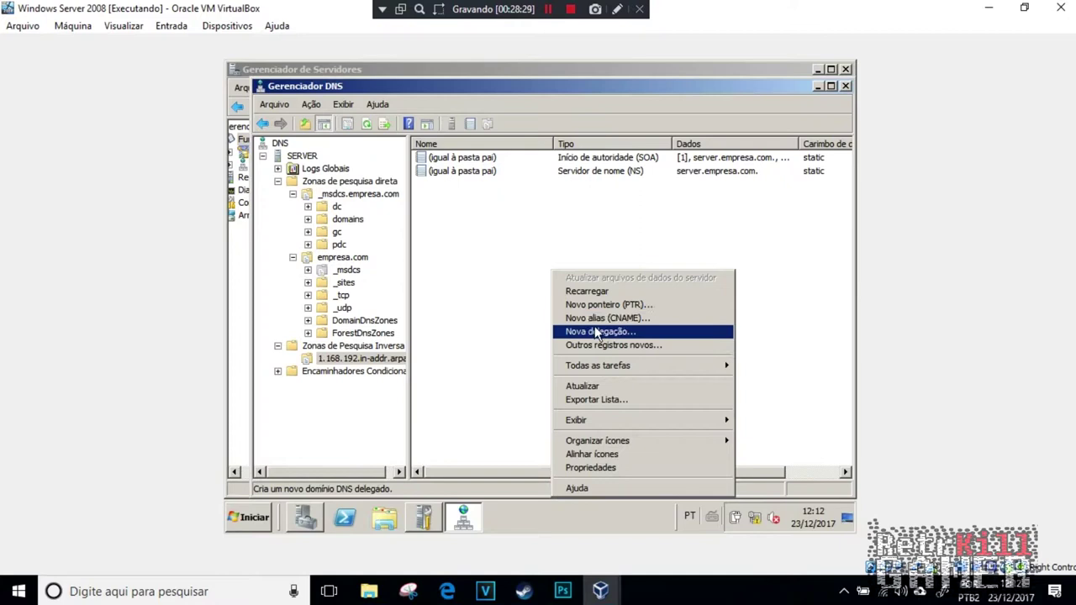
click(471, 351)
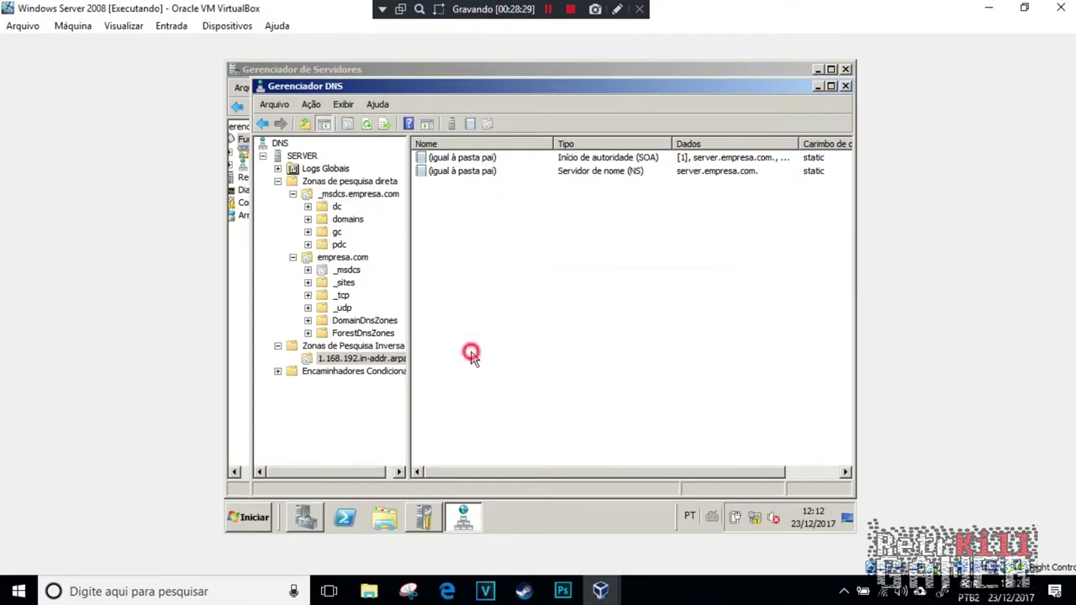
click(258, 110)
click(817, 86)
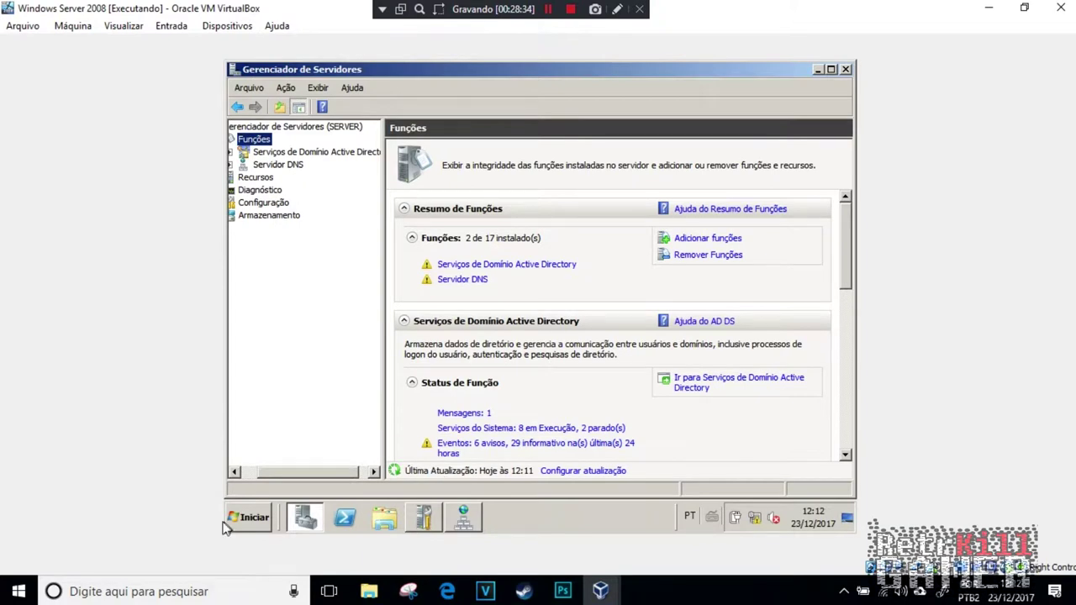
Step: Launch Active Directory Domains and Trusts from Administrative Tools
click(248, 517)
click(260, 456)
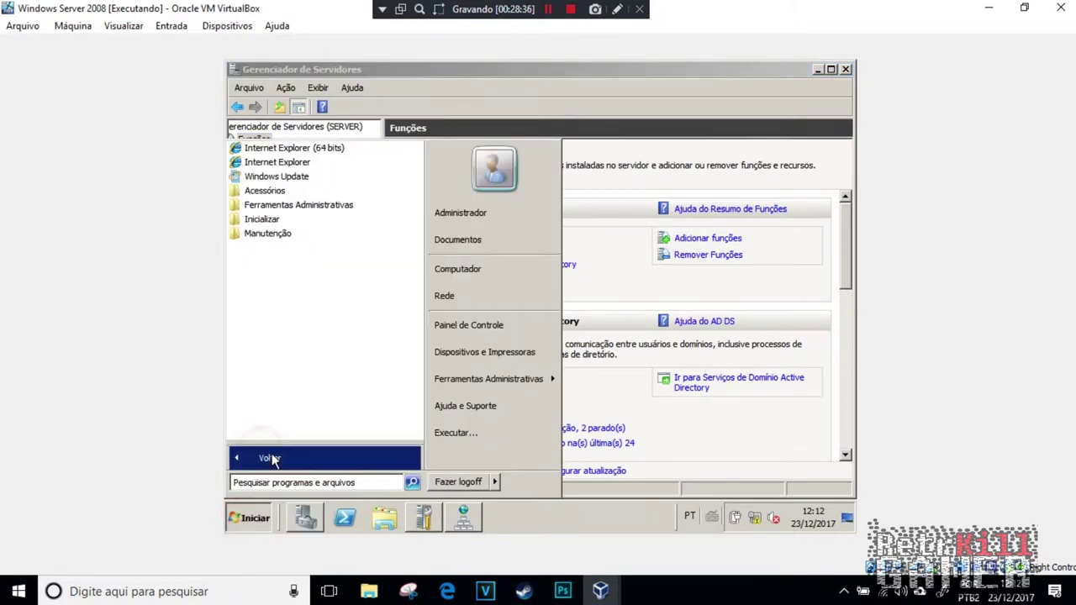
click(277, 205)
scroll(321, 300, down, 1)
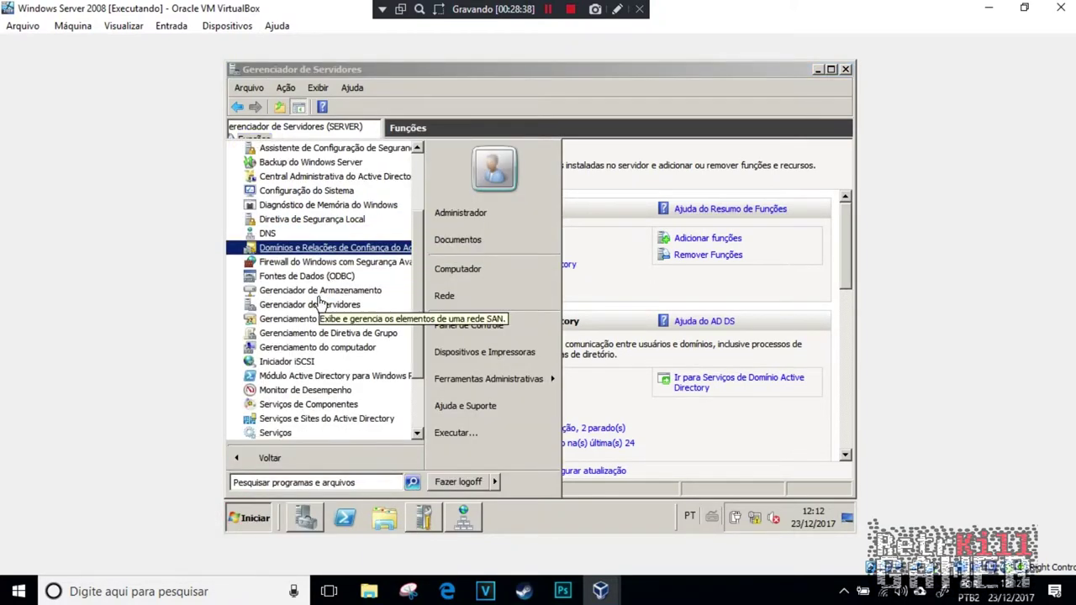
click(329, 247)
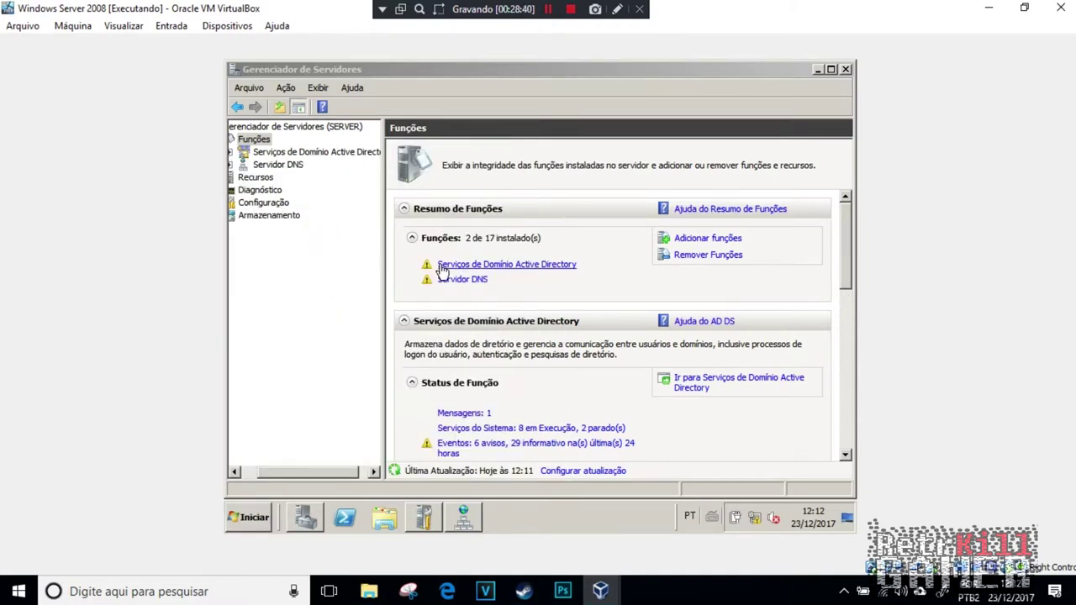
click(249, 517)
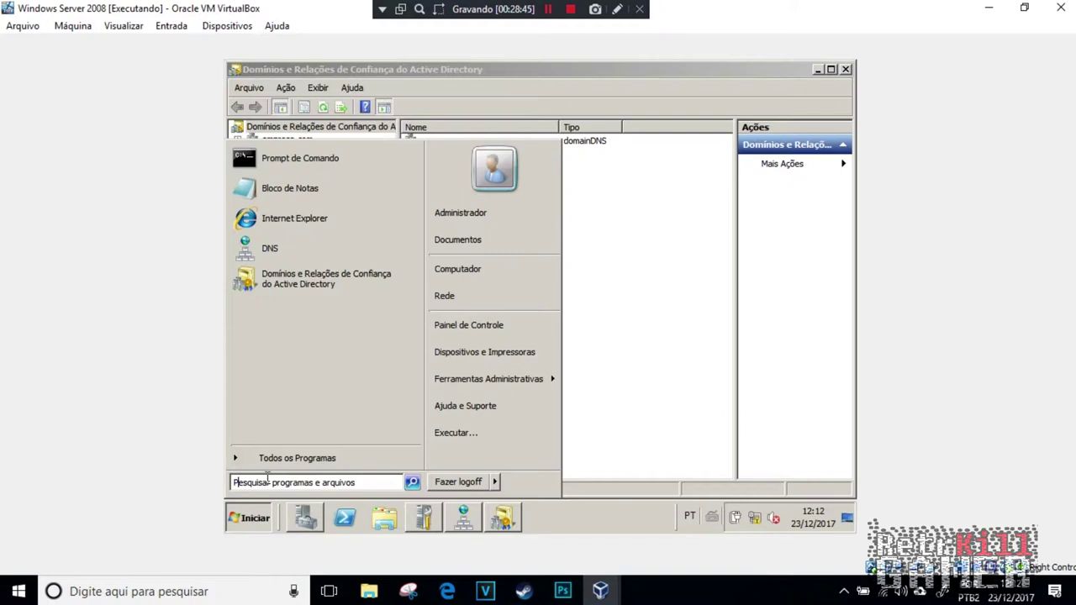
Step: Open the Serviços console and locate the Servidor DNS service
text(servi)
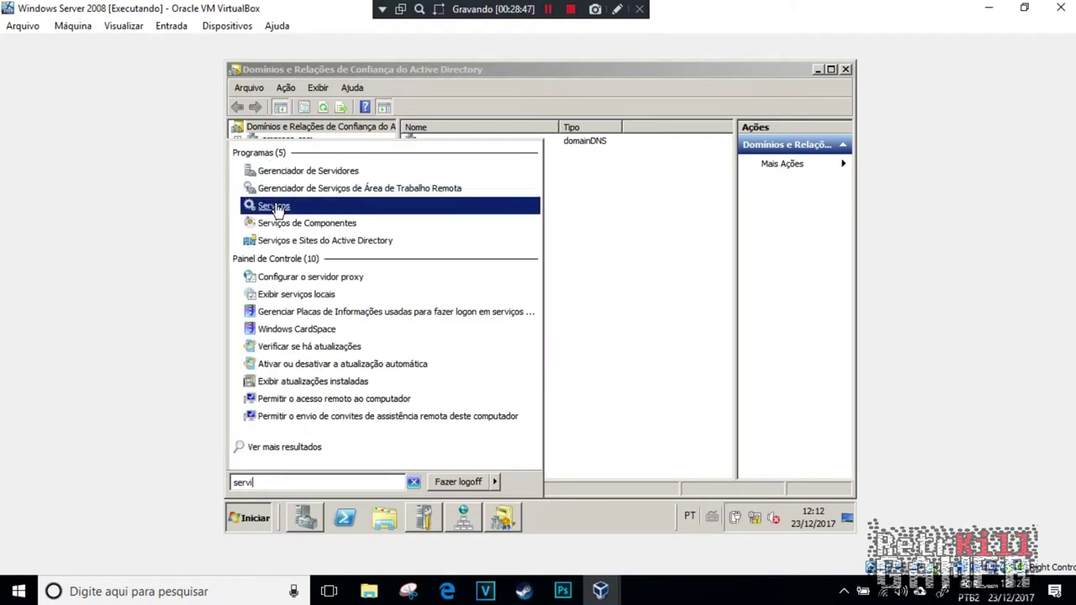
click(277, 206)
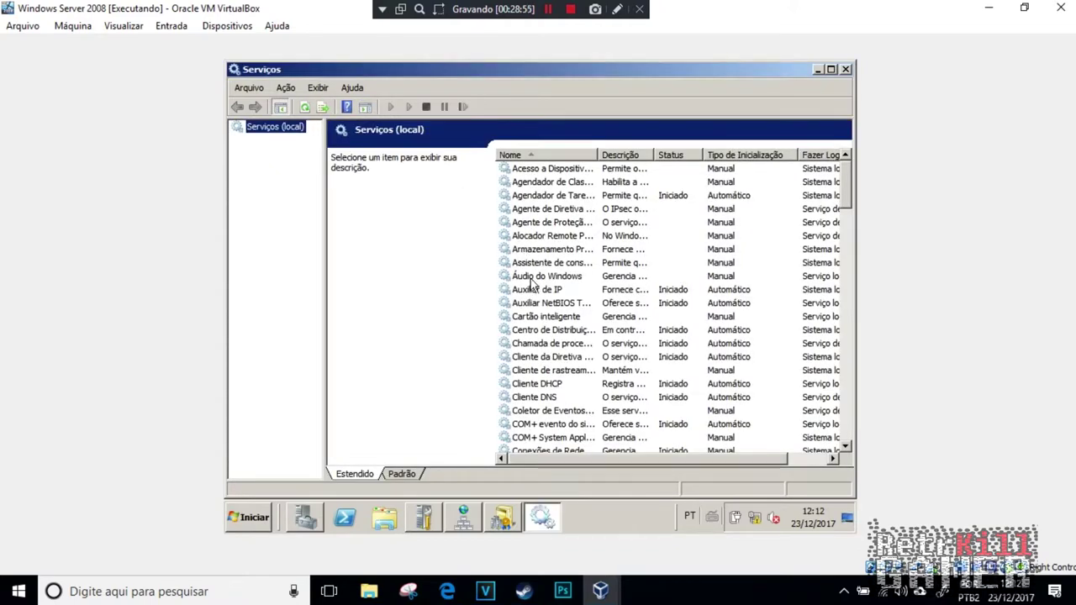
click(531, 277)
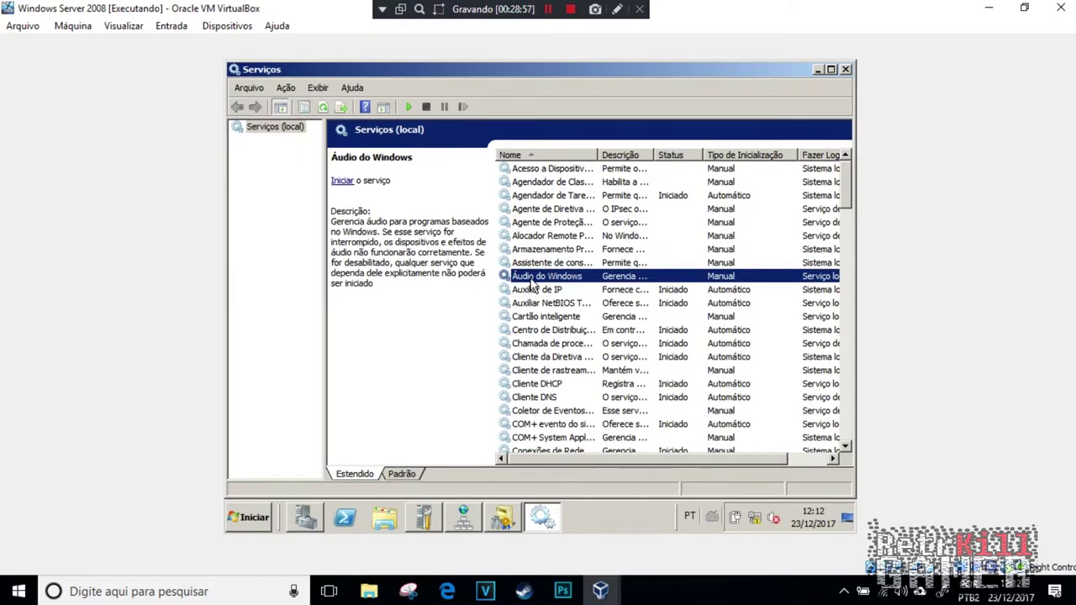
key(d)
scroll(548, 274, down, 3)
key(s)
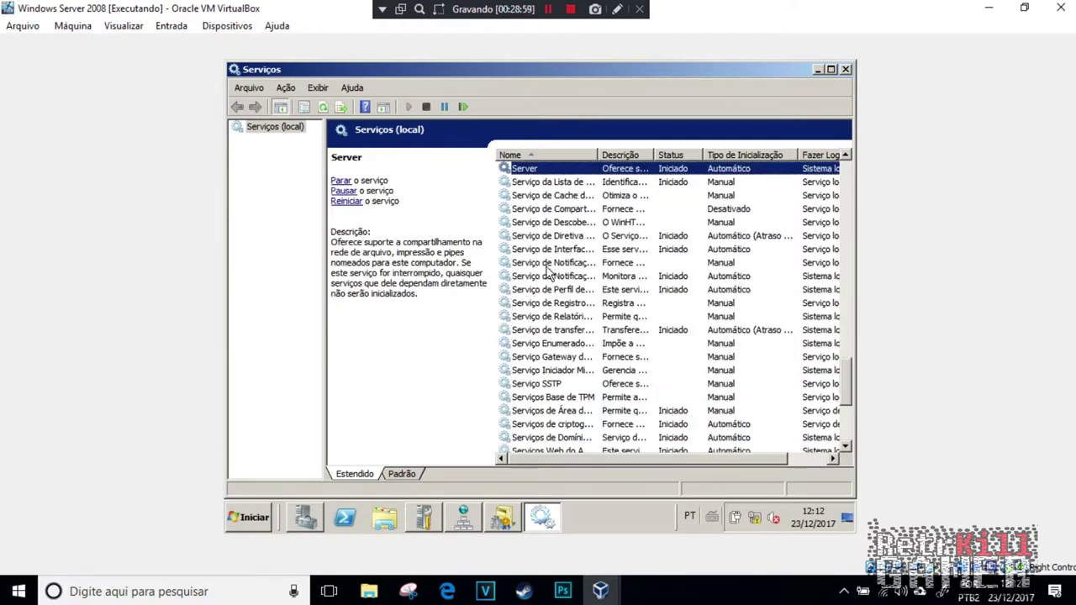
key(s)
scroll(549, 276, down, 3)
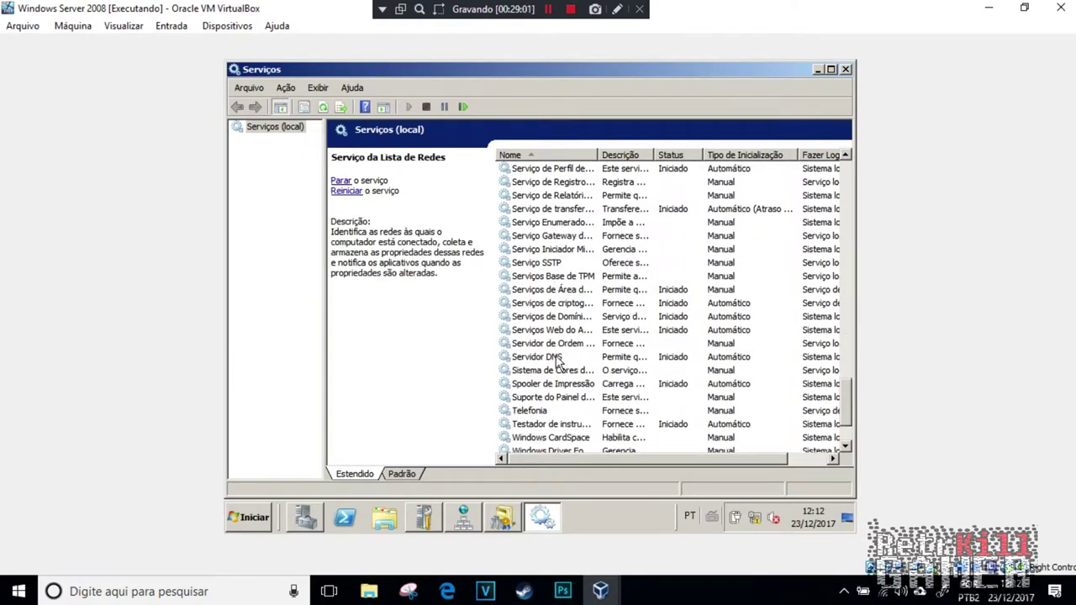
Step: Restart Servidor DNS and return to Domains and Trusts with empresa.com selected
right_click(555, 360)
click(588, 267)
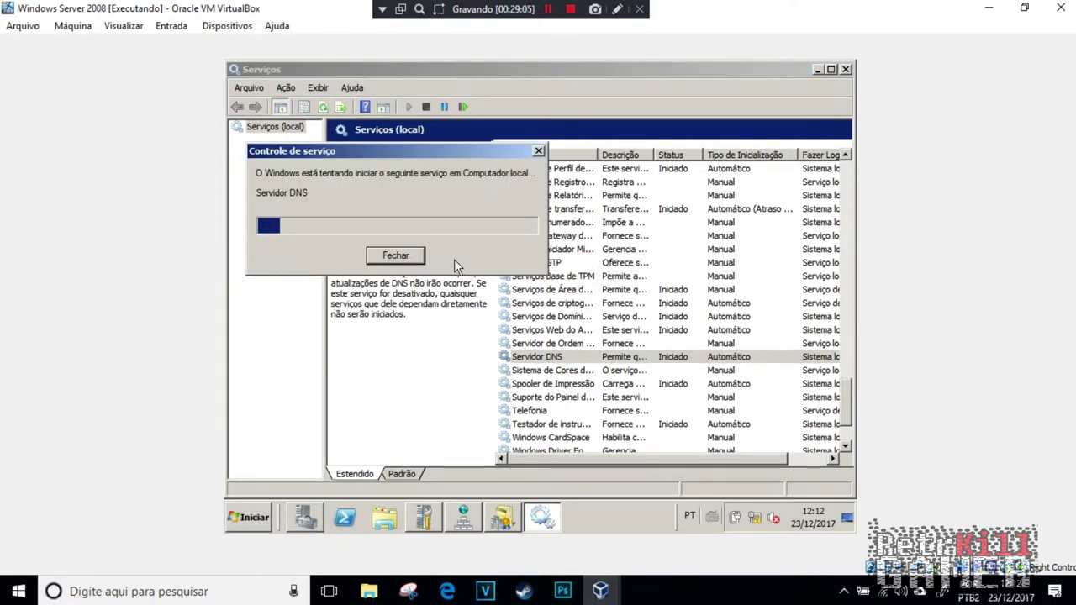
key(alt+Tab)
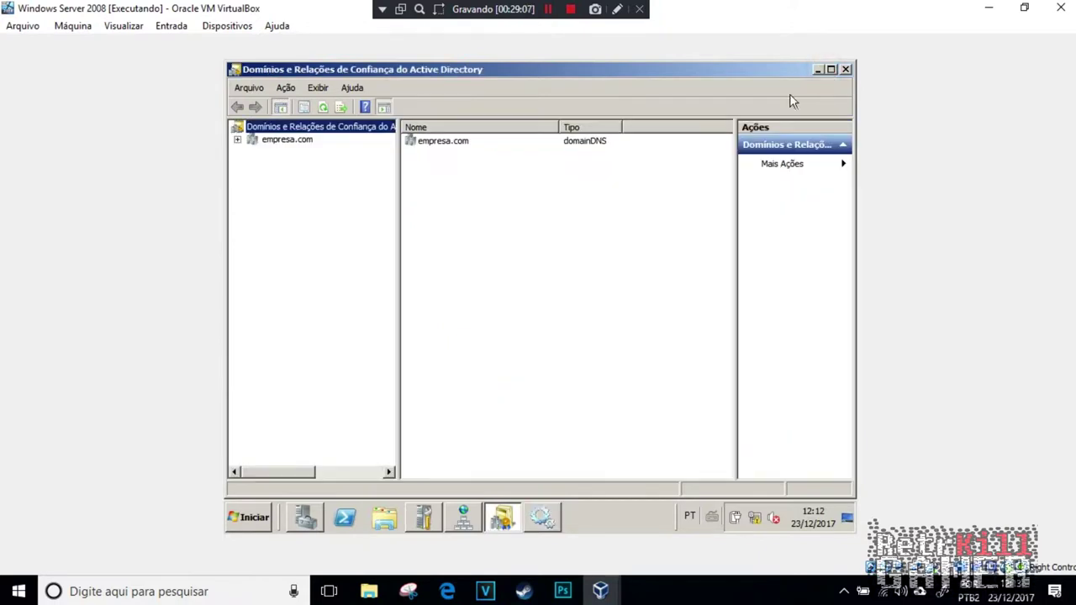
click(238, 140)
click(261, 141)
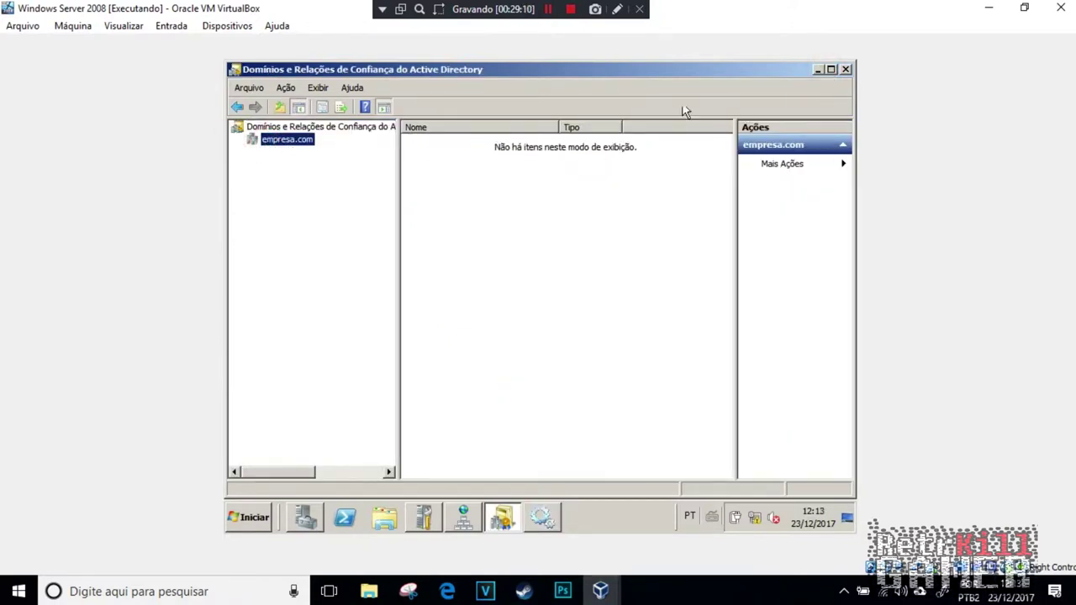
Step: Close Domains and Trusts and open Active Directory Users and Computers with empresa.com expanded
click(846, 69)
click(253, 514)
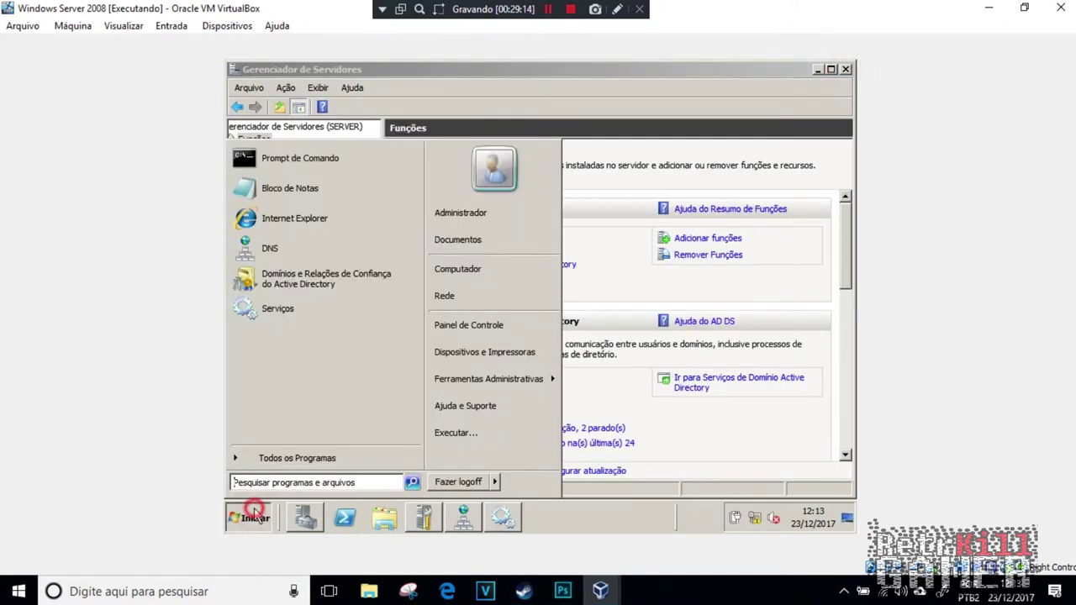
click(276, 458)
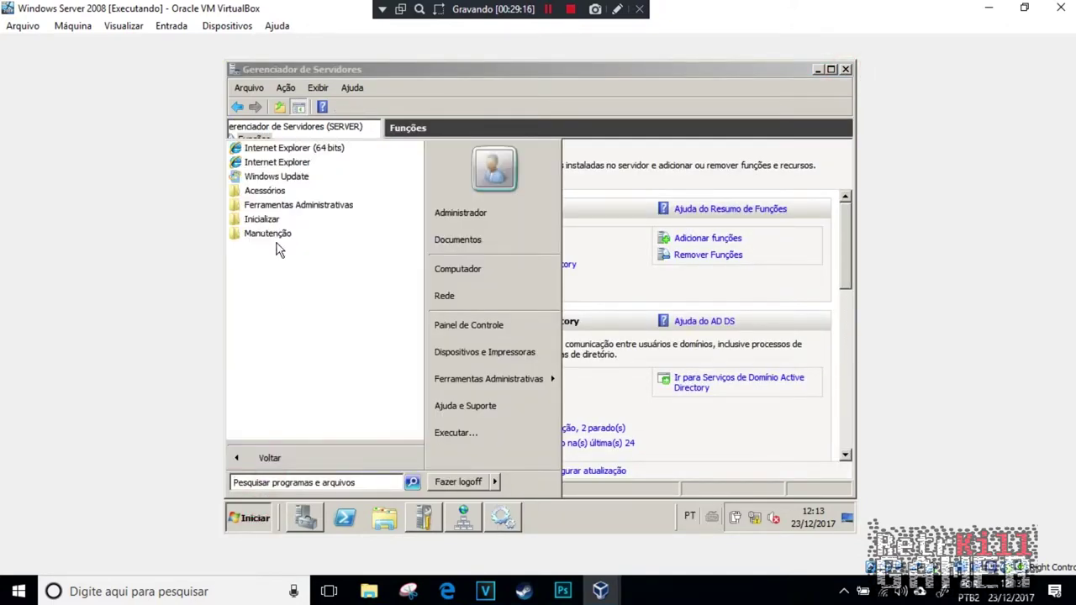
click(298, 204)
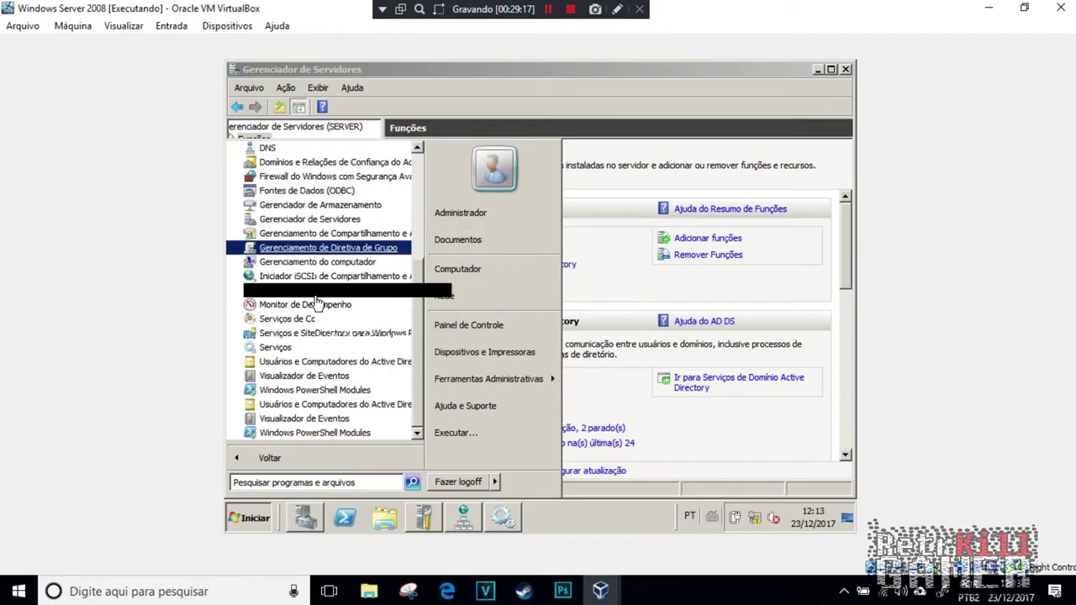
click(336, 362)
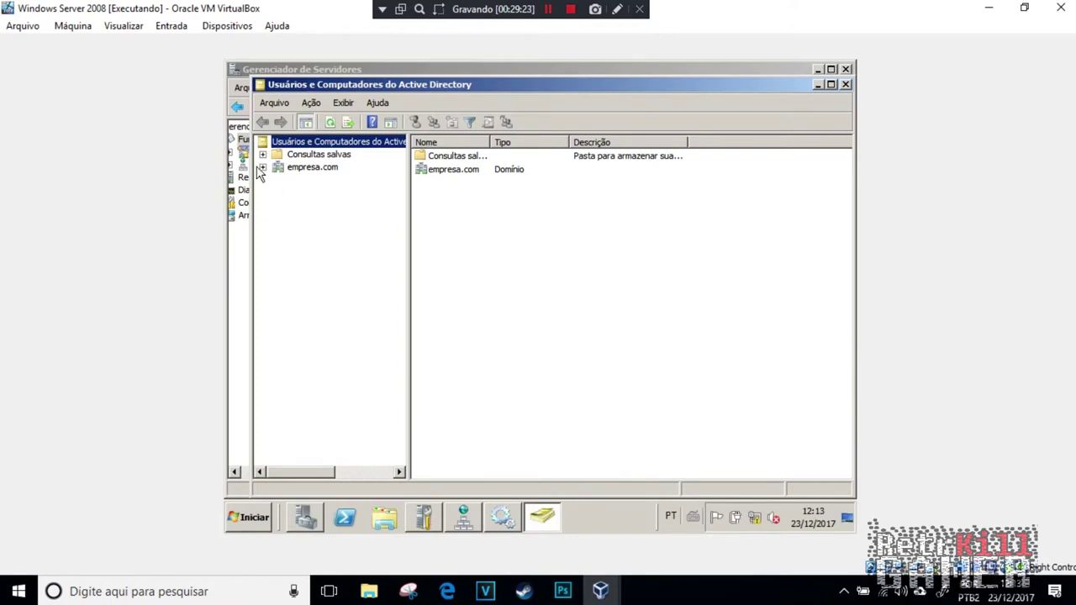
click(262, 168)
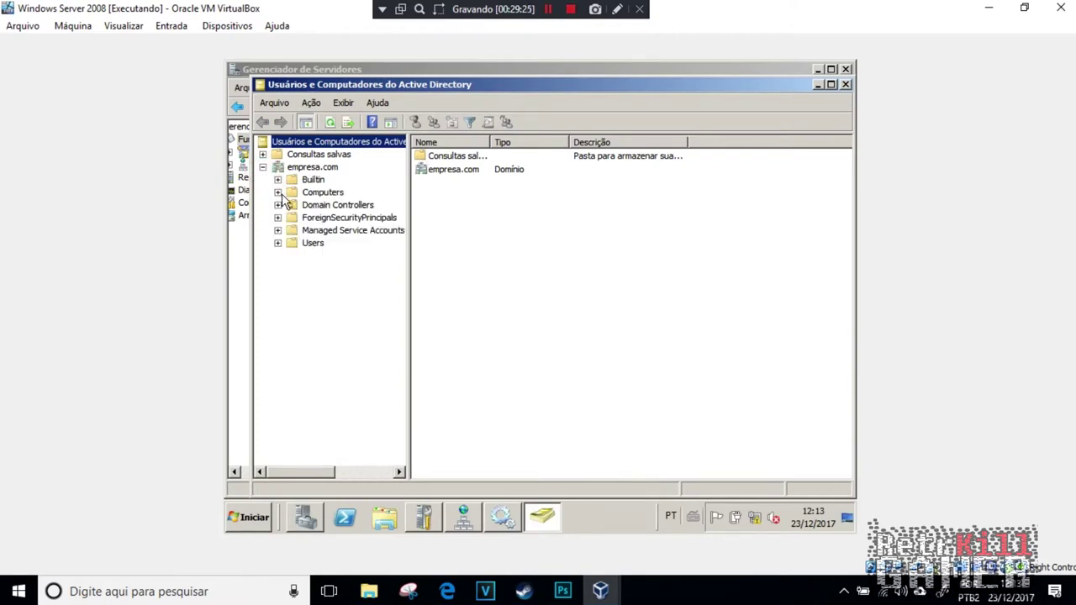
click(311, 247)
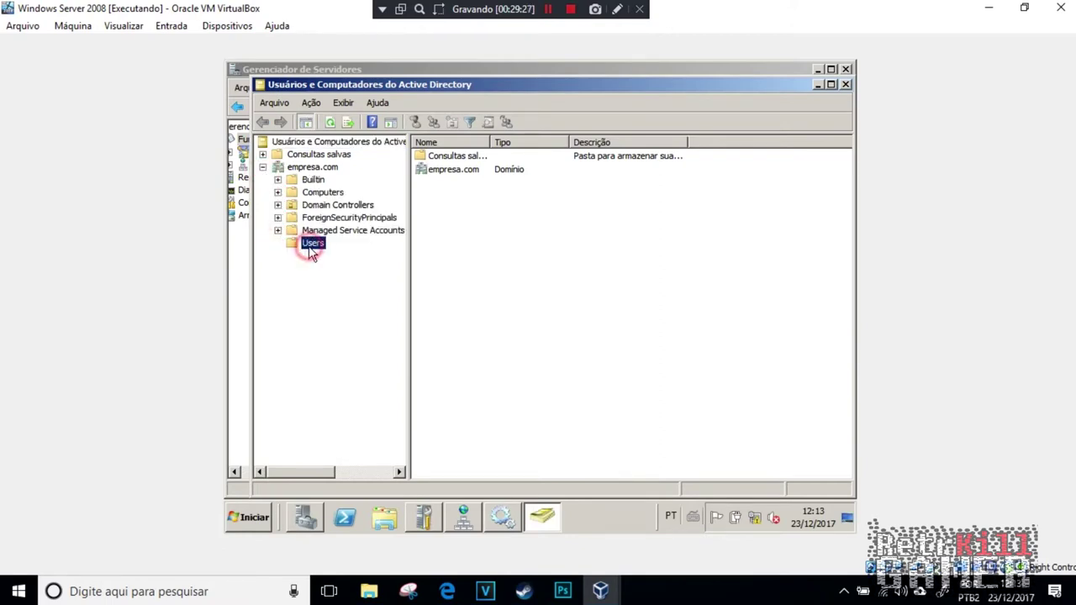
Step: Create an organizational unit named Principal under empresa.com
click(307, 167)
right_click(307, 168)
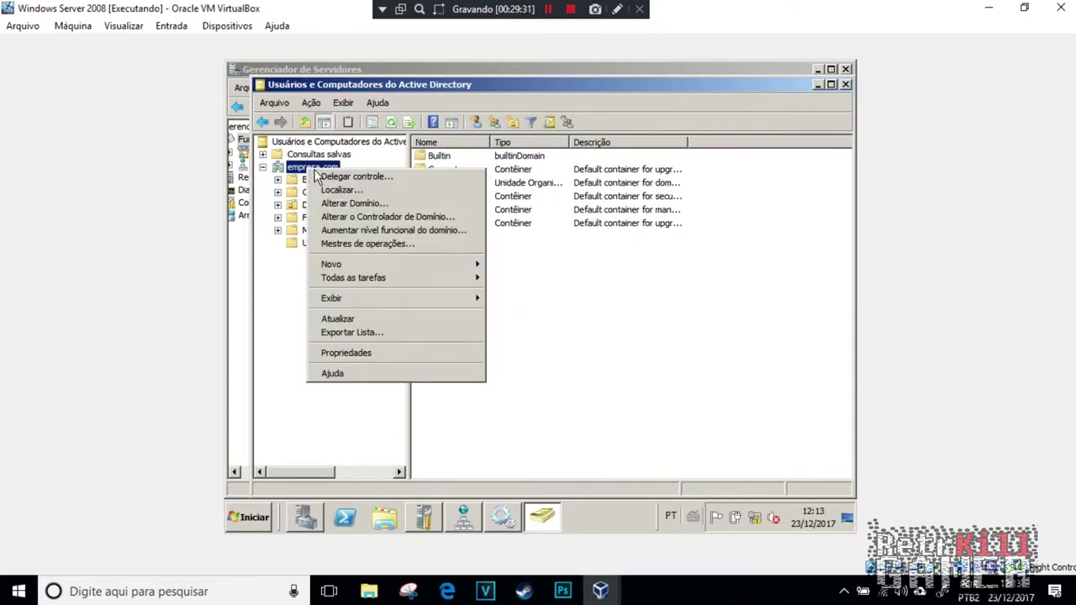
mouse_move(380, 267)
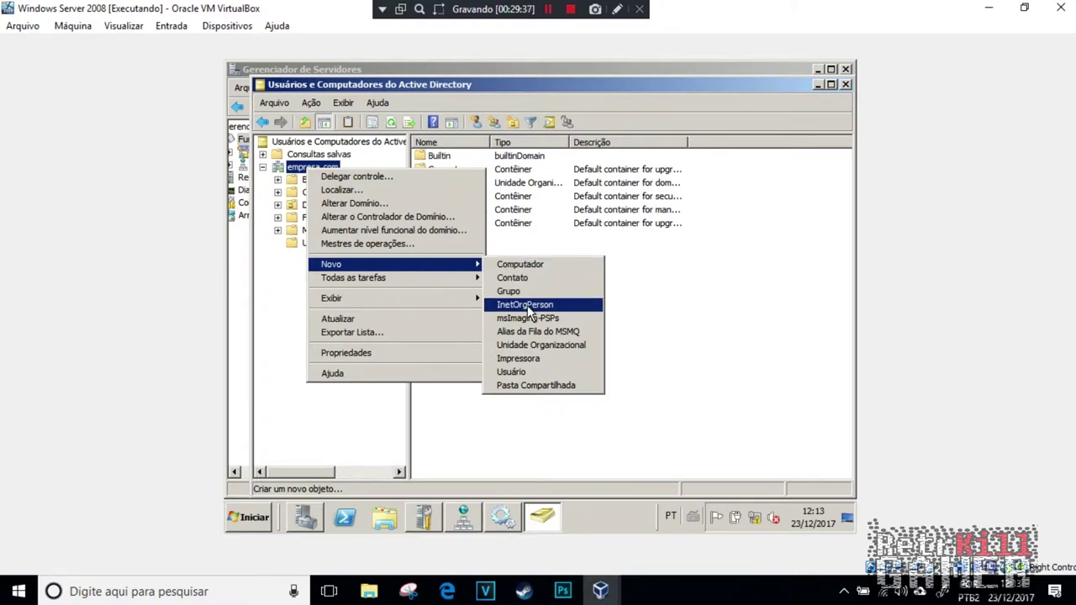
click(548, 345)
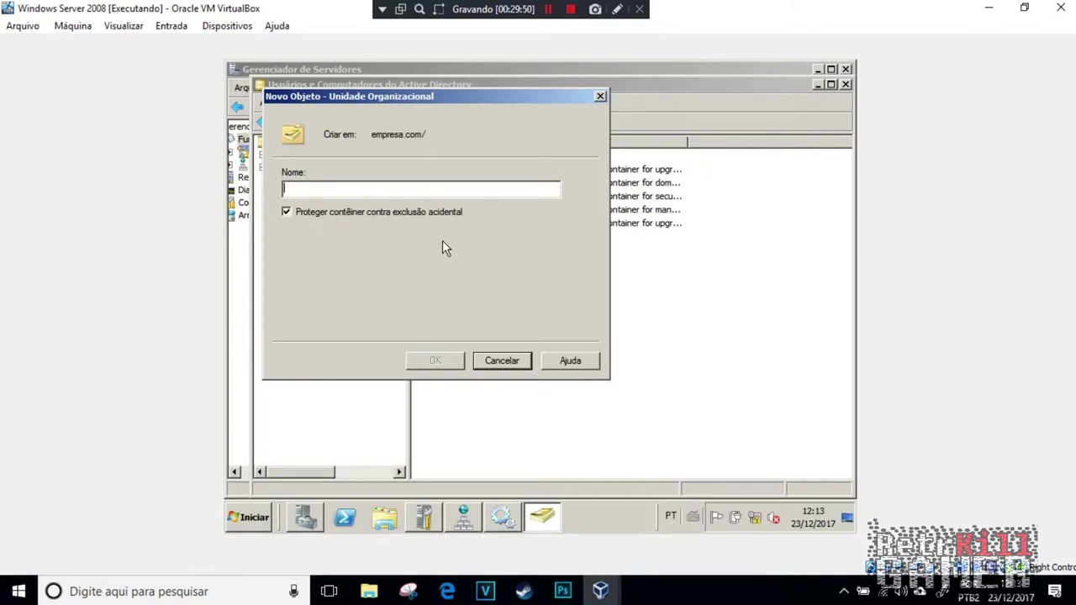
text(o)
key(BackSpace)
text(Principal)
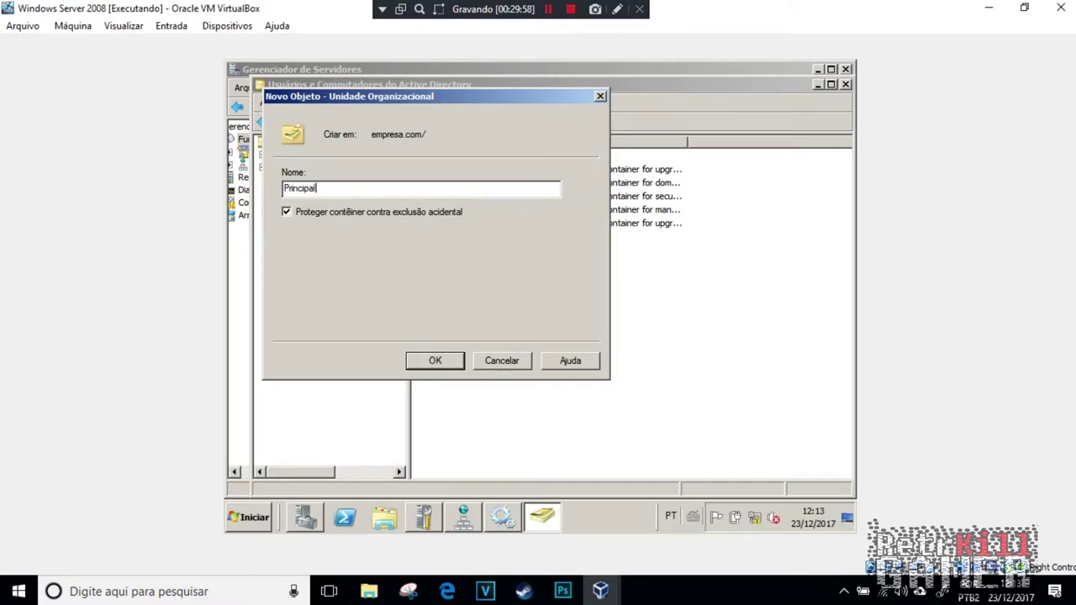
click(432, 361)
Step: Create the global security group Escravos inside the Principal unit
click(324, 263)
right_click(324, 263)
mouse_move(372, 316)
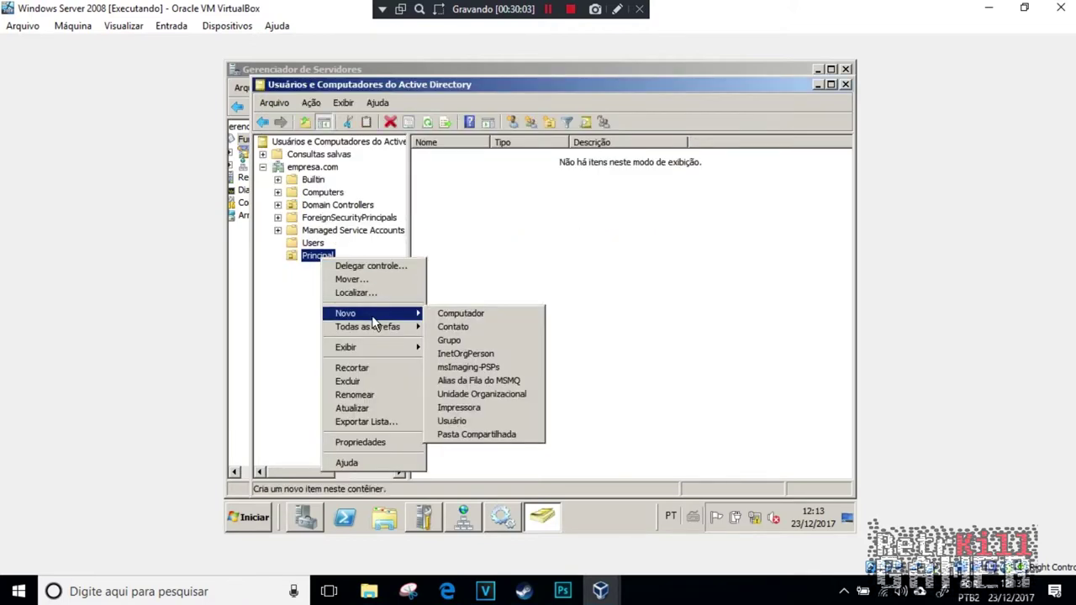
click(473, 339)
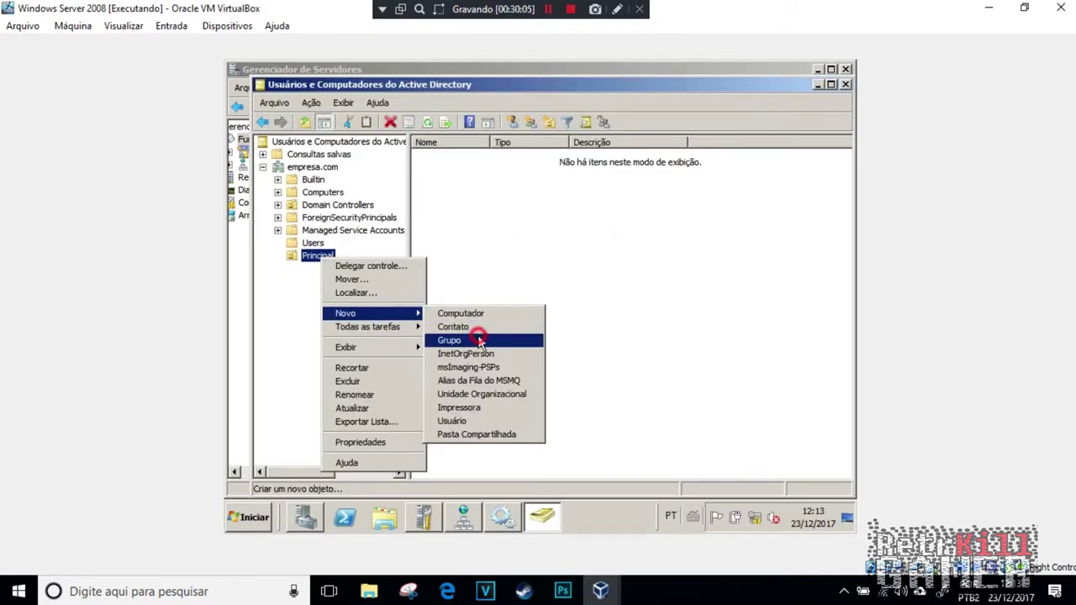
text(Escravos)
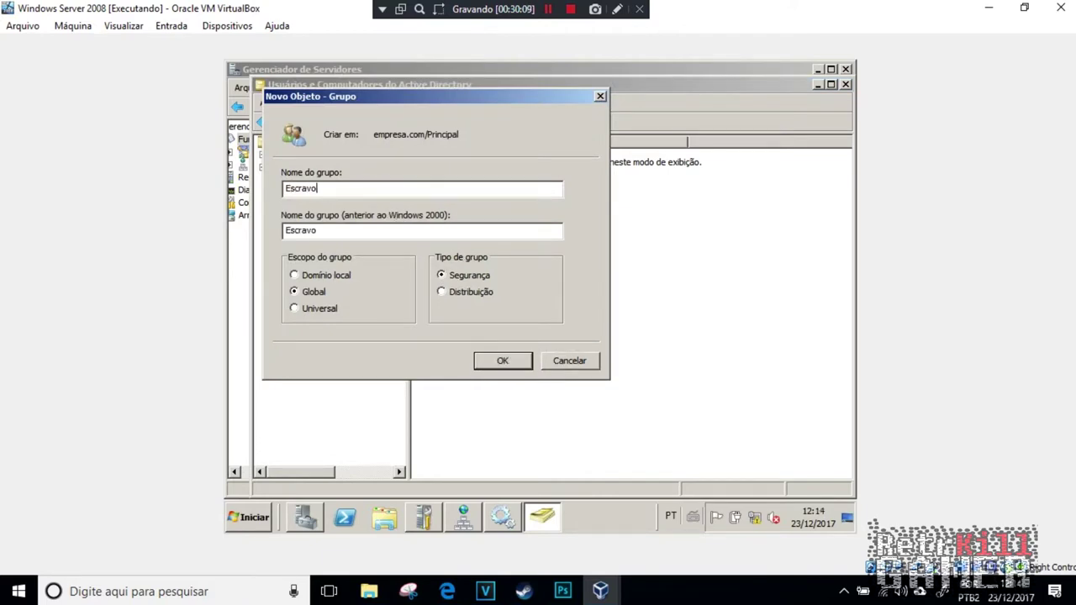
click(502, 362)
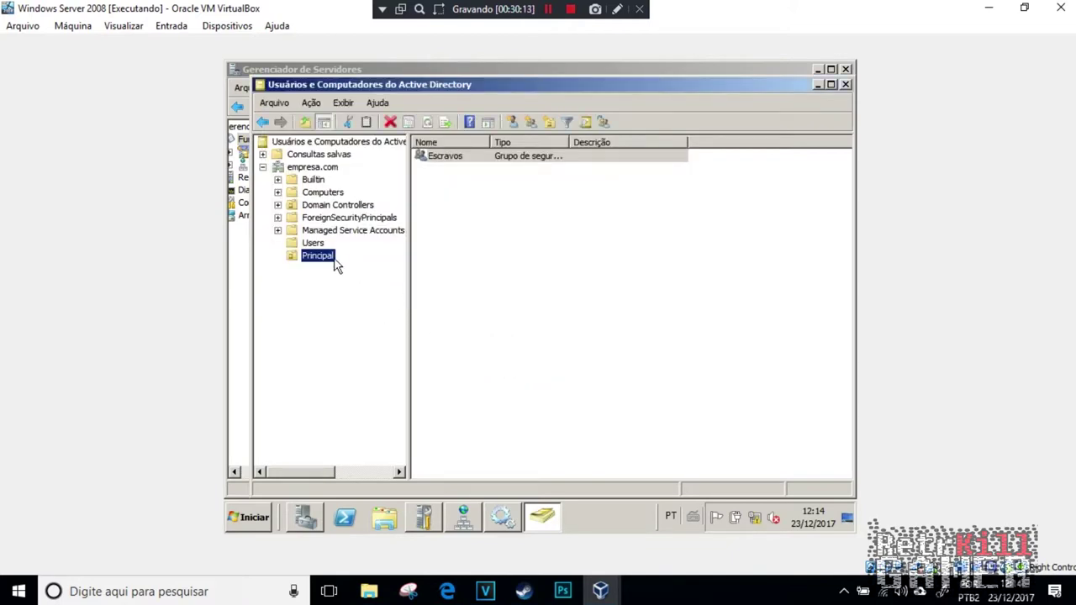
right_click(444, 159)
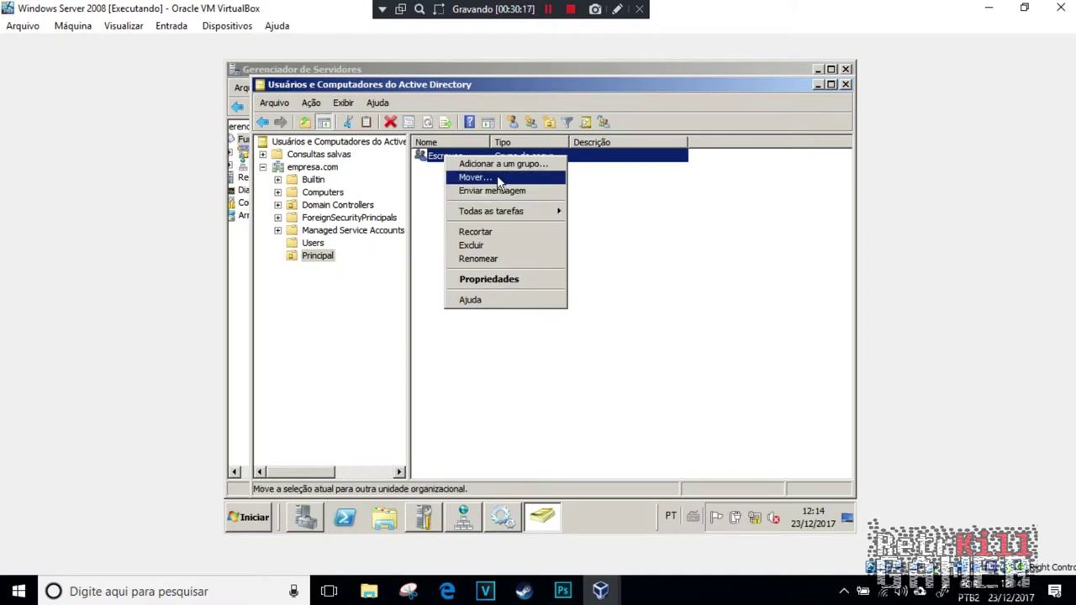
Step: Start a new user in Principal, entering the first name, surname and logon name
click(513, 123)
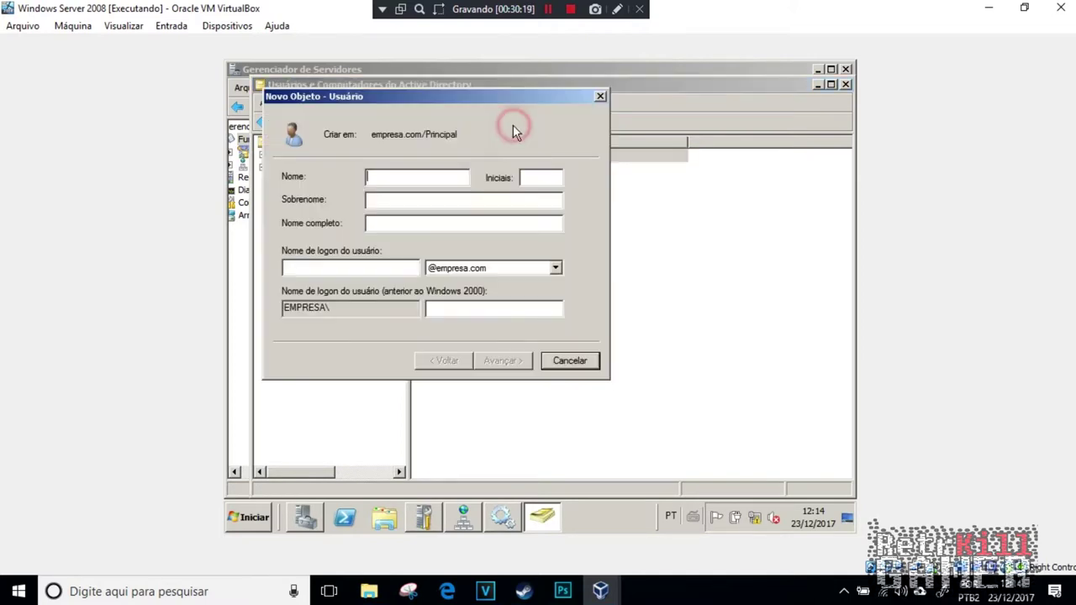
text(ze)
click(413, 200)
text(do balacu)
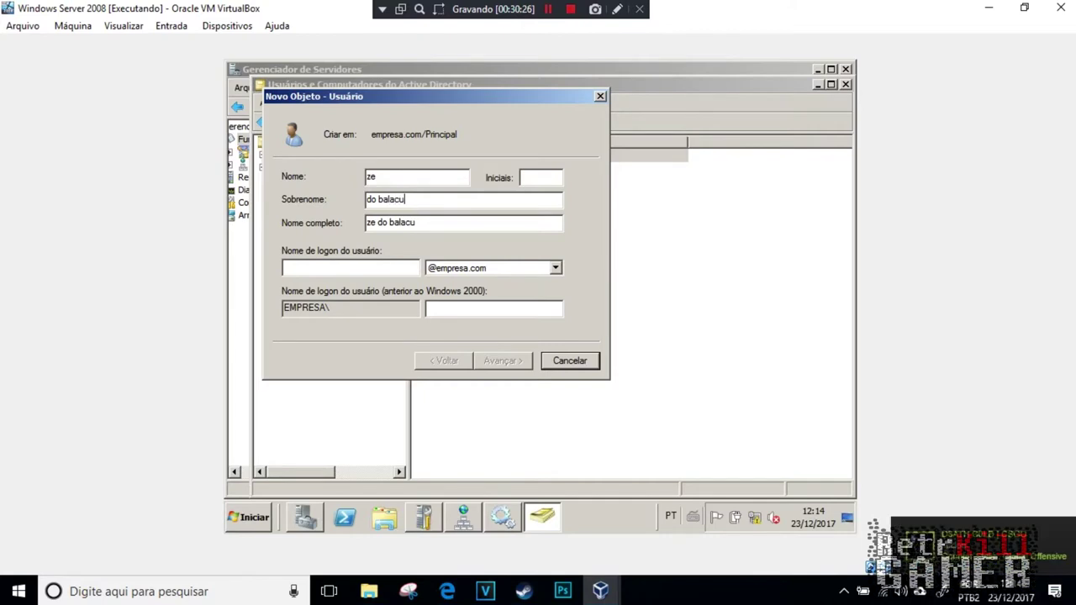
click(397, 267)
text(zez)
key(BackSpace)
text(ba)
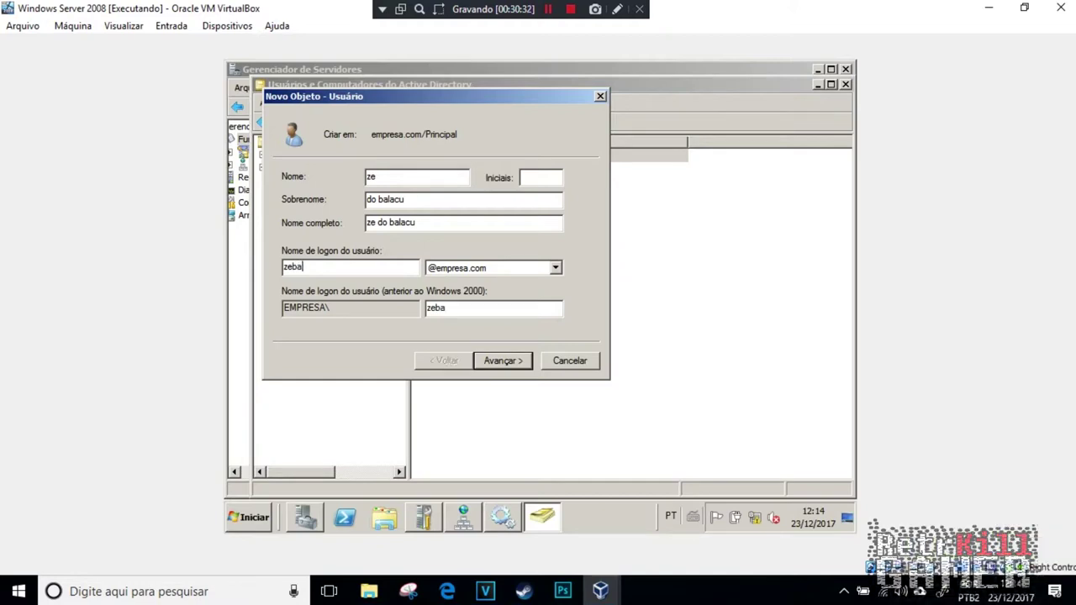
click(503, 360)
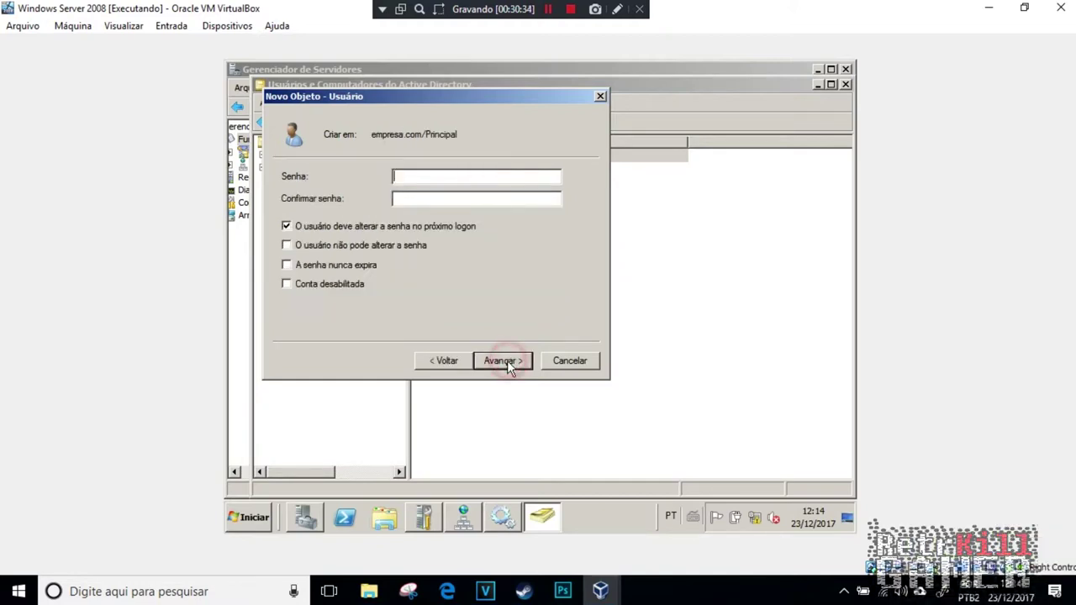
Step: Set the account password to never expire, finish creating the user, and select Escravos
click(421, 176)
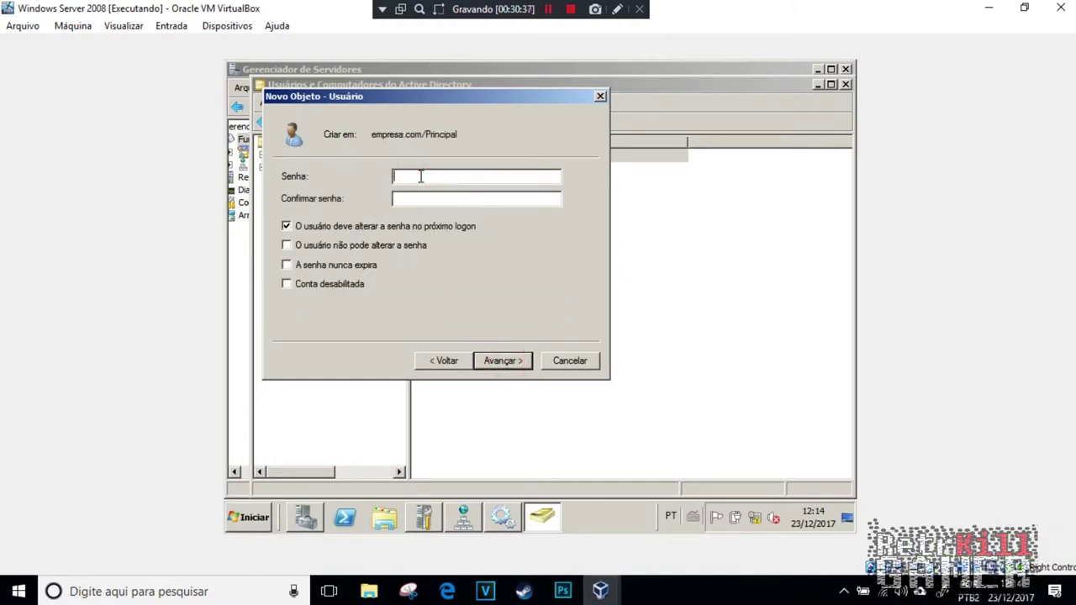
text(1234)
key(BackSpace)
key(BackSpace)
key(BackSpace)
key(BackSpace)
text(•••••••••••••)
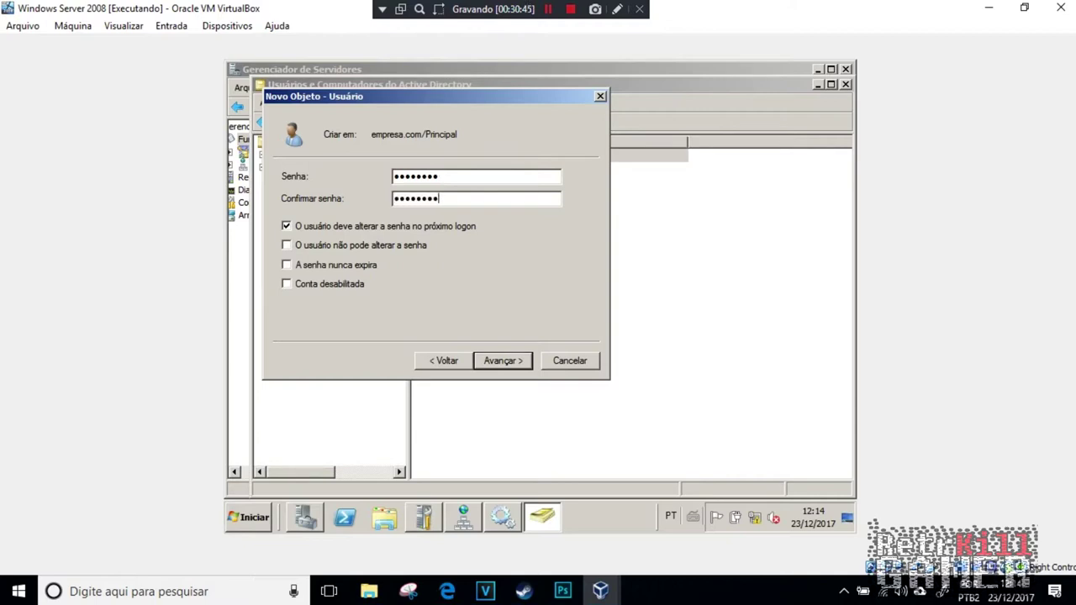
click(290, 267)
click(664, 337)
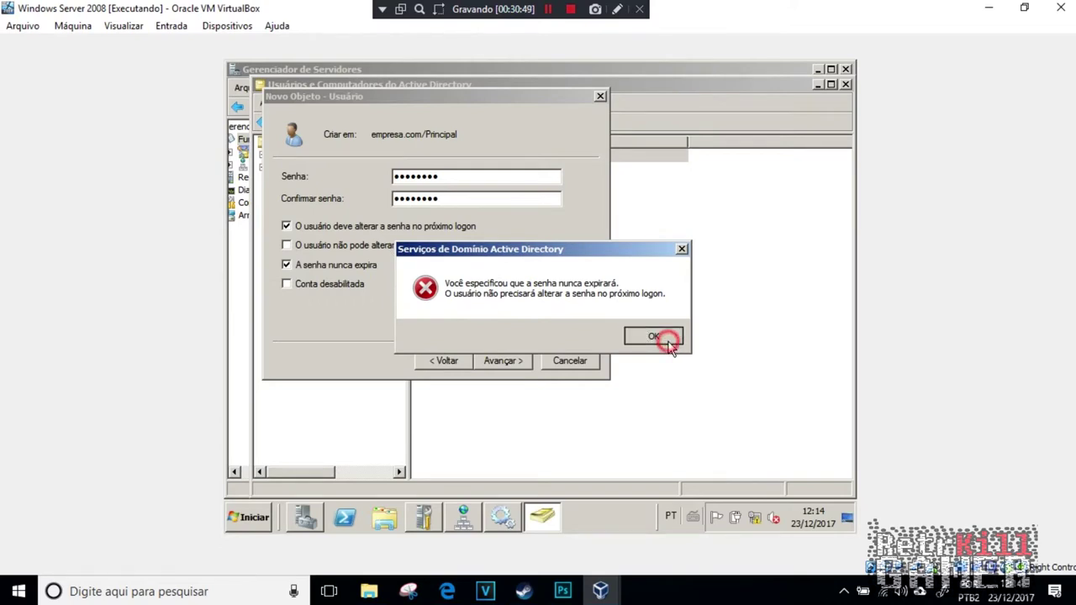
click(528, 368)
click(529, 370)
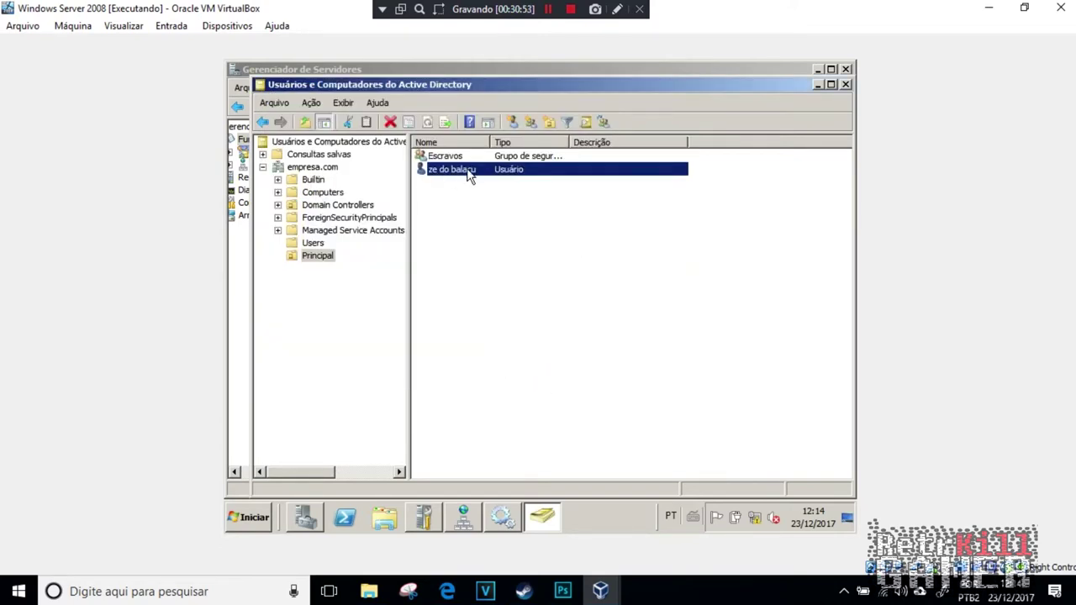
click(452, 171)
click(446, 156)
Step: Add the new user account to the Escravos group and dismiss the success message
click(452, 169)
right_click(451, 170)
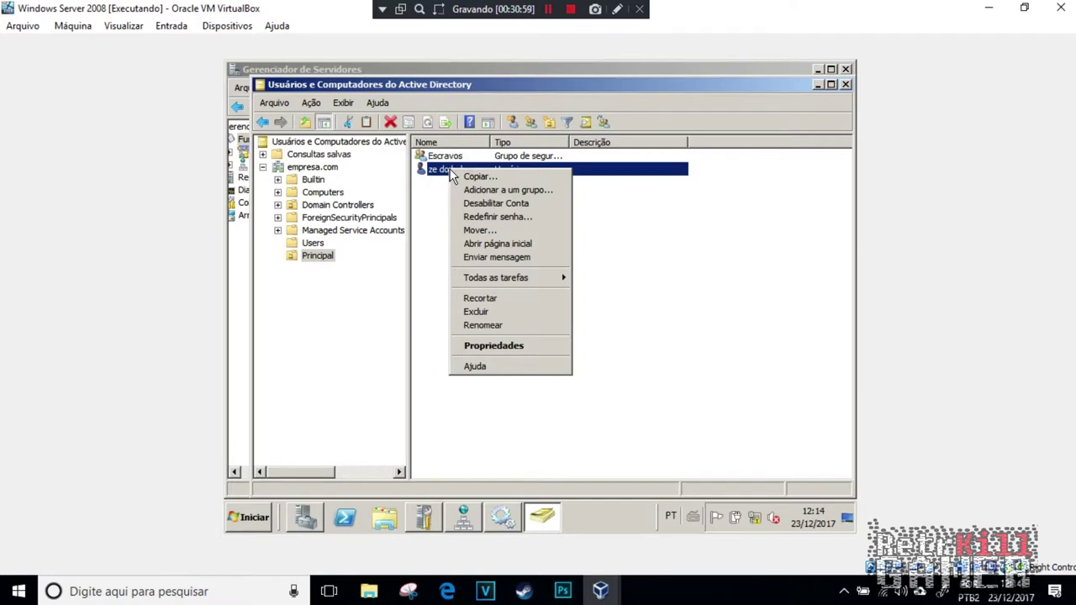
click(505, 190)
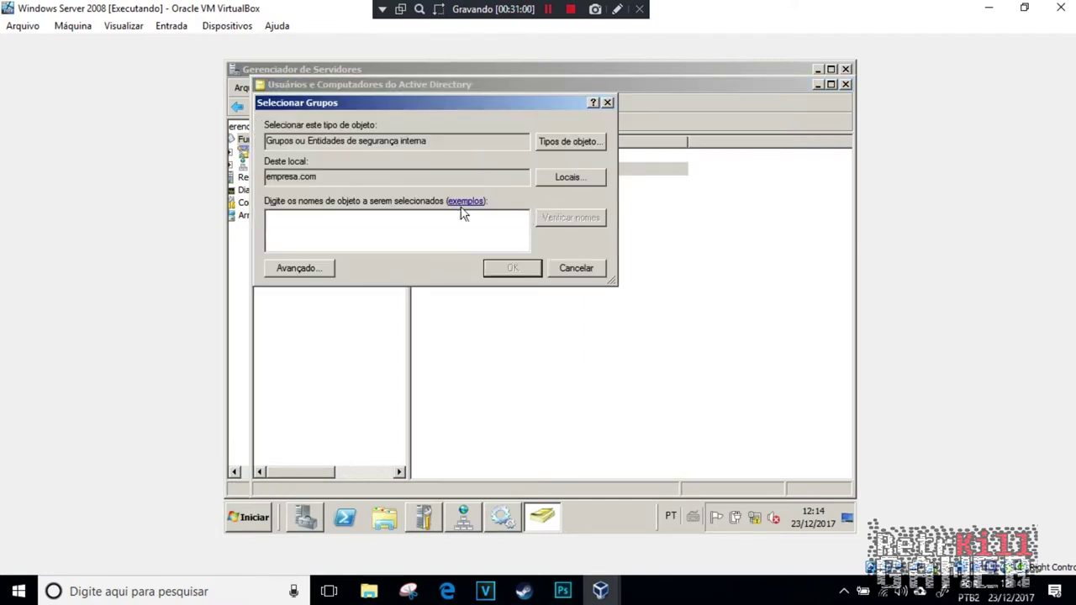
text(escra)
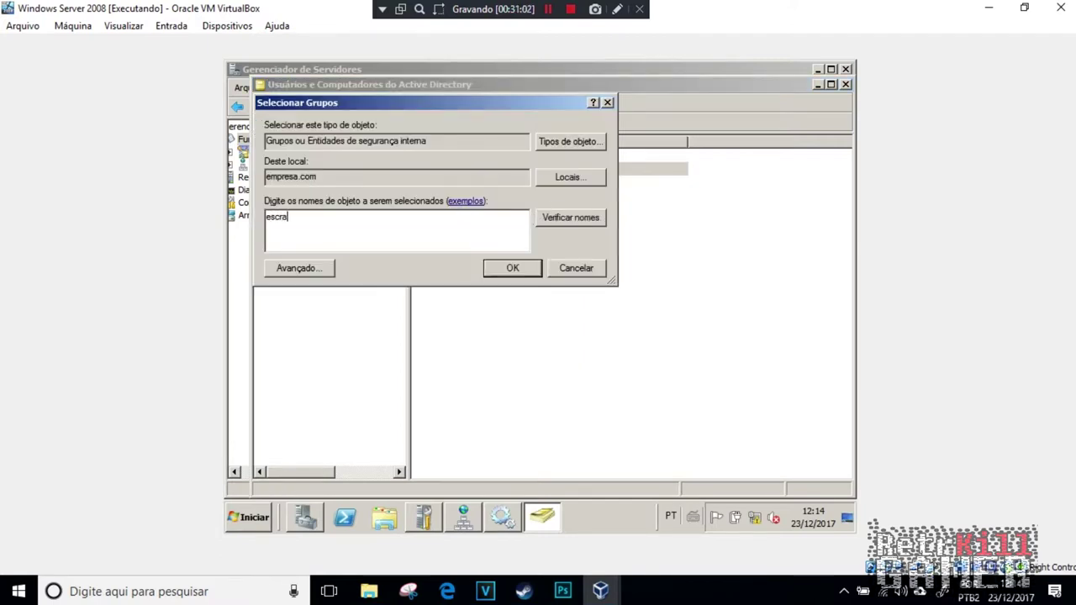
key(Return)
click(647, 345)
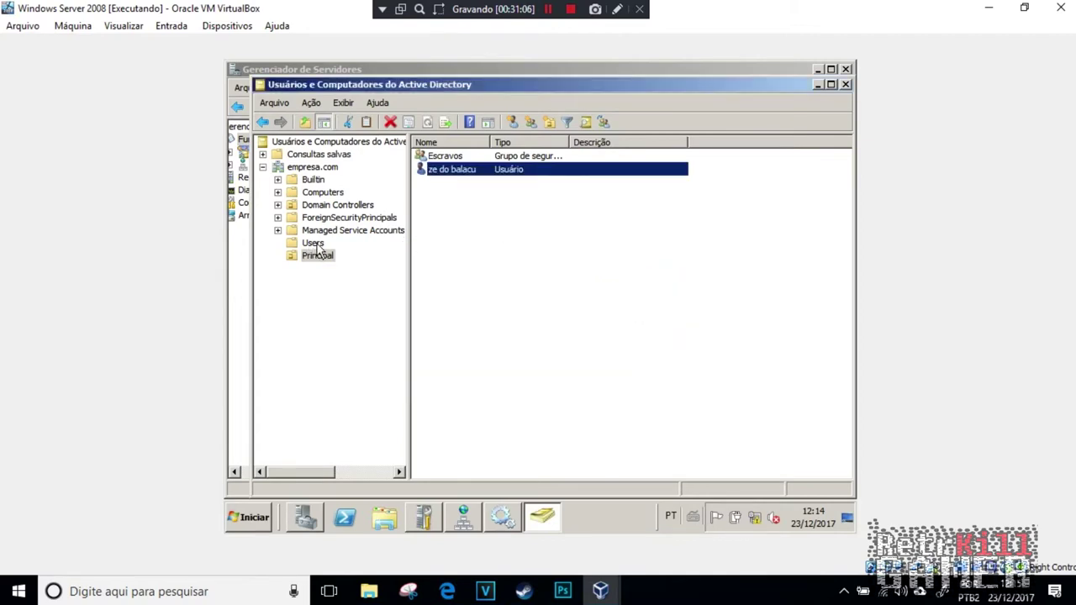
Step: Minimize Active Directory Users and Computers, Server Manager and Initial Configuration Tasks
click(818, 85)
click(818, 70)
click(823, 69)
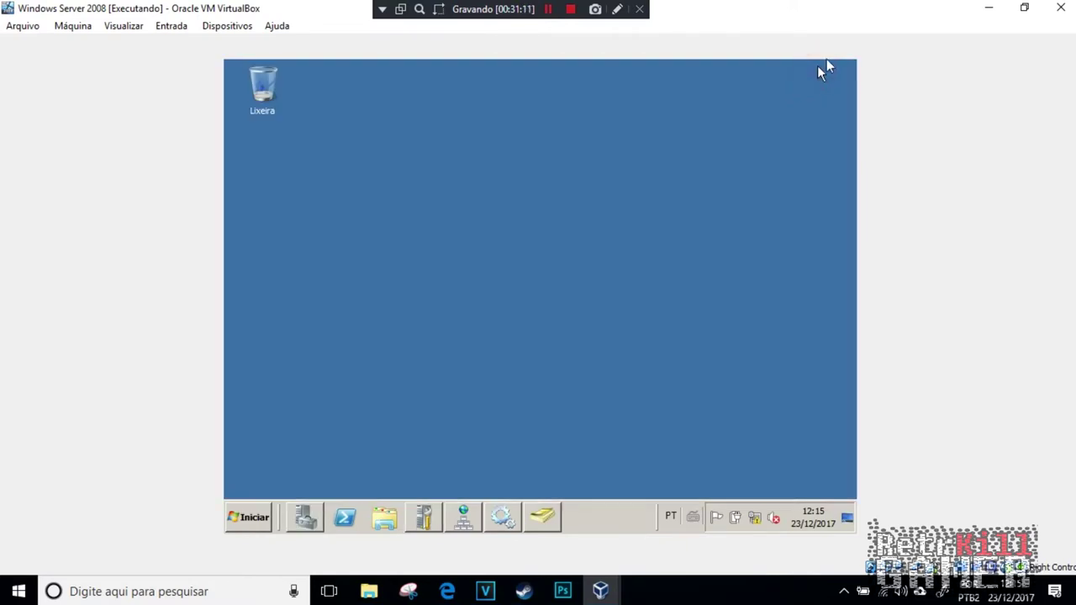
Step: Start the Windows 7 install, choosing Professional x64 and accepting the licence terms
click(988, 10)
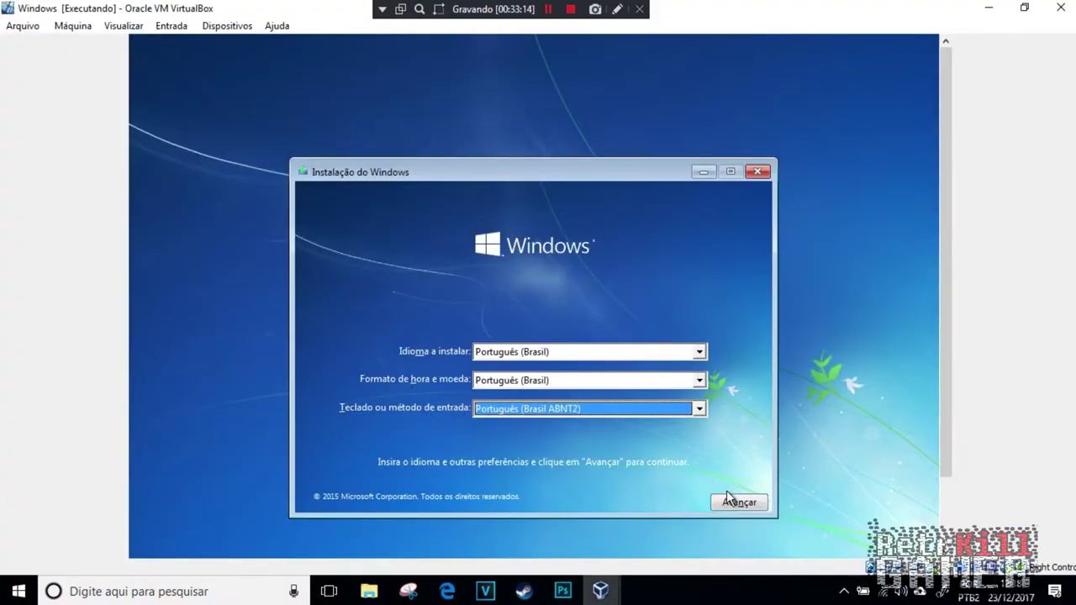
click(728, 500)
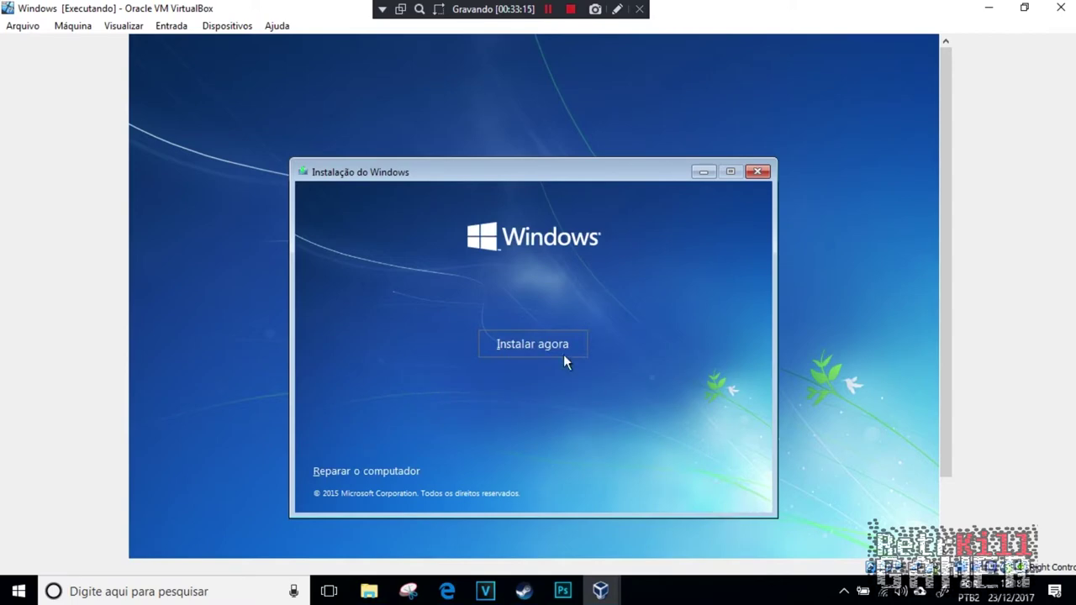
click(547, 345)
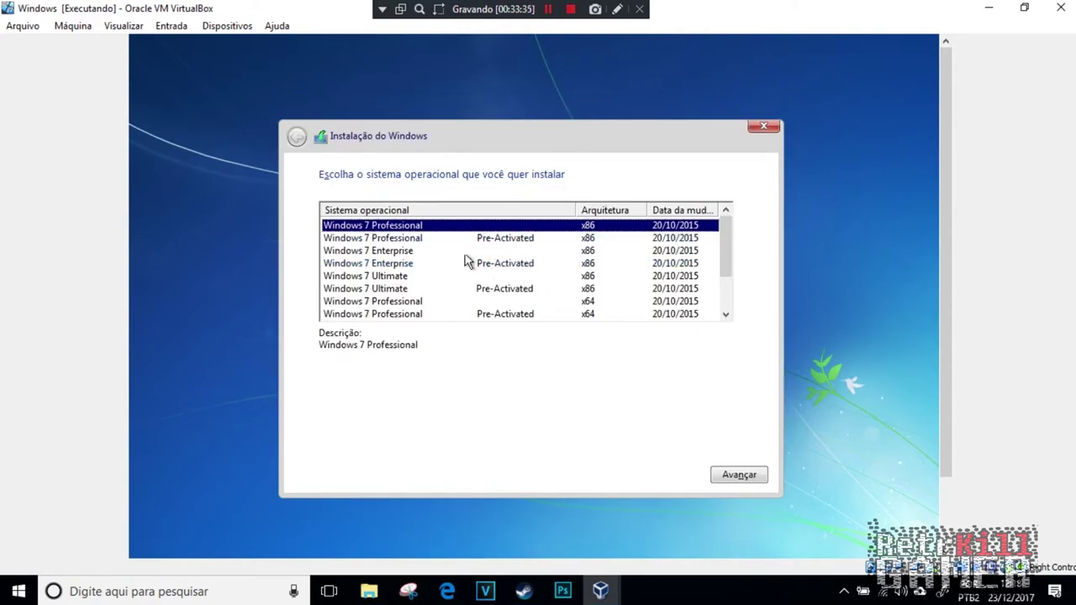
click(427, 302)
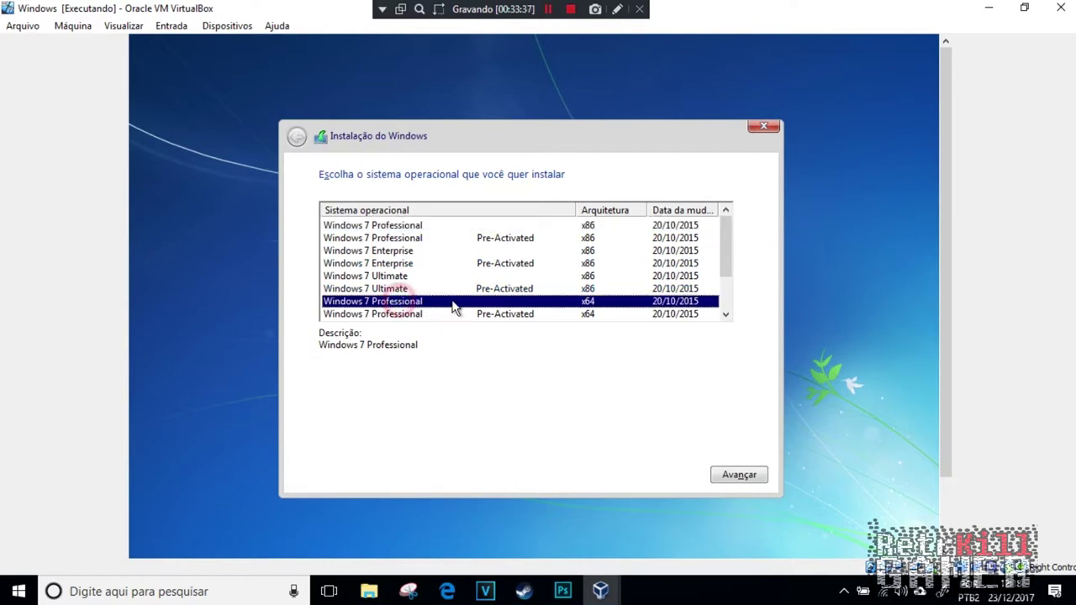
click(729, 477)
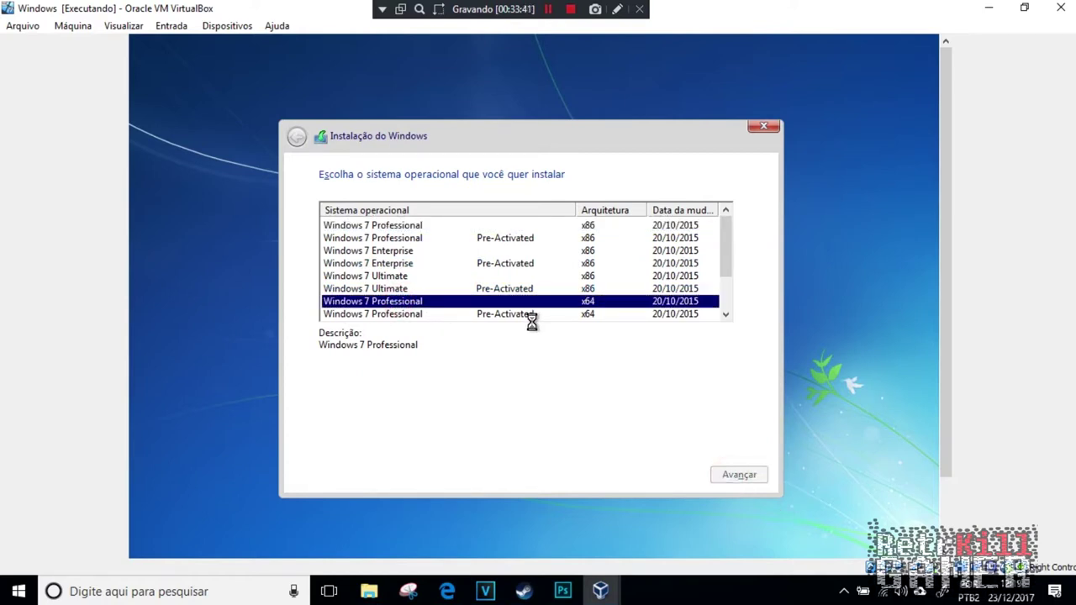
click(331, 444)
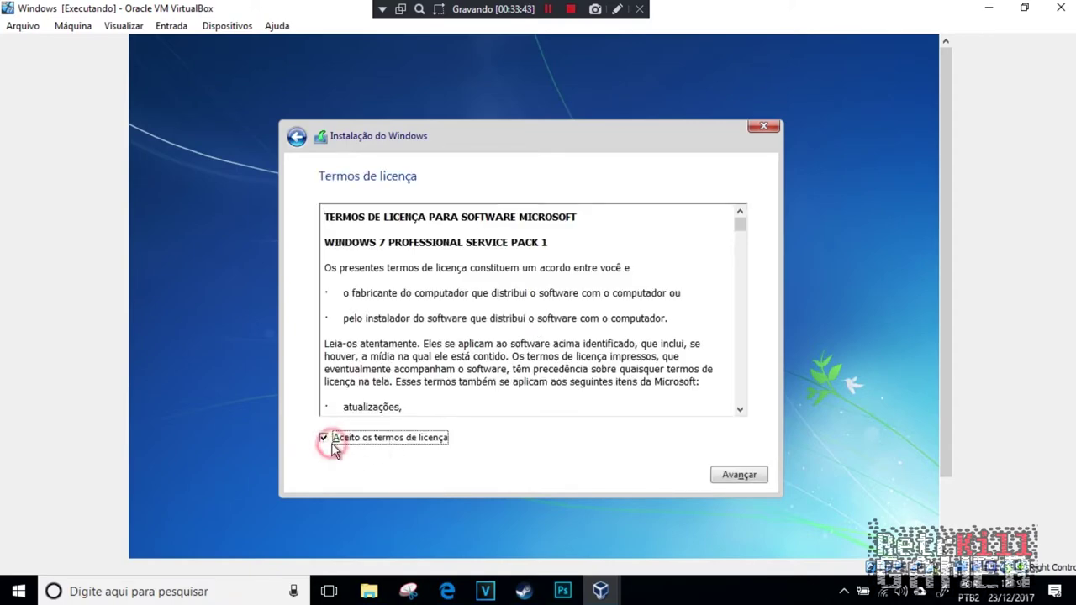
click(744, 480)
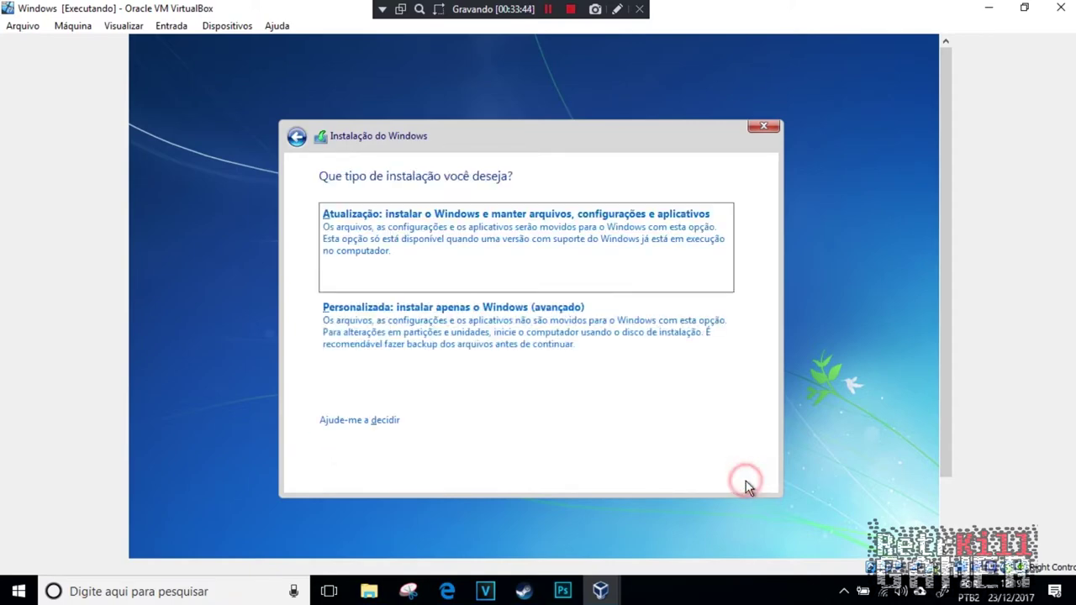
Step: Do a custom install on a new formatted 25600 MB partition 2
click(521, 320)
click(635, 382)
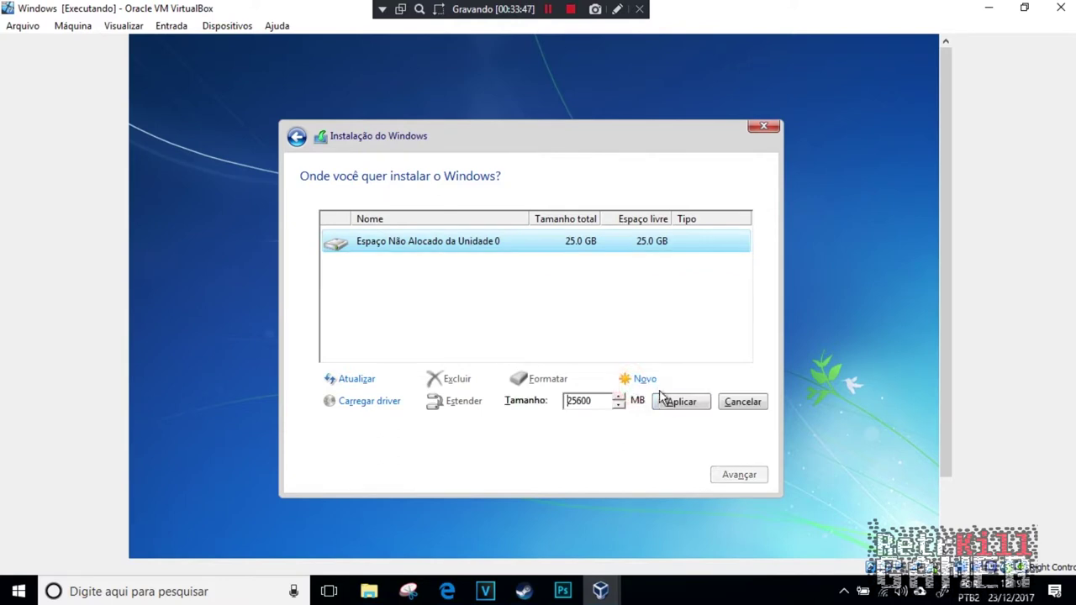
click(662, 398)
click(644, 402)
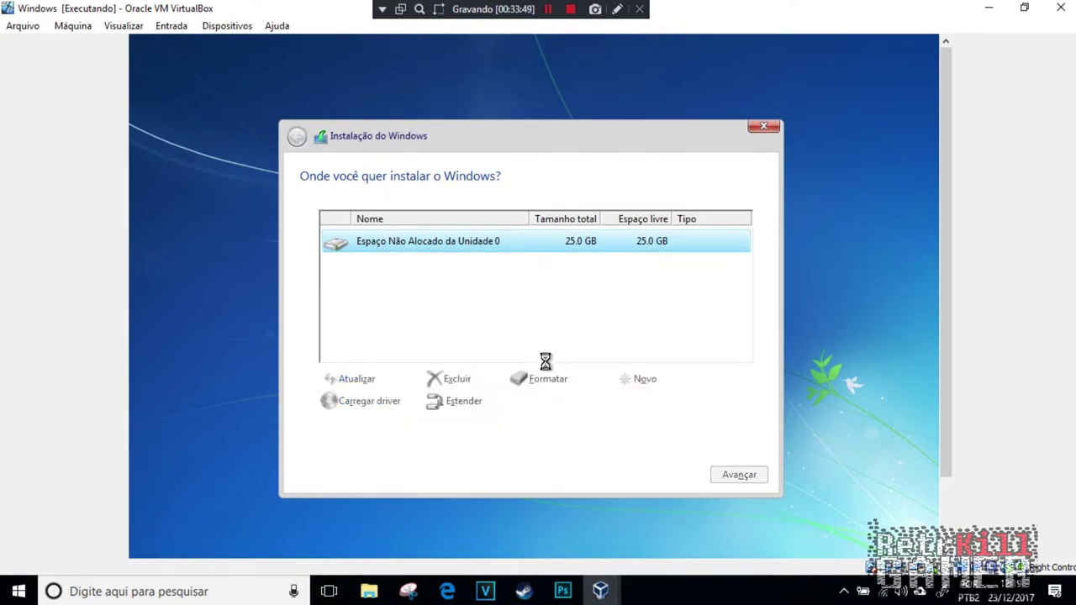
click(542, 381)
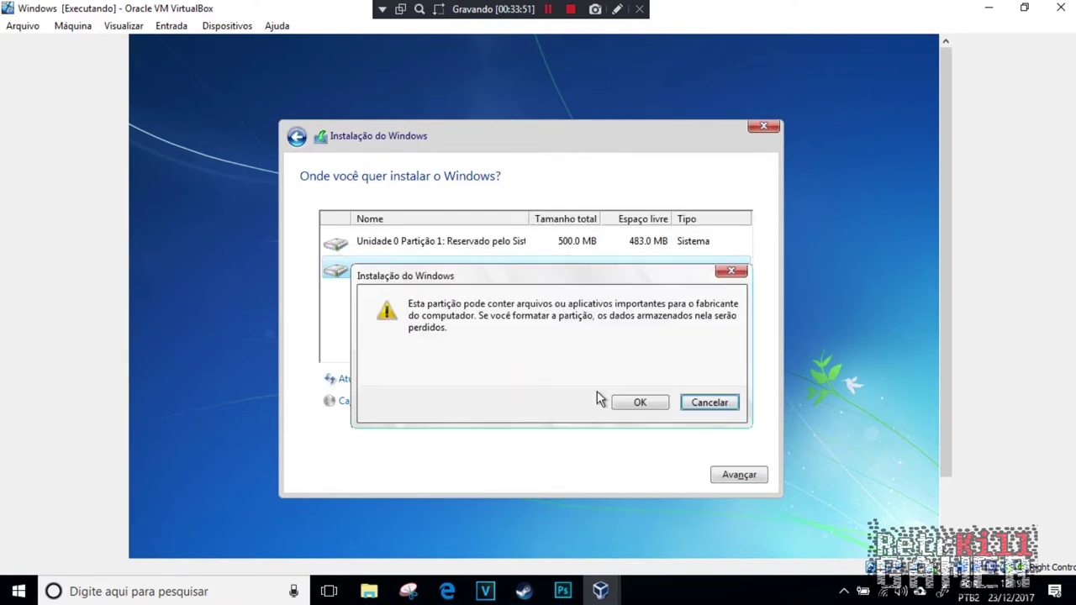
click(622, 402)
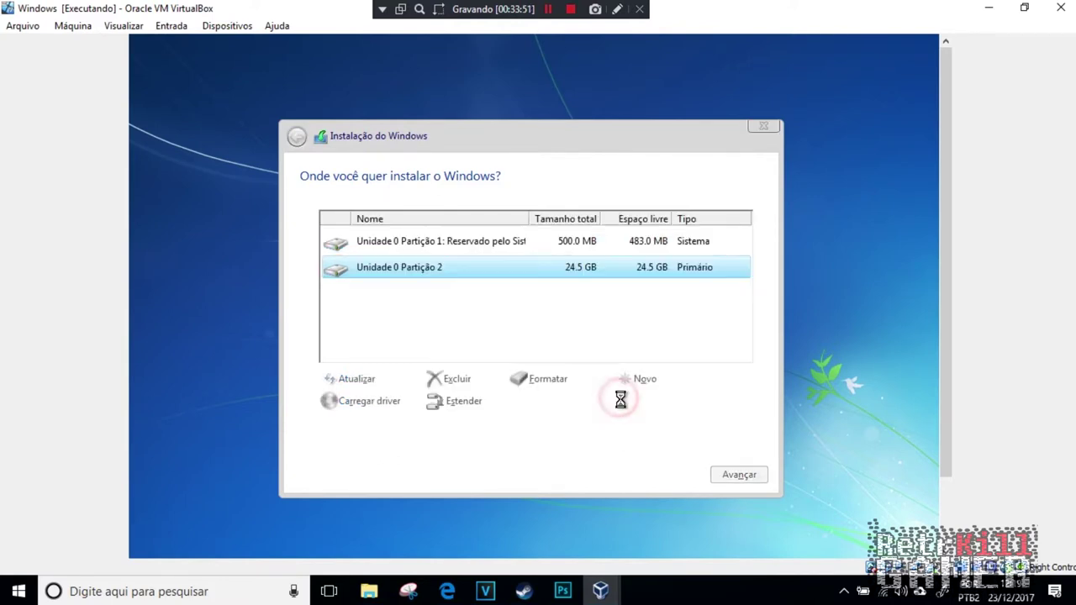
click(740, 475)
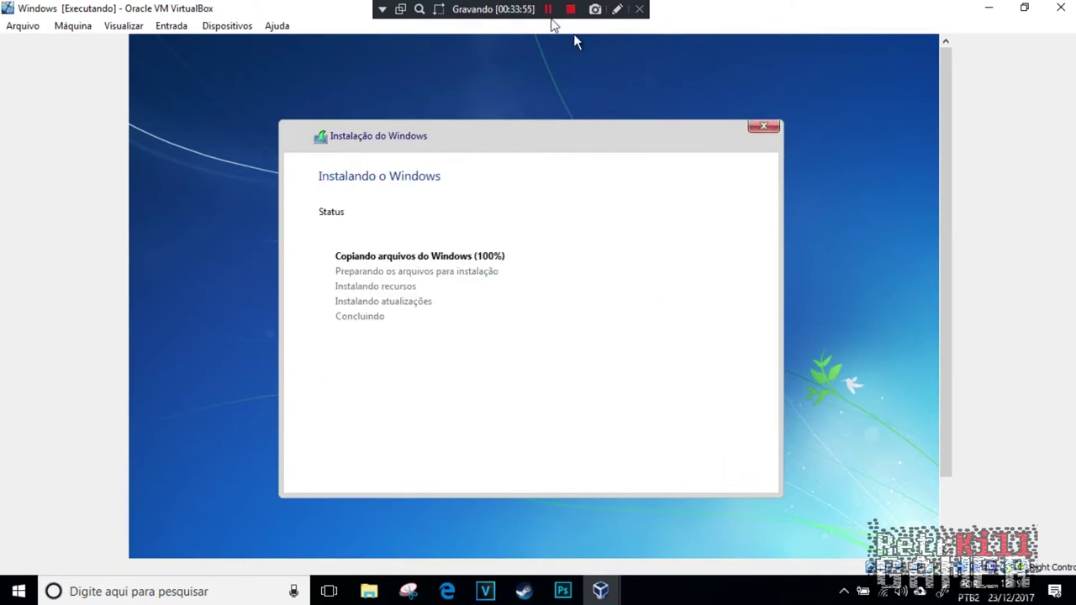
click(548, 11)
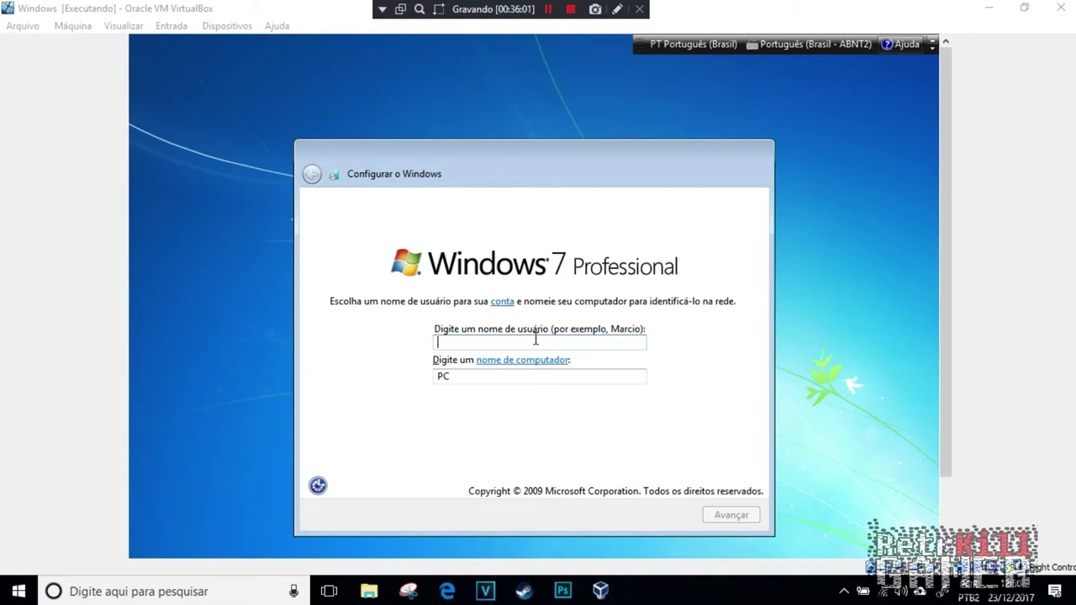
Step: Name the user 'comp', skip password and product key, keep date/time, choose Work network
click(596, 195)
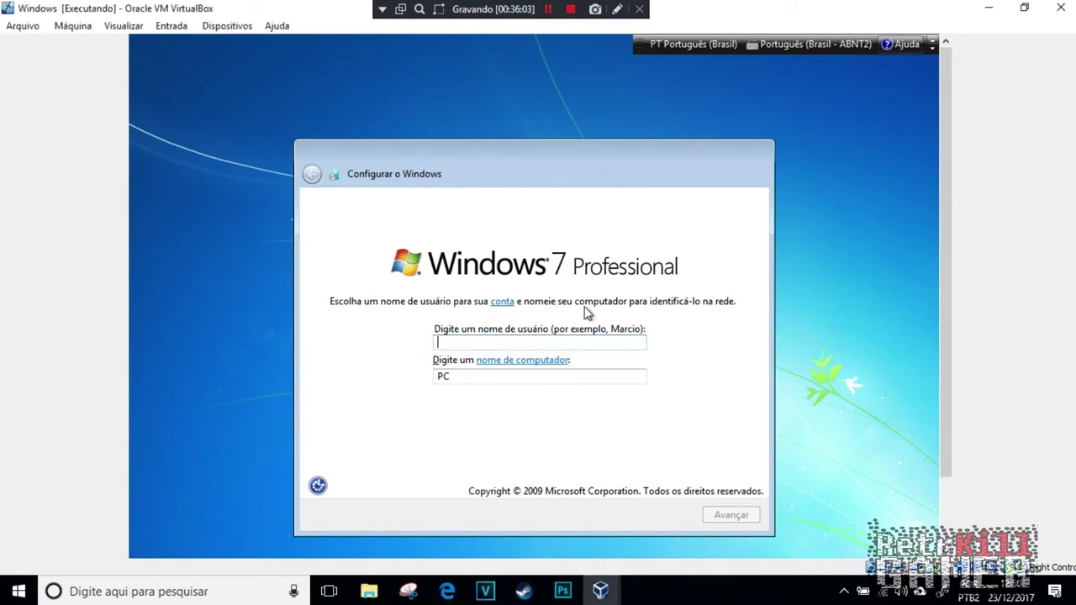
text(comp)
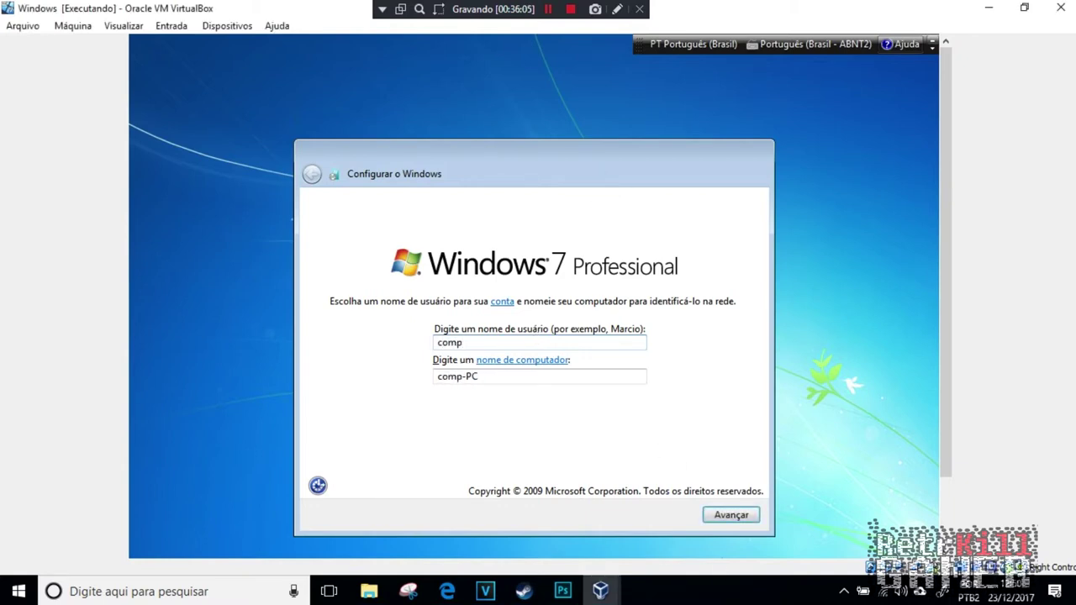
click(723, 516)
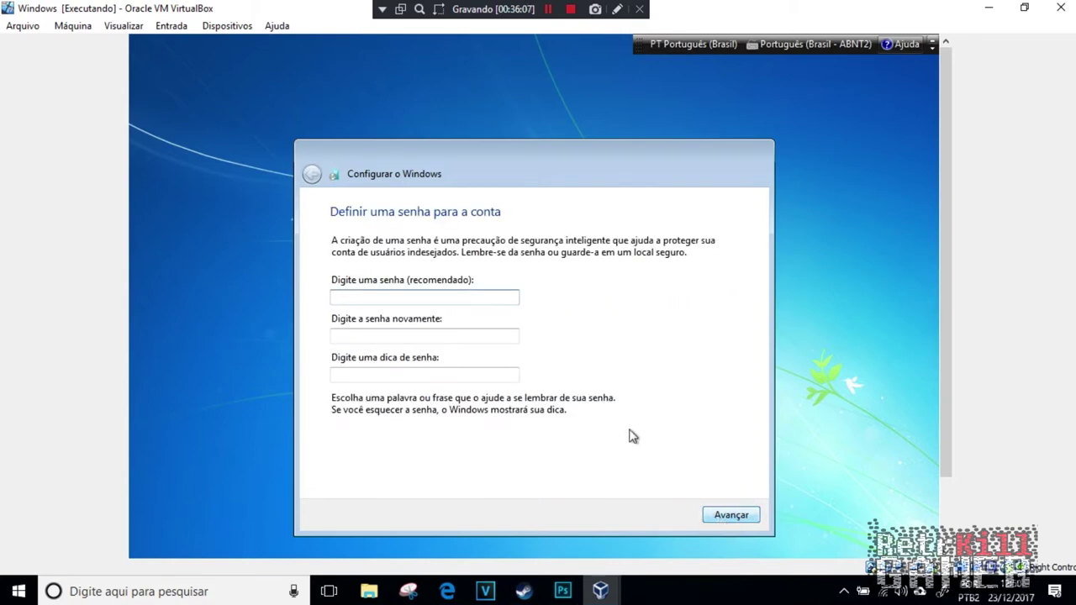
click(723, 517)
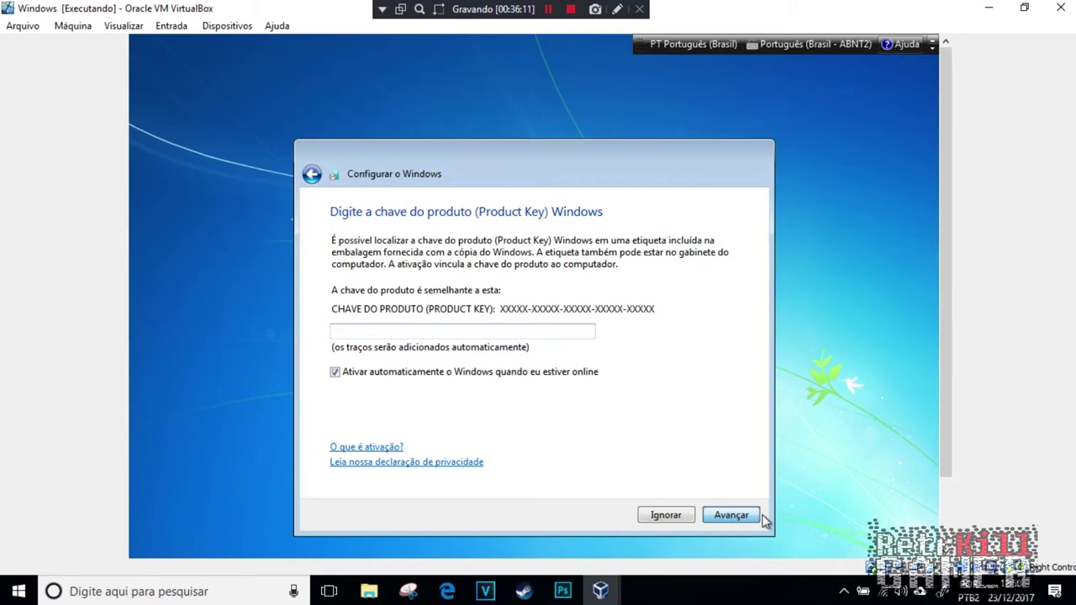
click(748, 519)
click(743, 516)
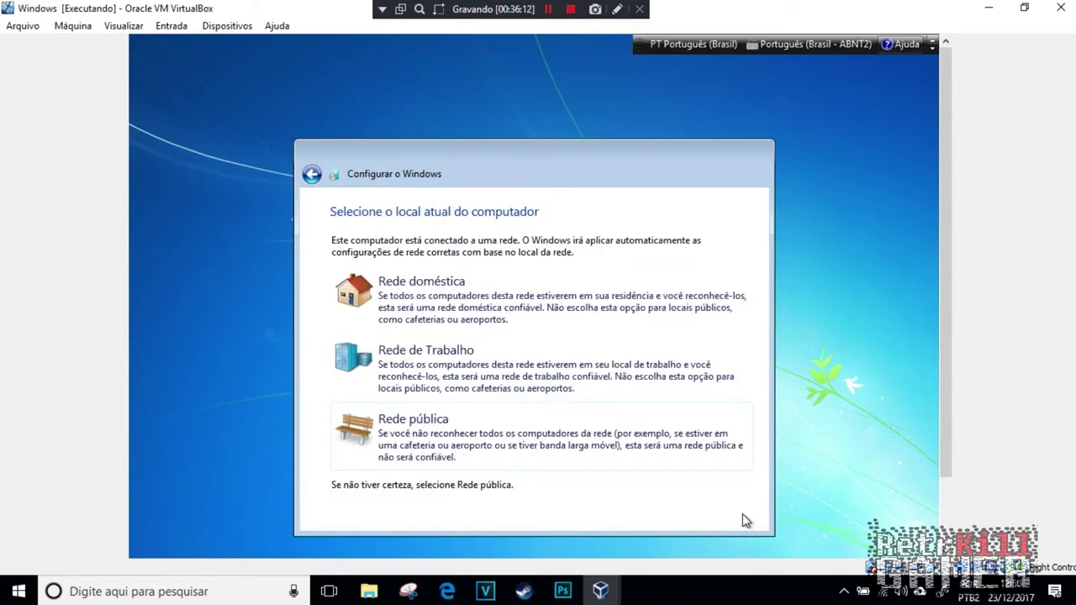
click(492, 363)
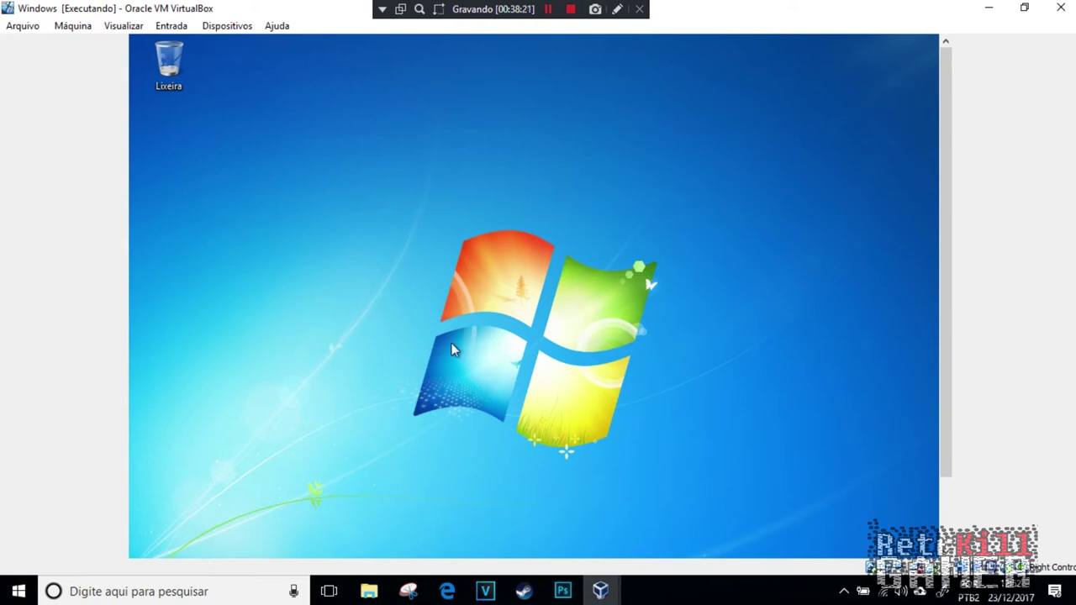
Step: Open the TCP/IPv4 properties of the local area connection
drag(945, 423, 946, 491)
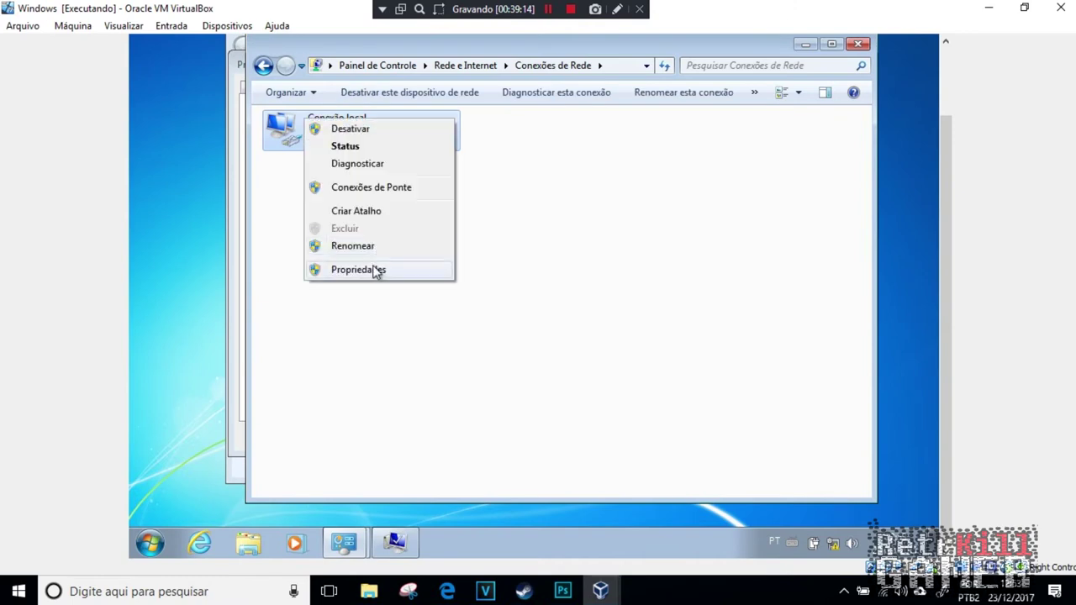
click(375, 270)
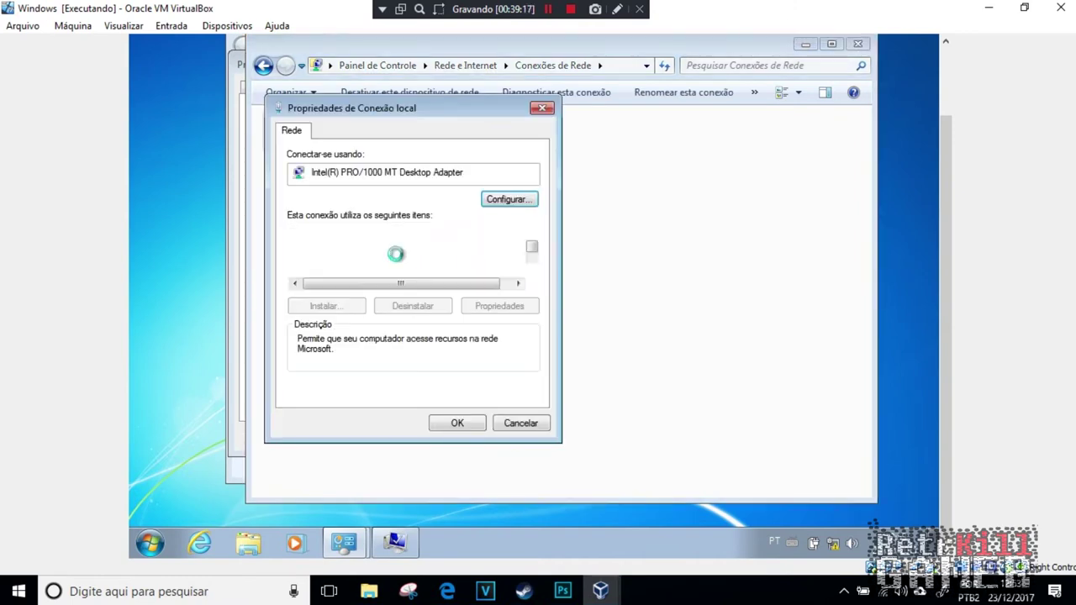
scroll(364, 266, down, 1)
click(364, 263)
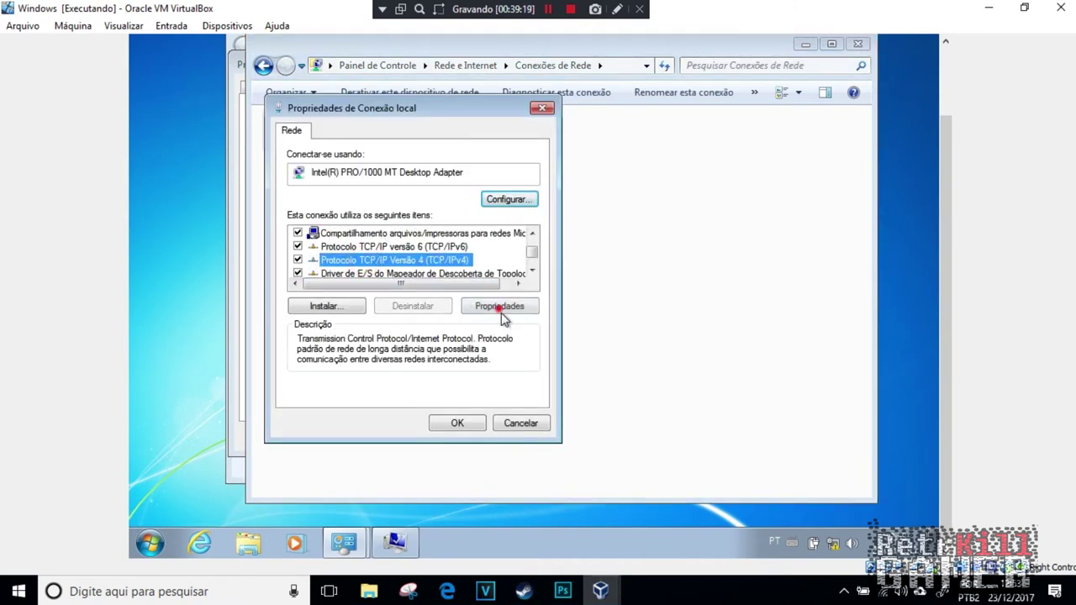
click(486, 306)
Step: Set static IP 192.168.1.3, mask 255.255.255.0, preferred DNS 192.168.1.1, and apply
click(373, 279)
click(465, 300)
click(465, 300)
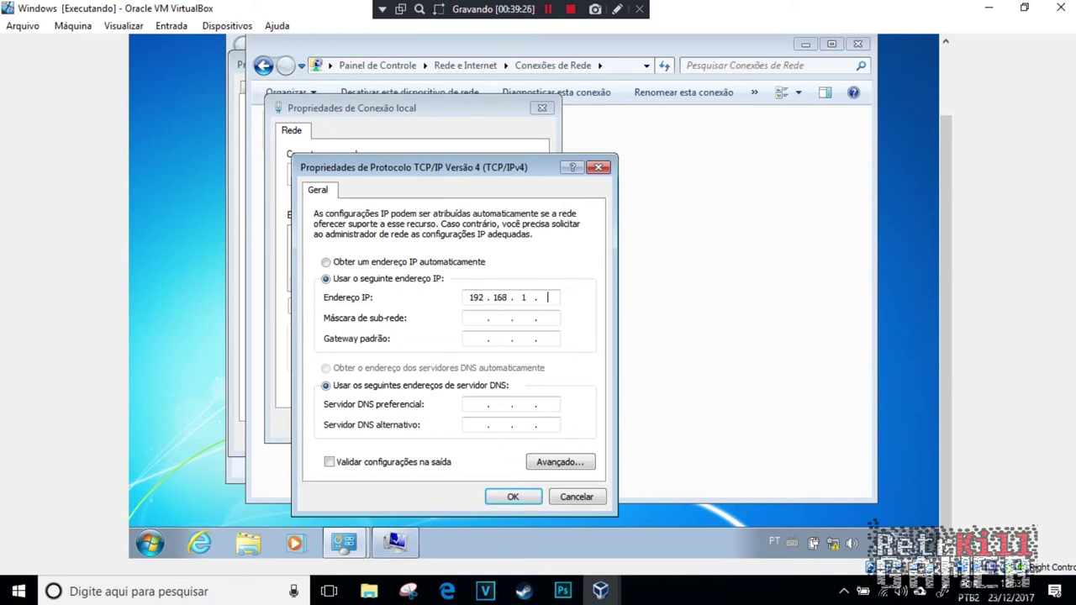
click(475, 320)
click(548, 298)
click(475, 337)
click(474, 405)
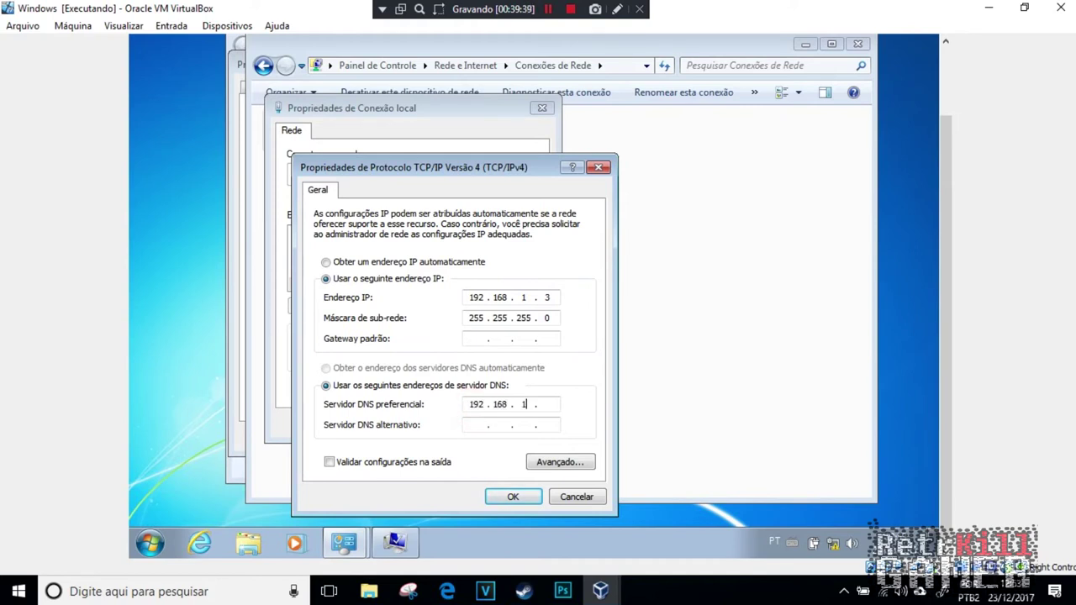
click(513, 497)
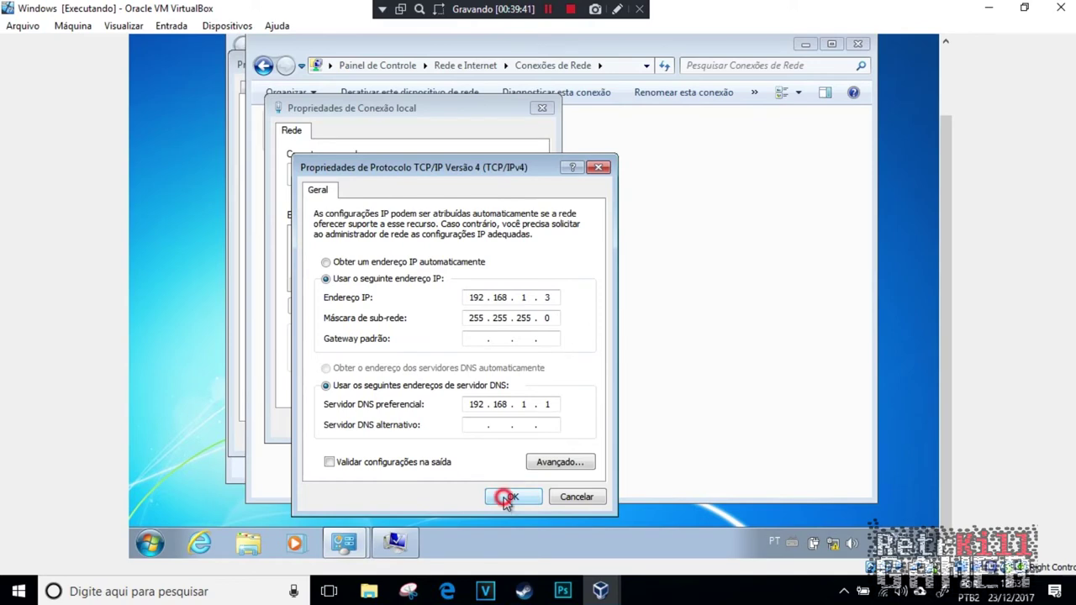
click(472, 425)
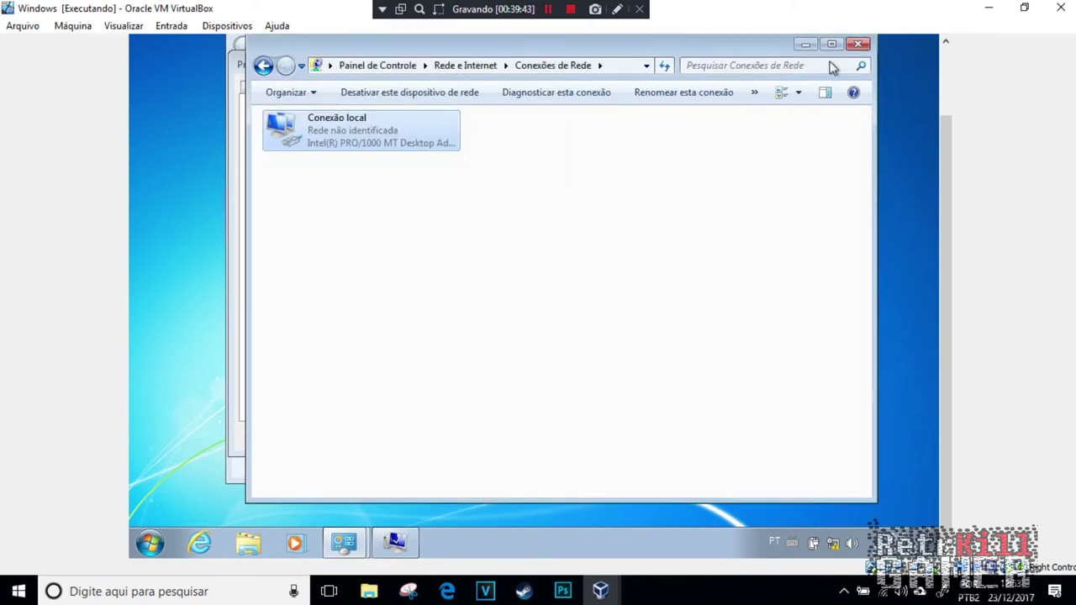
Step: Change the computer's membership to the domain empresa.com
click(807, 46)
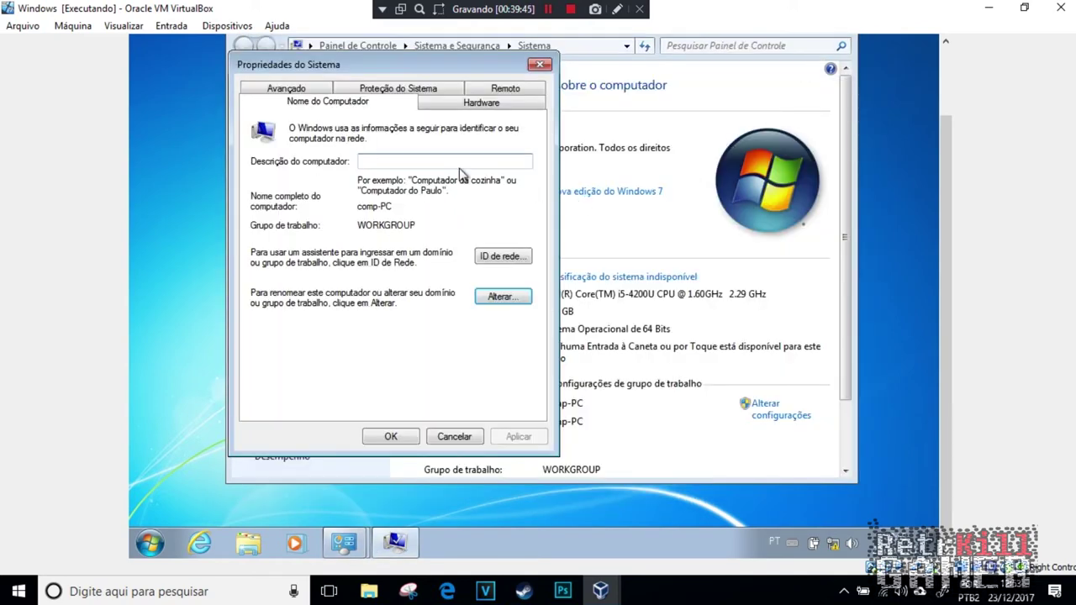
click(507, 296)
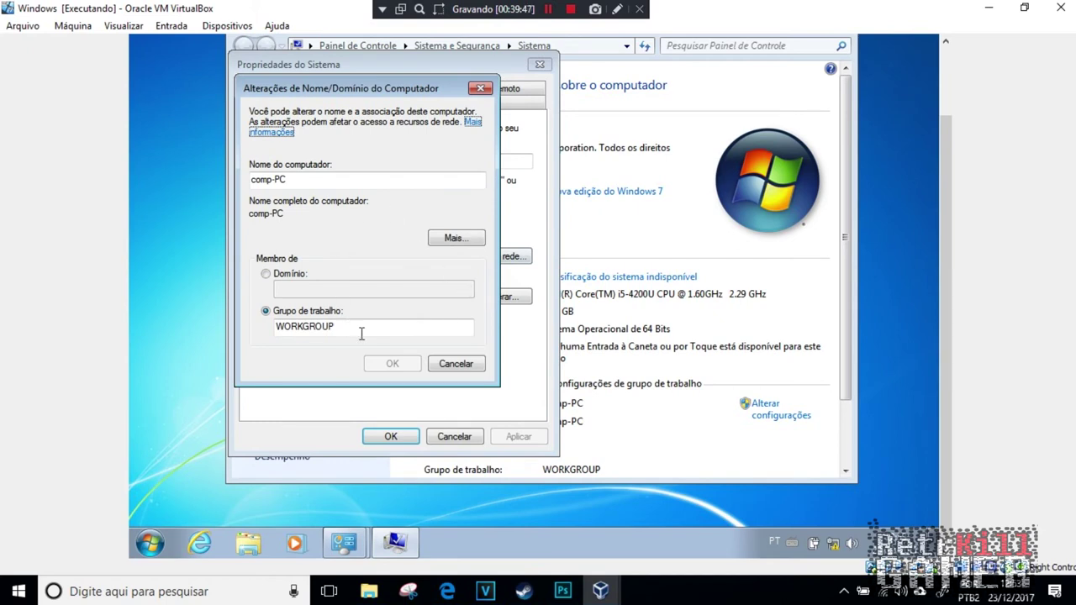
click(306, 278)
text(end)
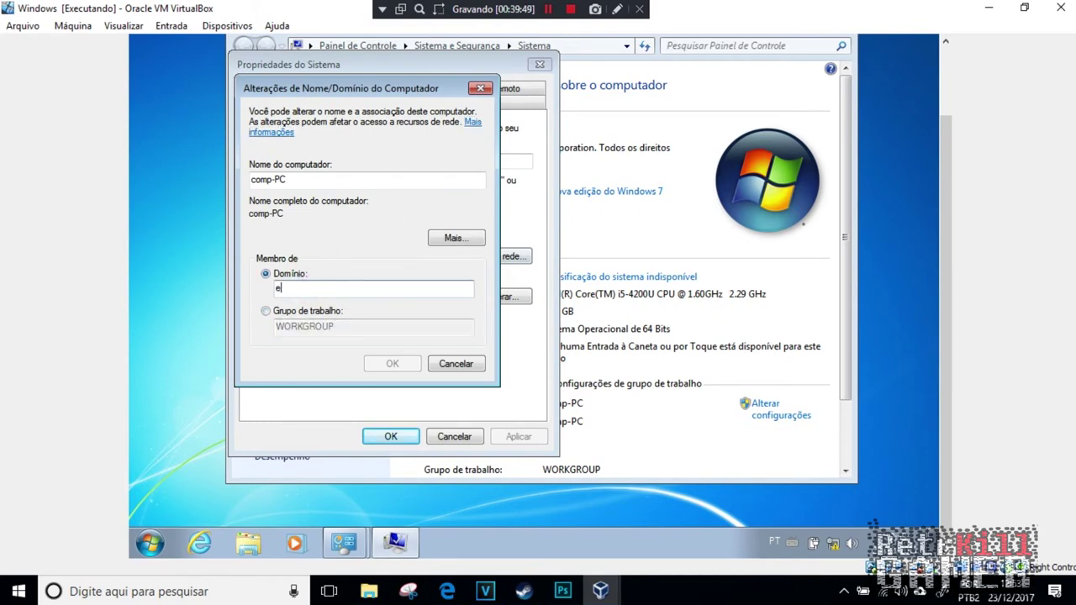
key(BackSpace)
key(BackSpace)
key(BackSpace)
text(empresa.com)
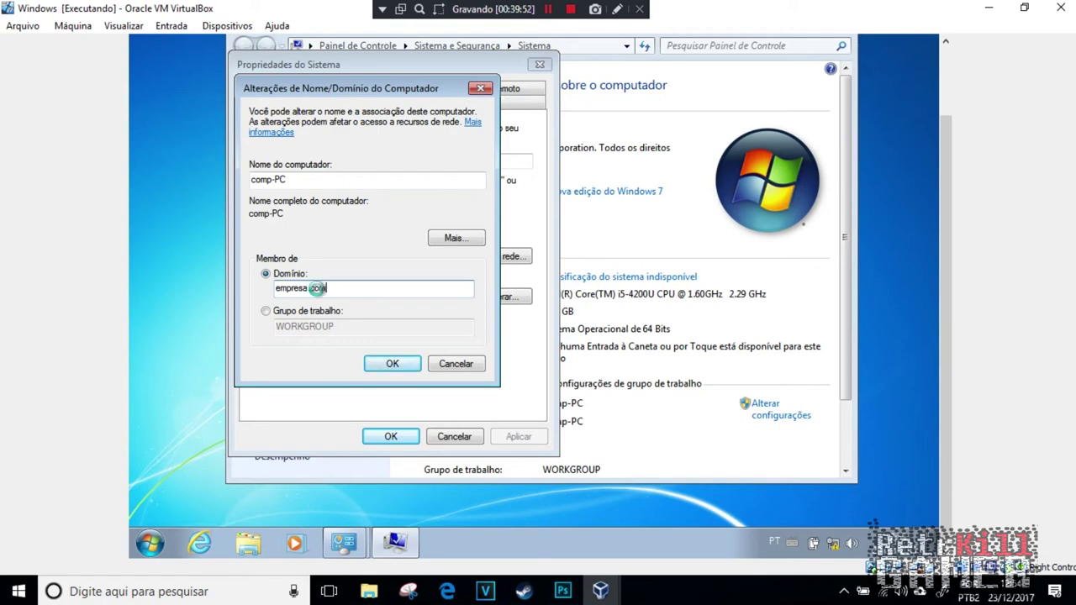
key(Return)
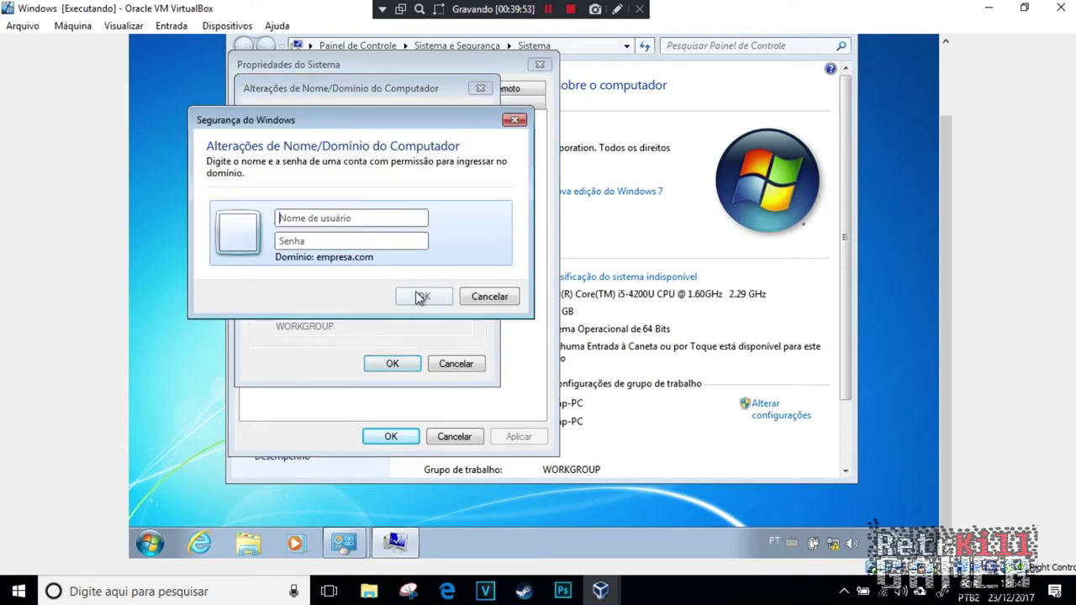
Step: Authenticate with the Administrador account and acknowledge the welcome and restart notices
text(Administrador)
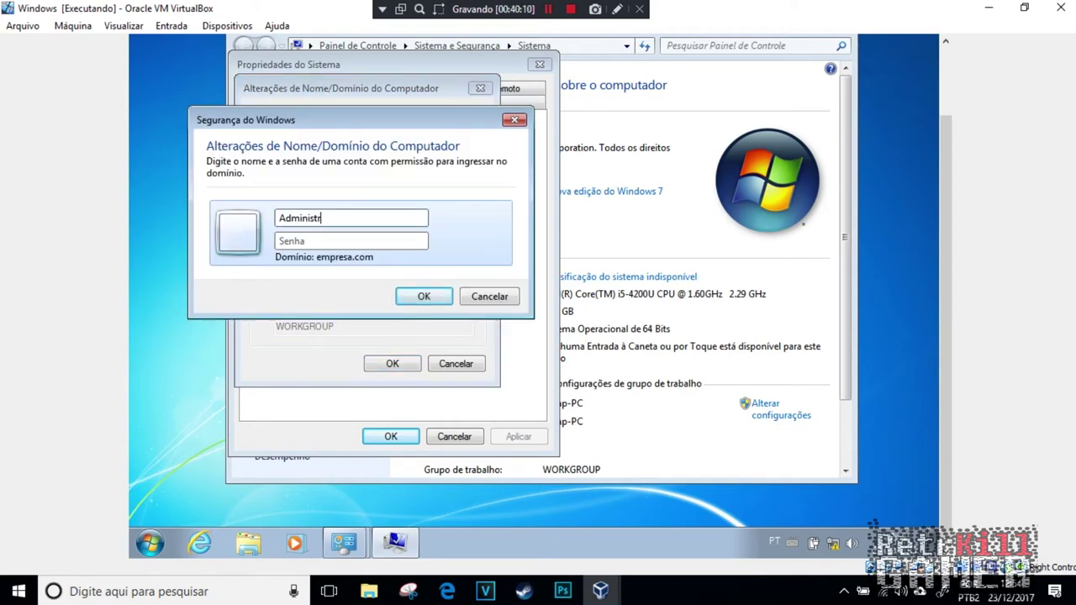
key(Tab)
text(*********)
key(Return)
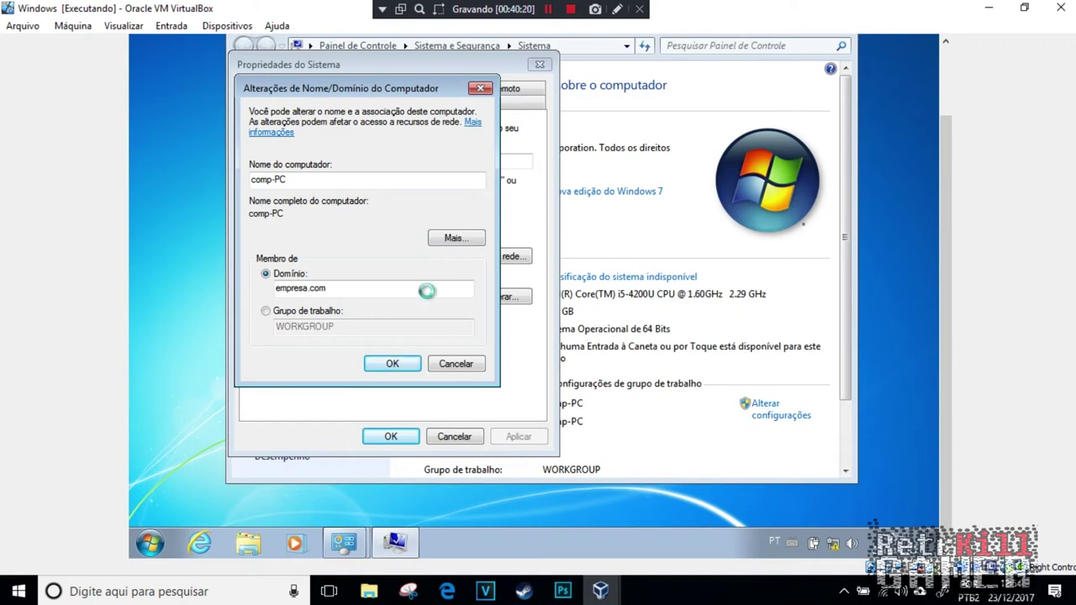
click(622, 307)
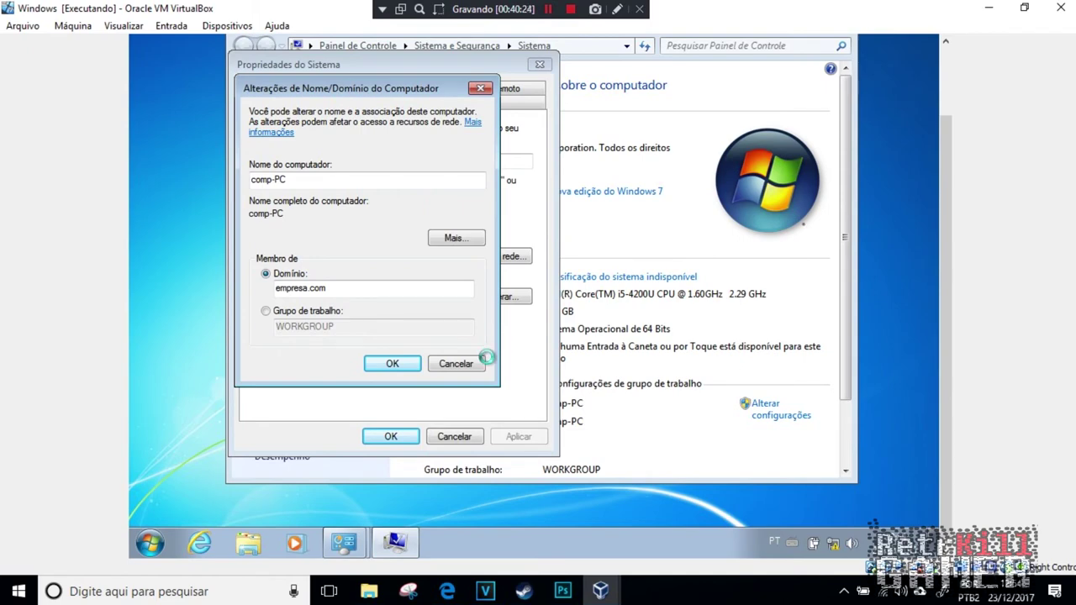
click(615, 270)
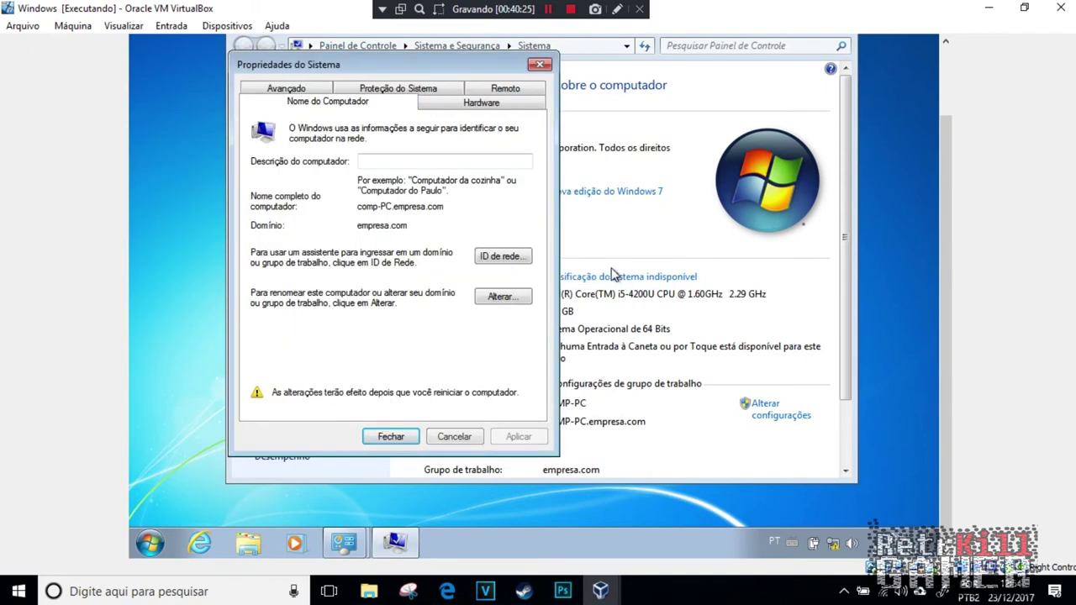
Step: Close System Properties, restart now, and choose to log on as another user
click(391, 437)
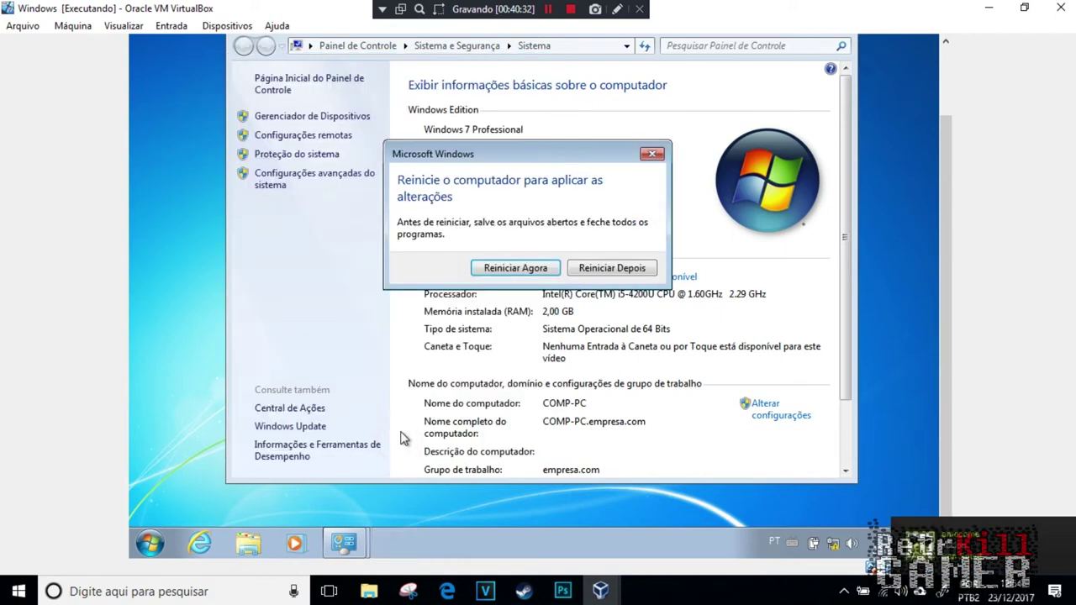
click(508, 269)
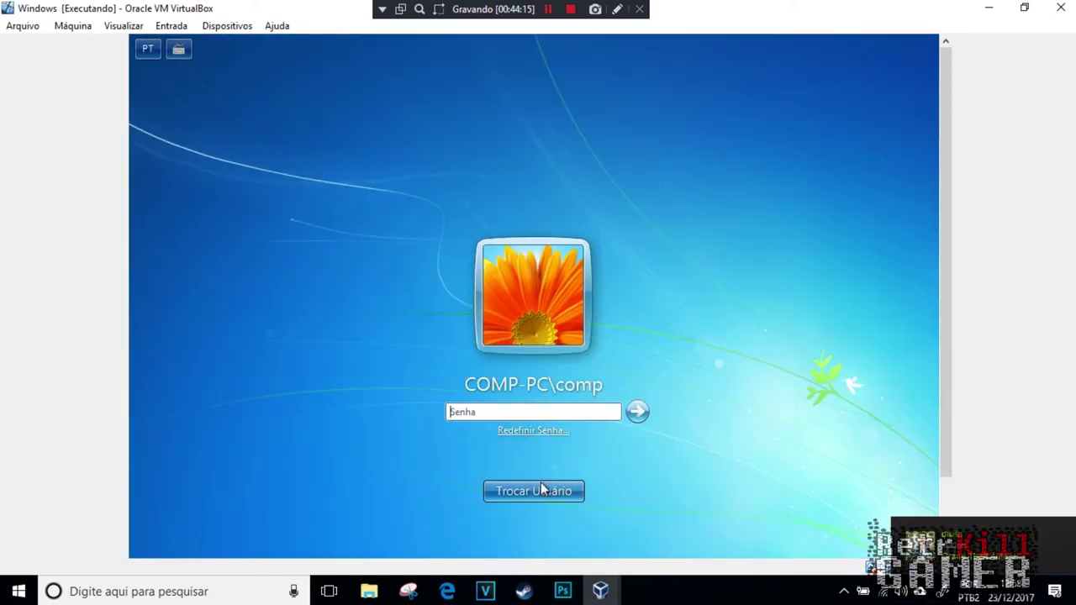
click(540, 483)
click(589, 392)
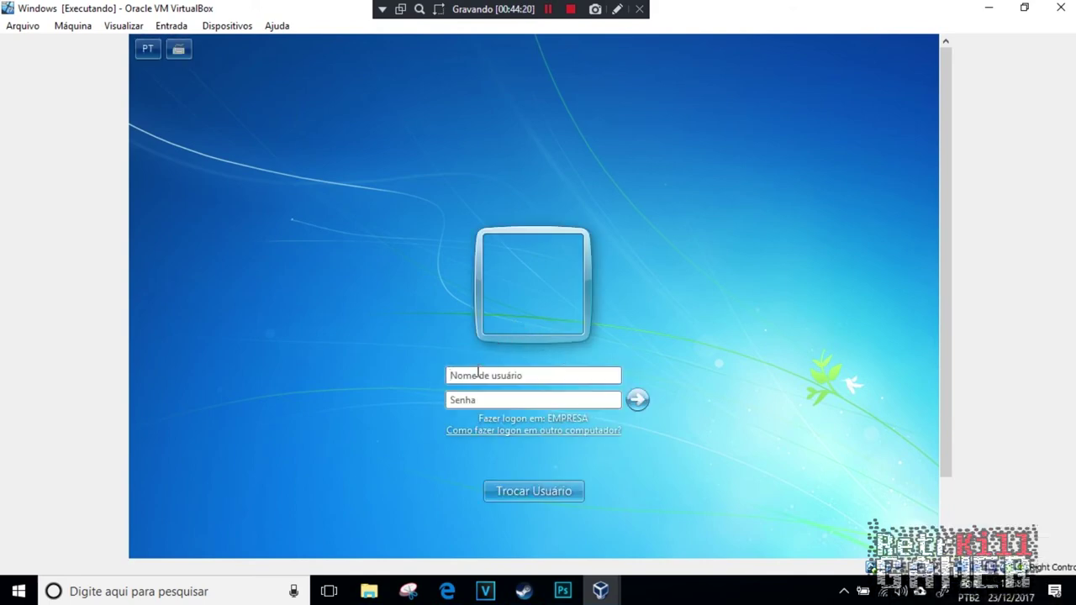
Step: Sign in with the domain user's account name and password
text(zeba)
key(Tab)
text(********)
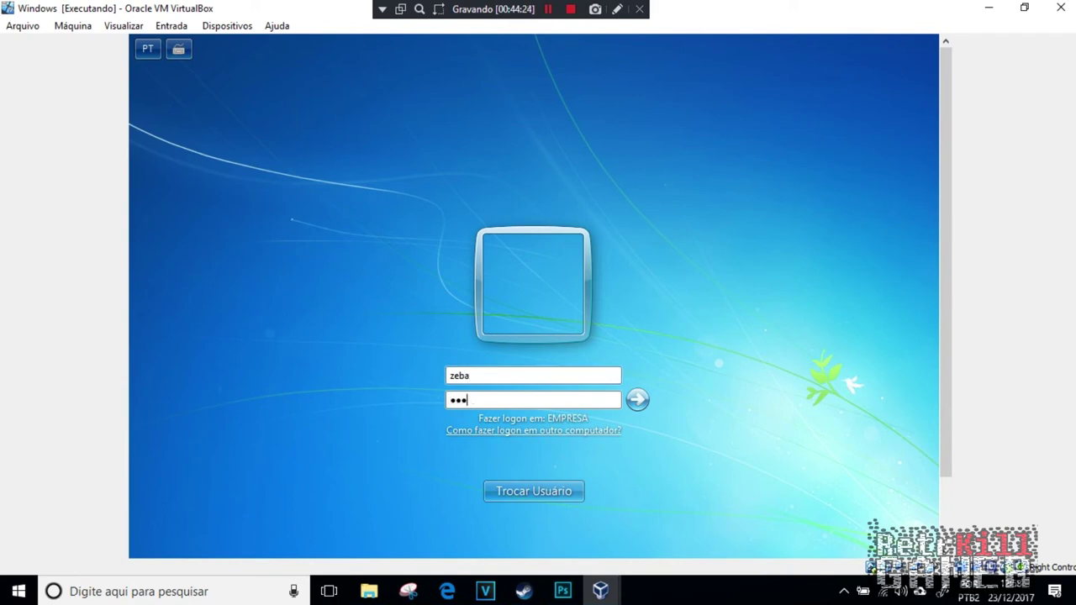
key(Return)
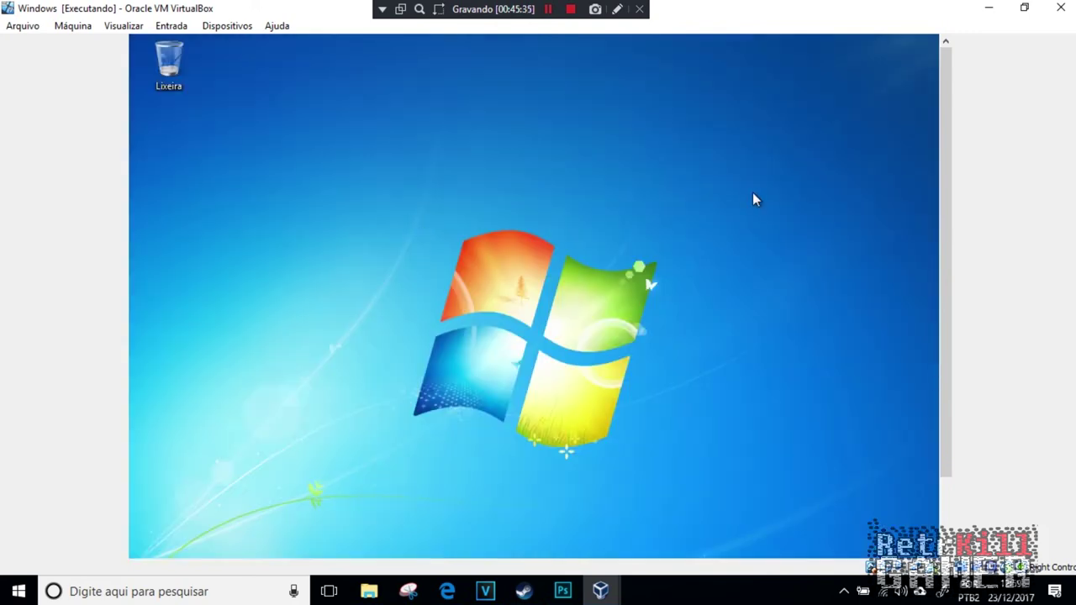
Step: Open the Windows 7 Start menu, then switch to the Windows Server 2008 VM
drag(943, 237, 942, 383)
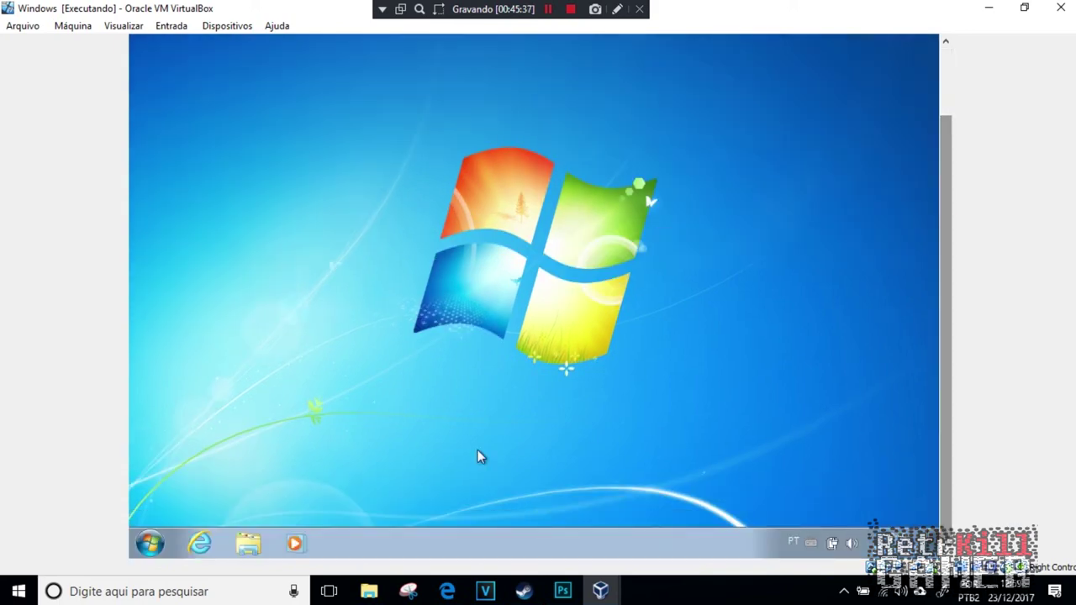
click(148, 543)
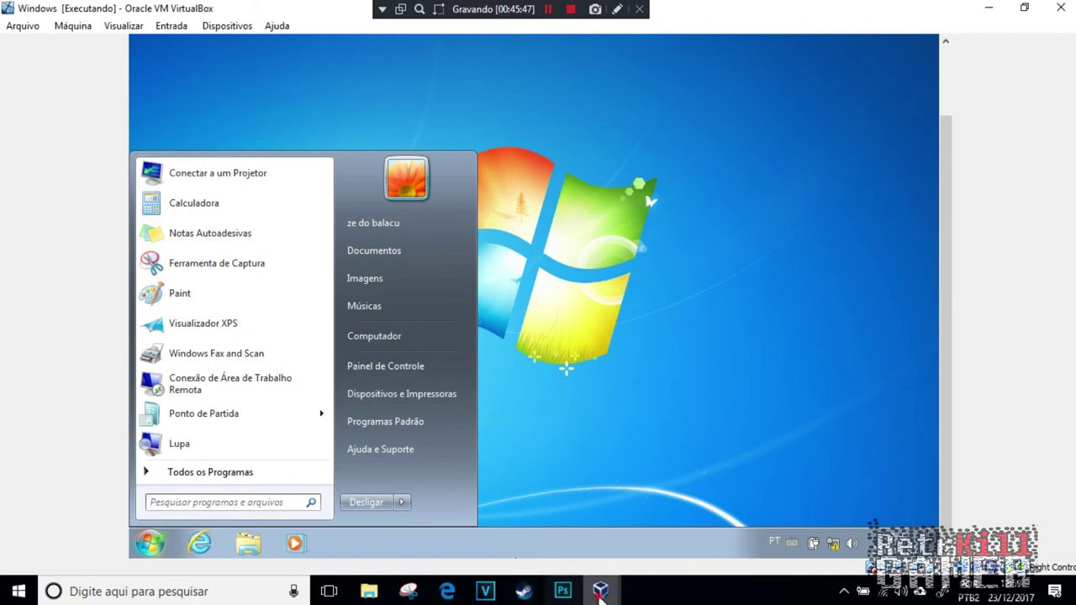
click(562, 592)
mouse_move(600, 591)
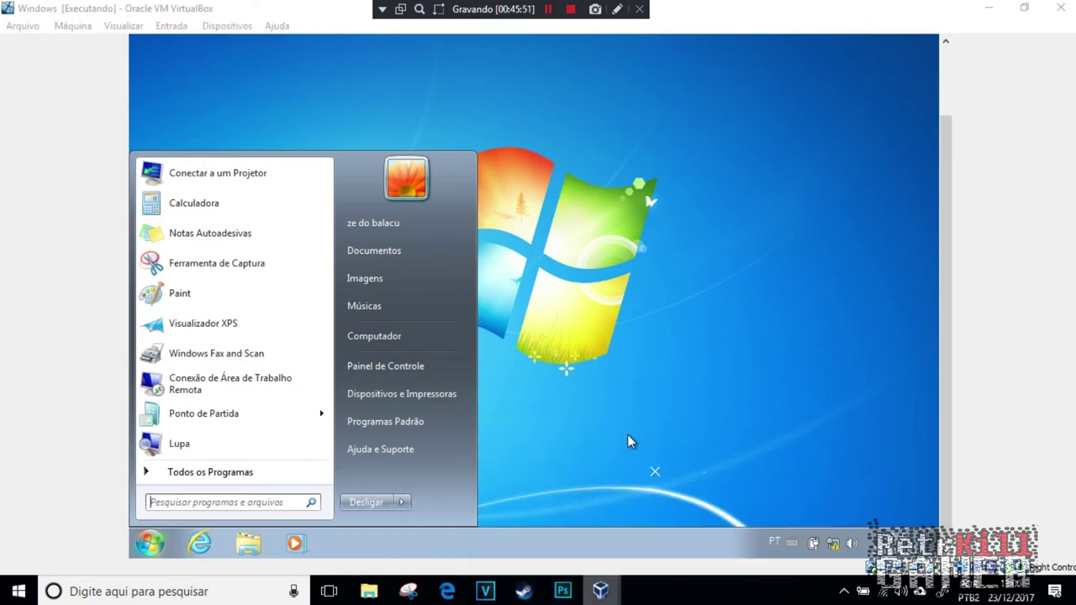
click(585, 509)
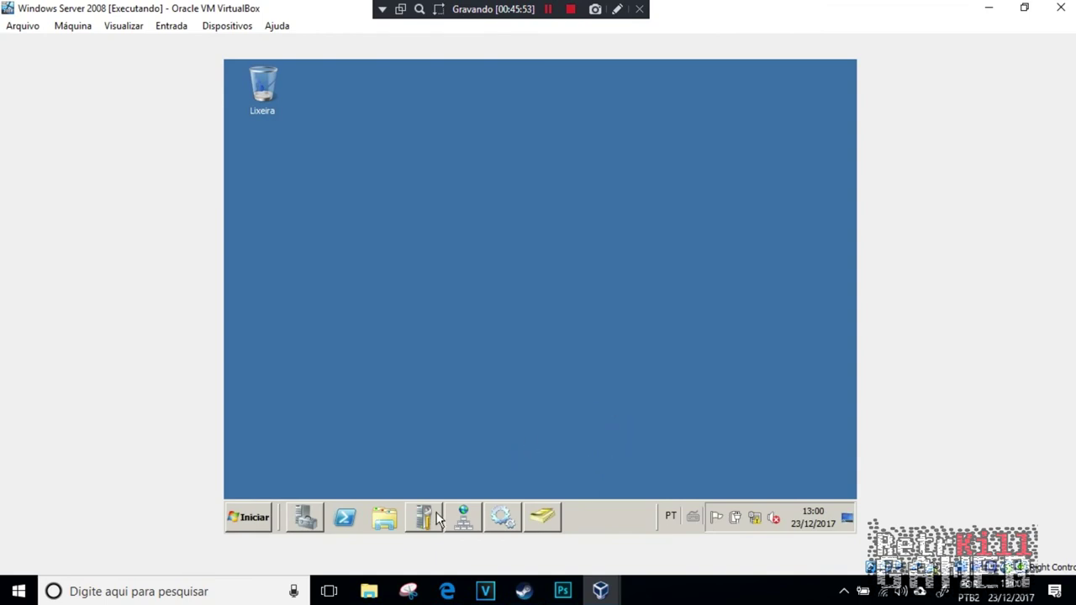
Step: Restore and then close the server's Initial Configuration Tasks window
click(424, 518)
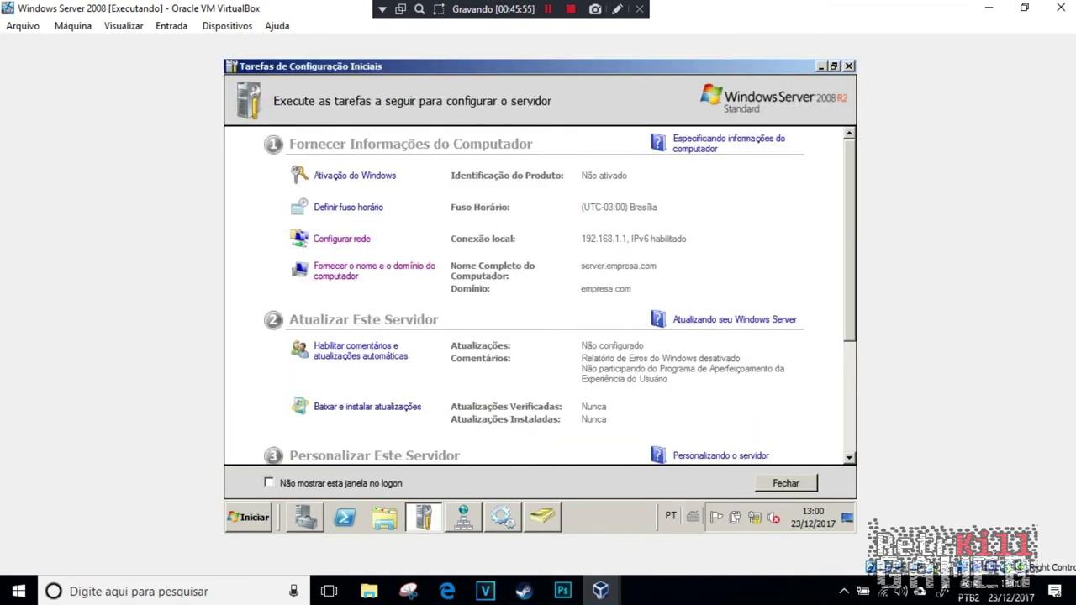
click(850, 66)
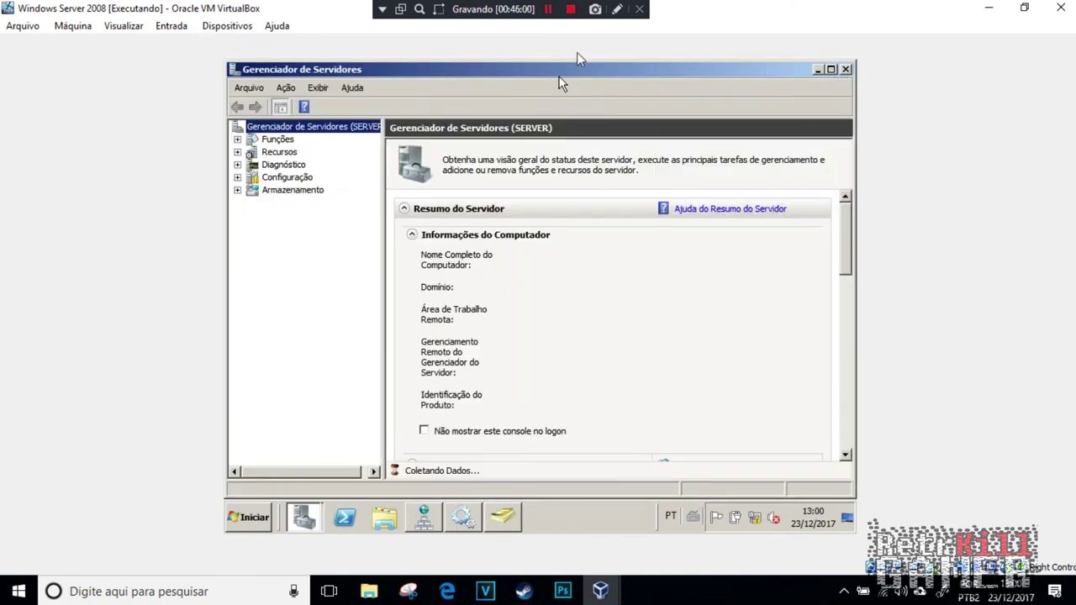